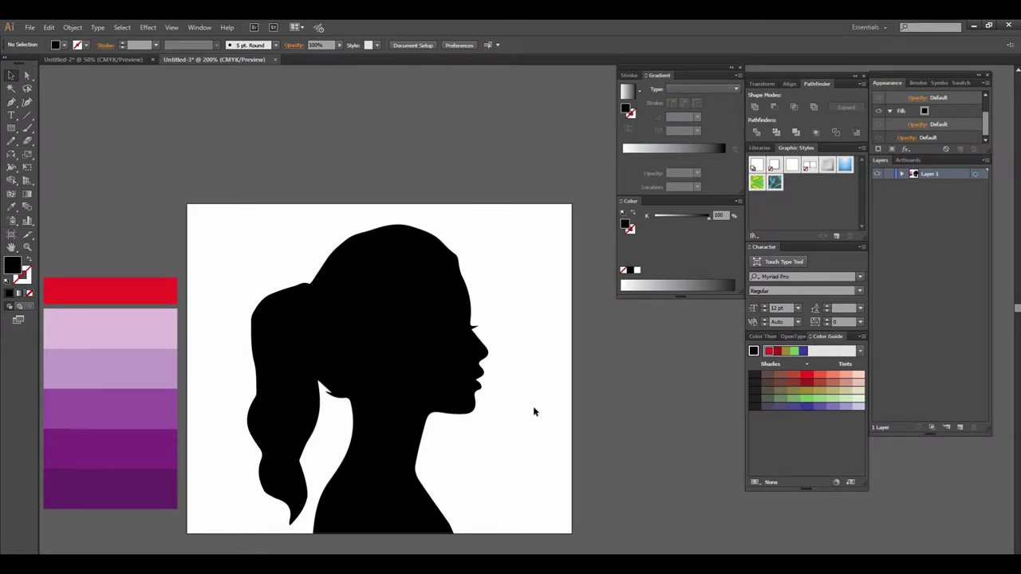
# - Scroll back up through the 'girl vector' Google Images results
pyautogui.scroll(-1, 531, 375)
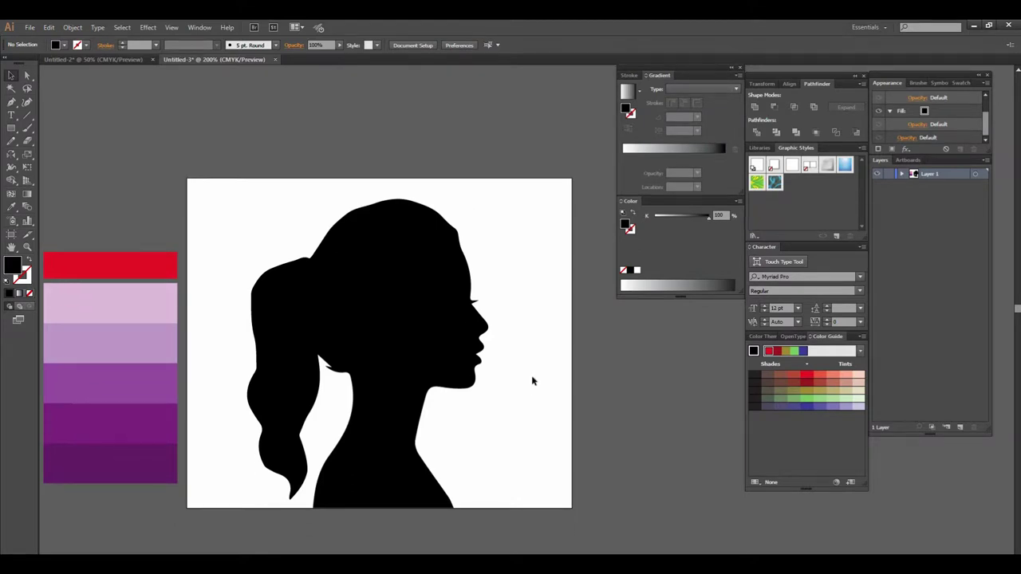
pyautogui.moveTo(392, 351); pyautogui.dragTo(397, 350)
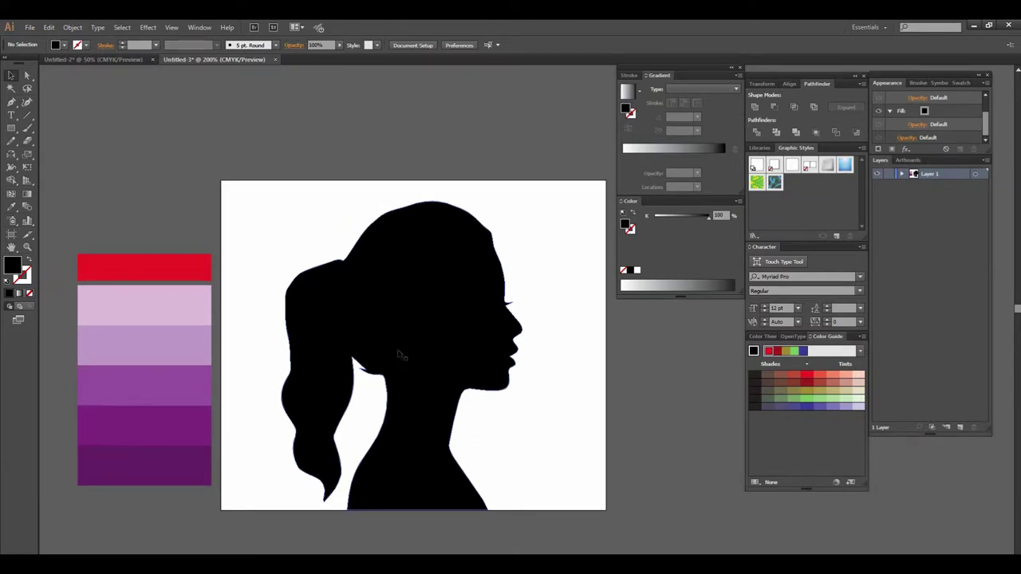
pyautogui.moveTo(505, 383); pyautogui.dragTo(536, 380)
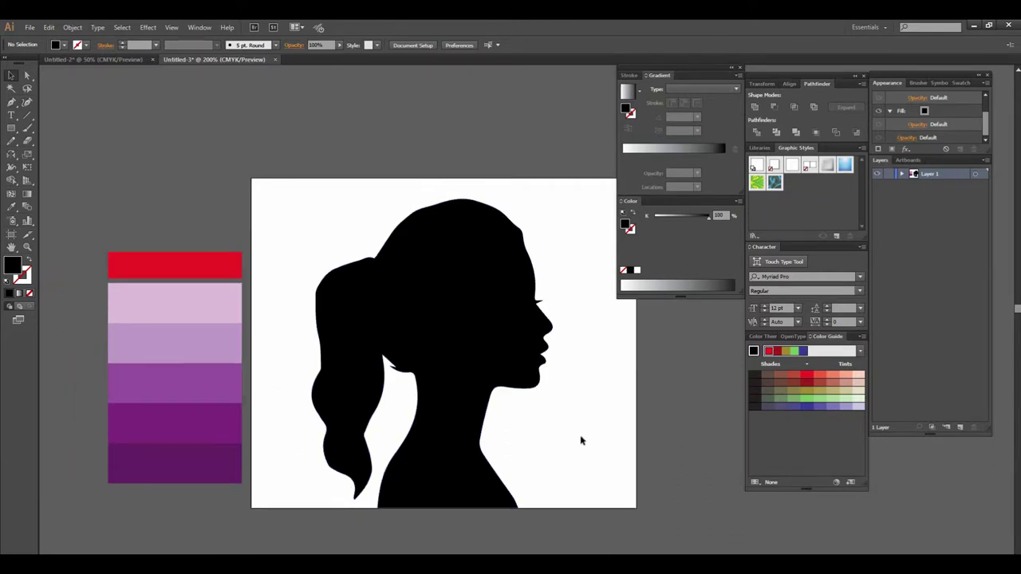
pyautogui.scroll(2, 527, 351)
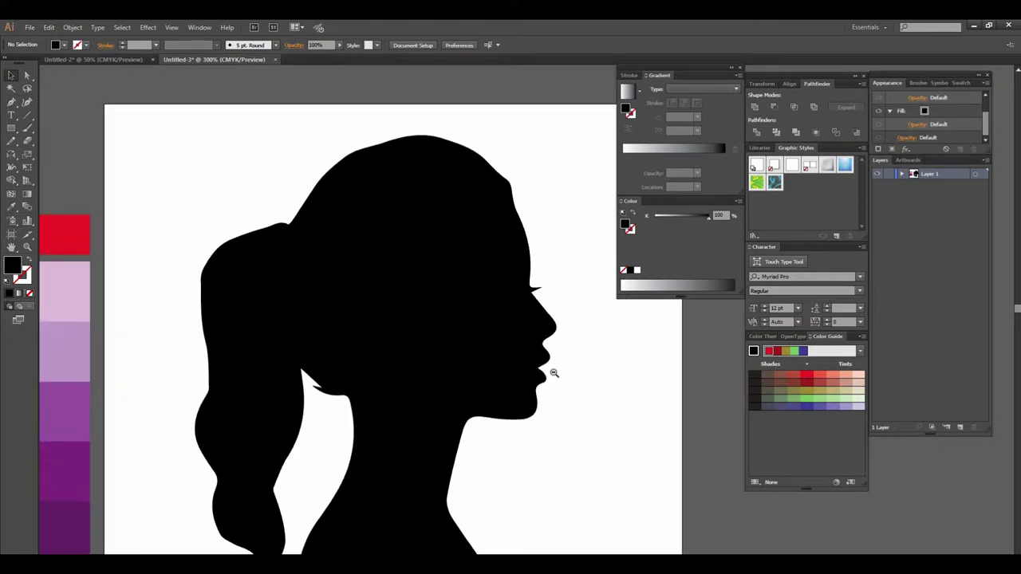
pyautogui.scroll(-2, 551, 372)
pyautogui.moveTo(539, 379); pyautogui.dragTo(539, 398)
pyautogui.moveTo(521, 341); pyautogui.dragTo(465, 364)
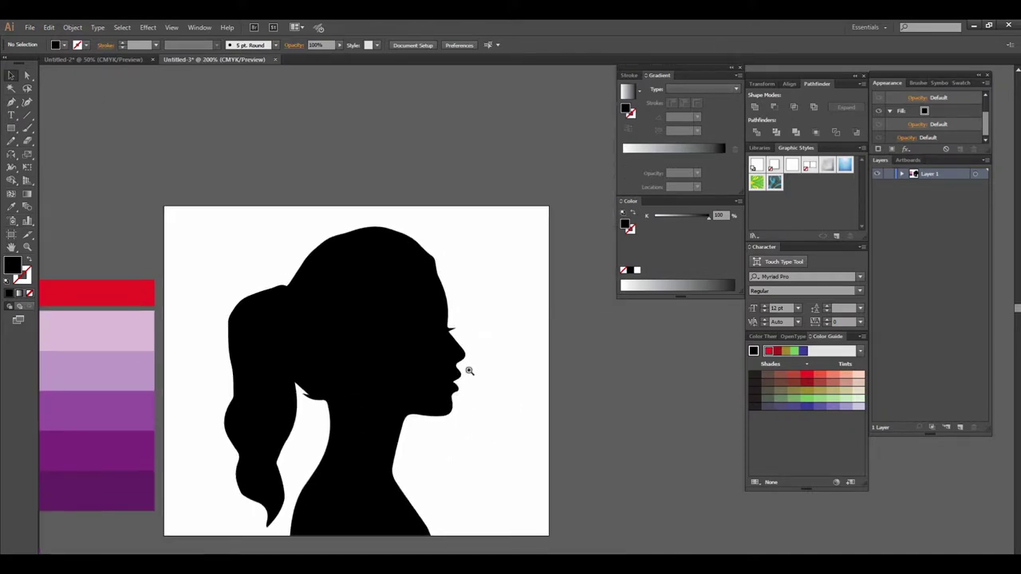
pyautogui.scroll(1, 513, 365)
pyautogui.scroll(-1, 541, 364)
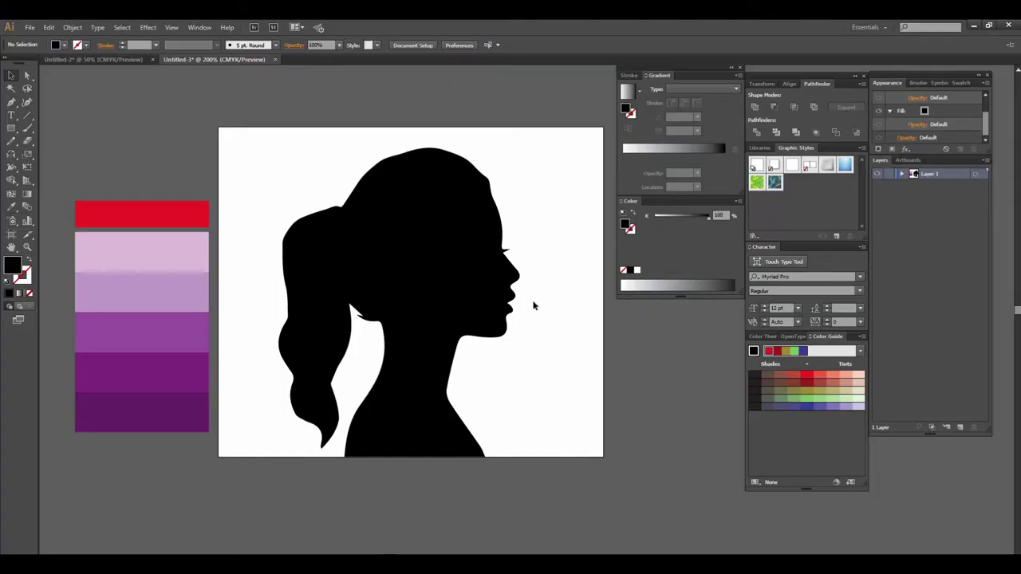
pyautogui.scroll(-1, 524, 346)
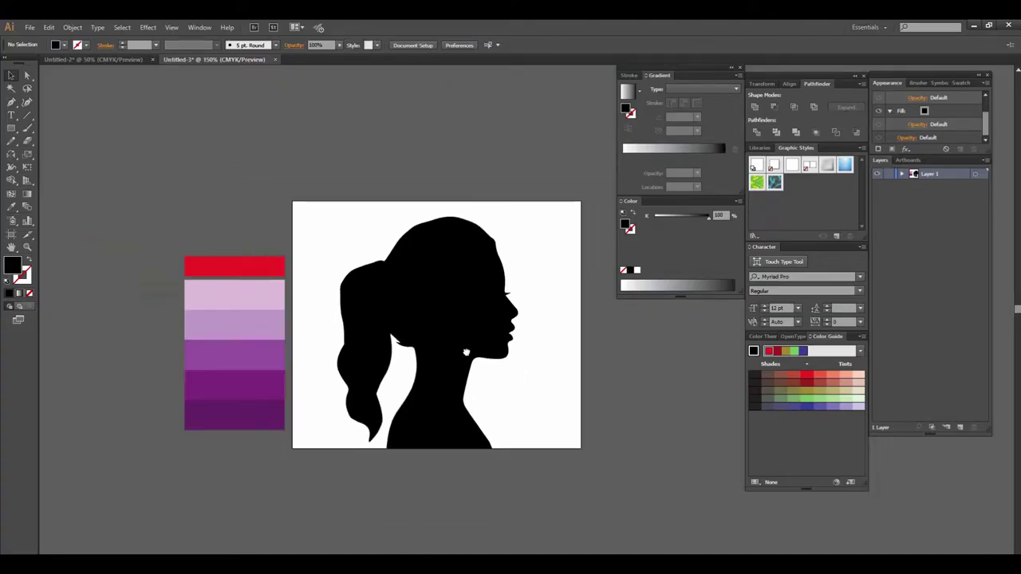
pyautogui.moveTo(524, 346); pyautogui.dragTo(458, 343)
pyautogui.scroll(-1, 457, 344)
pyautogui.hscroll(1, 490, 363)
pyautogui.scroll(1, 479, 327)
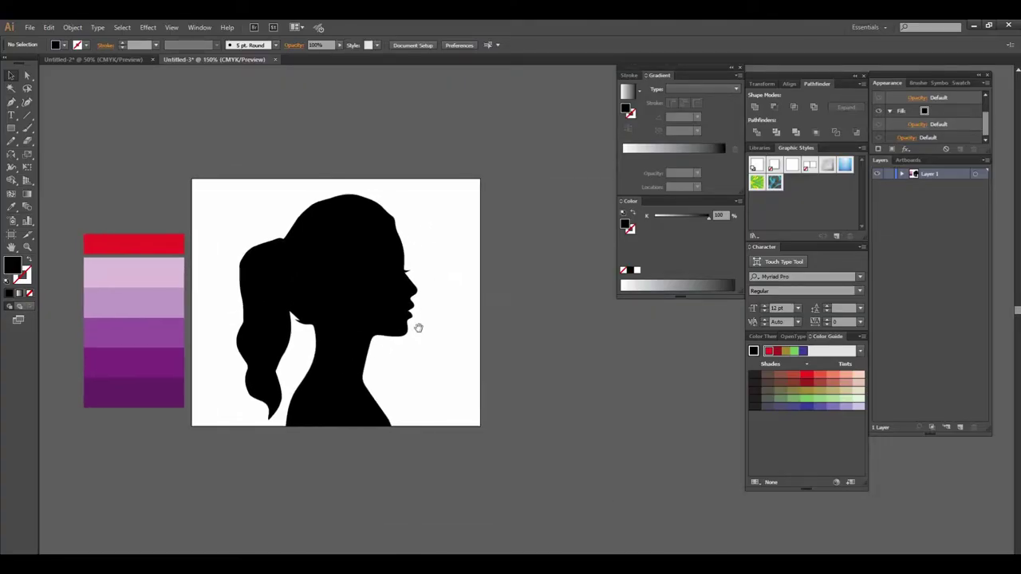
pyautogui.scroll(-1, 474, 311)
pyautogui.hscroll(1, 492, 332)
pyautogui.scroll(1, 463, 322)
pyautogui.scroll(1, 410, 311)
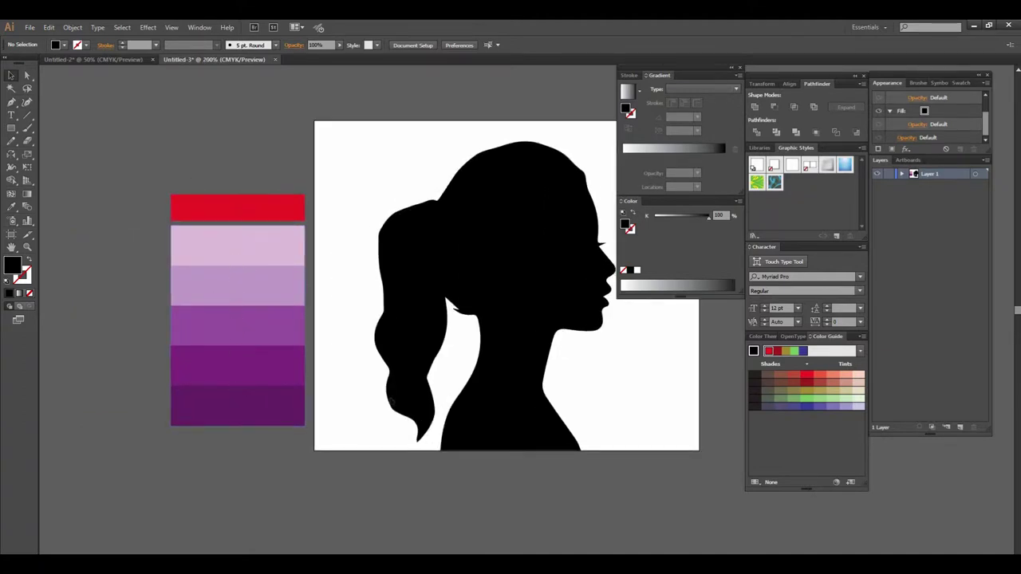
pyautogui.scroll(1, 456, 403)
pyautogui.scroll(1, 454, 402)
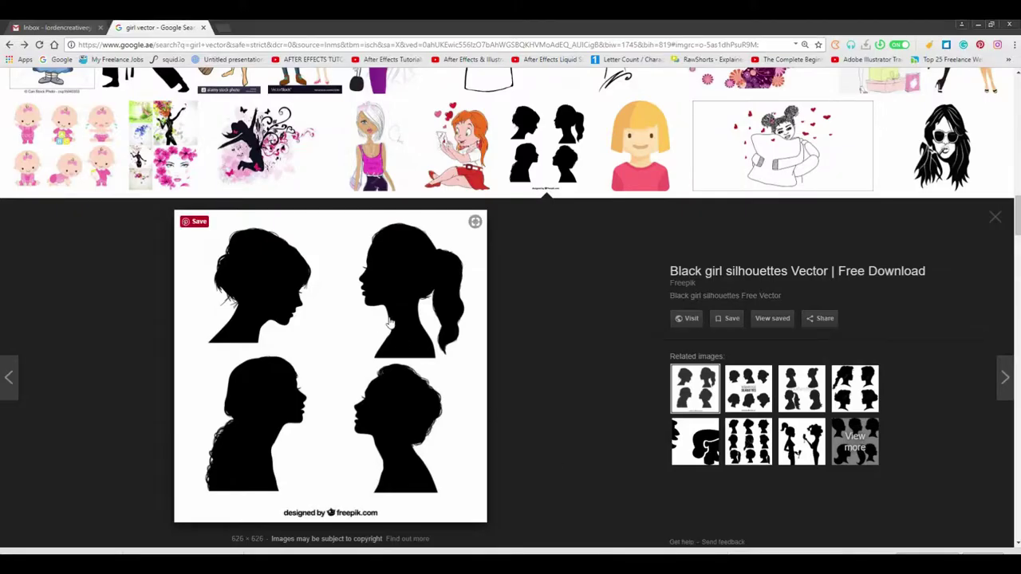
pyautogui.scroll(5, 379, 309)
pyautogui.scroll(5, 380, 310)
pyautogui.scroll(5, 378, 312)
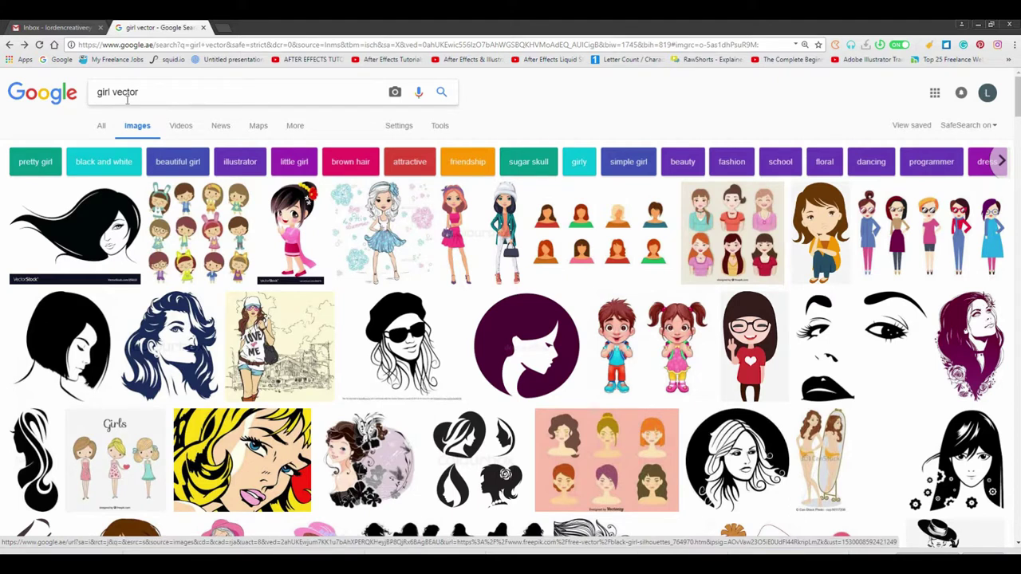
# - Scroll down the results grid and open the black girl silhouettes image preview
pyautogui.scroll(-5, 374, 263)
pyautogui.scroll(-5, 375, 263)
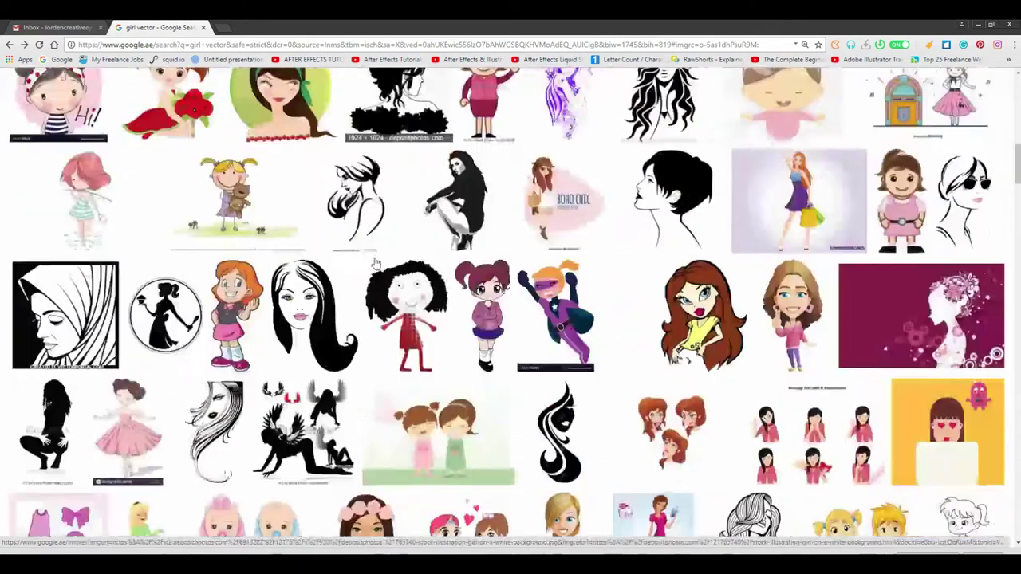
pyautogui.scroll(-4, 375, 264)
pyautogui.click(528, 416)
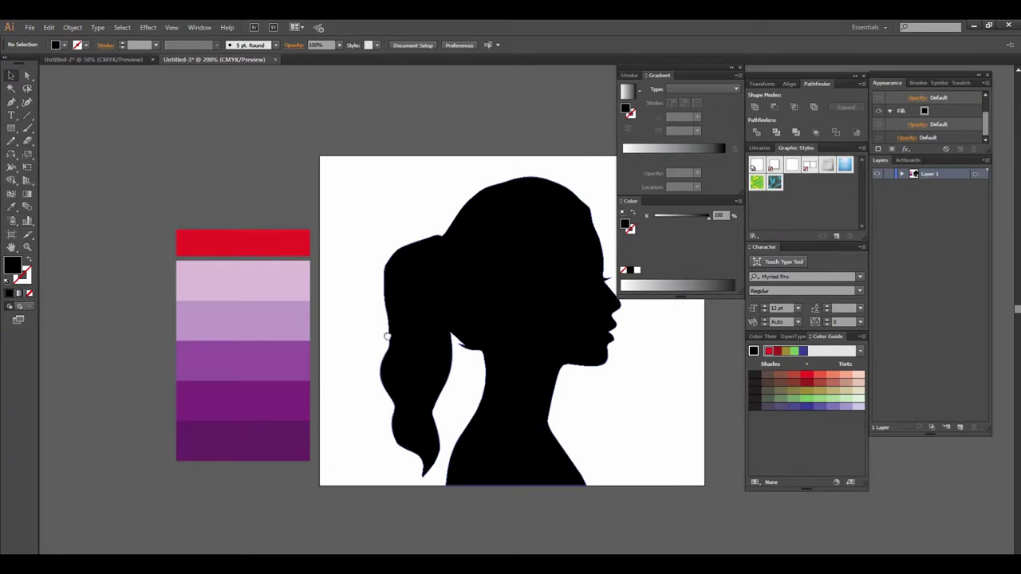
# - Zoom to 150% and draw a trial black rectangle over the artboard, then undo it
pyautogui.moveTo(423, 336); pyautogui.dragTo(264, 339)
pyautogui.moveTo(497, 337); pyautogui.dragTo(495, 313)
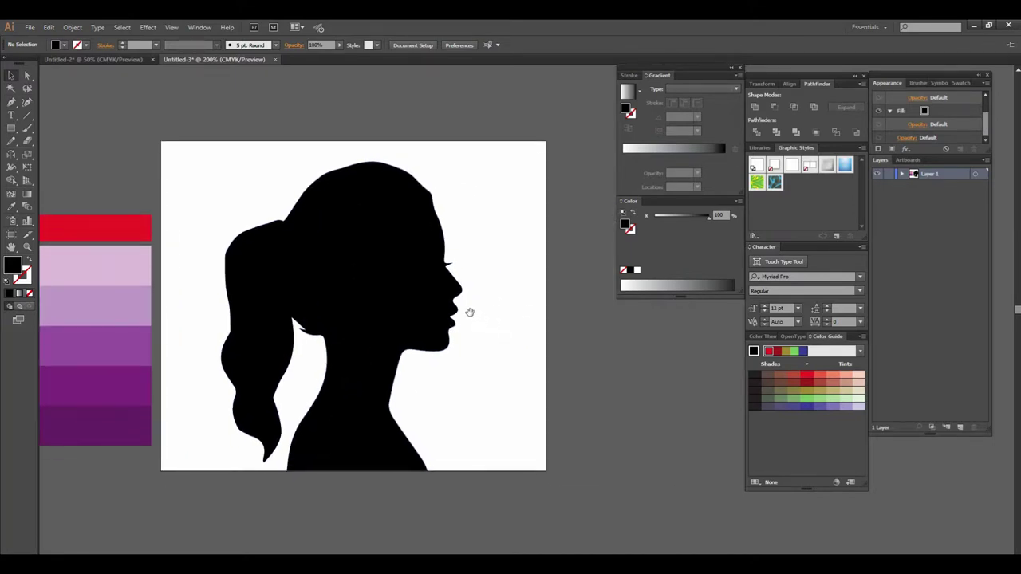
pyautogui.hotkey('ctrl', '-')
pyautogui.hotkey('ctrl', '+')
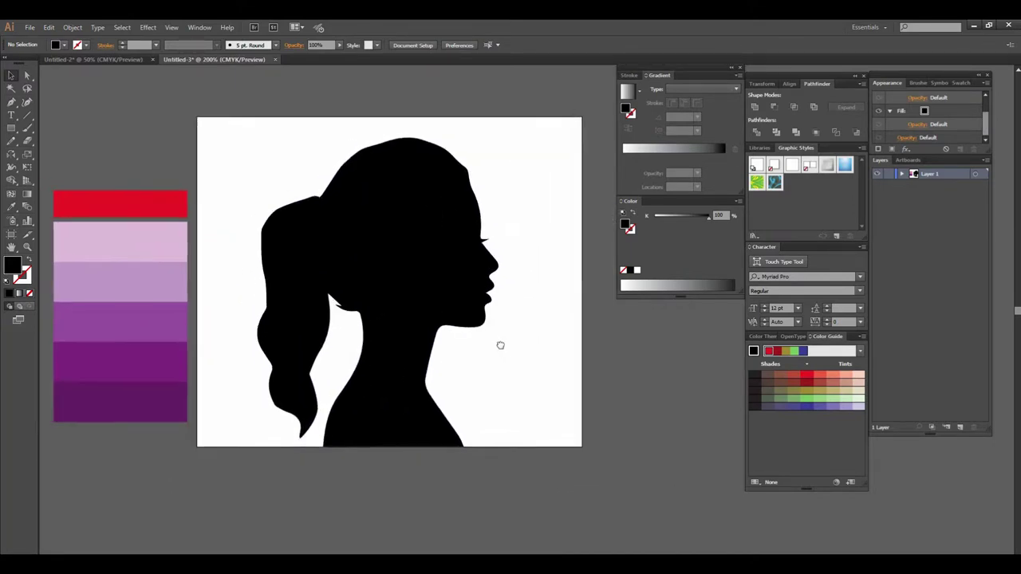
pyautogui.hotkey('ctrl', '-')
pyautogui.hotkey('ctrl', '+')
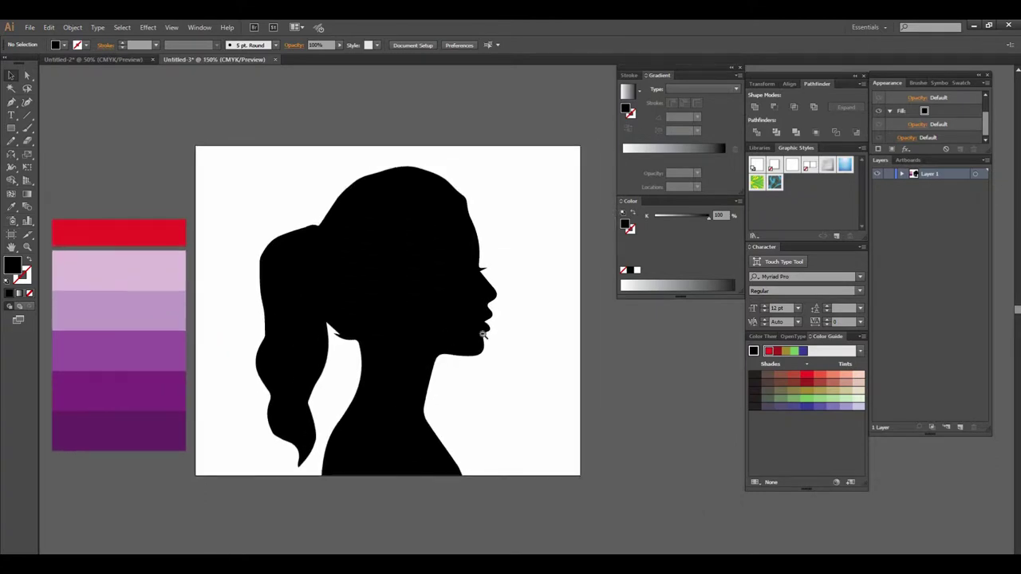
pyautogui.hotkey('ctrl', '-')
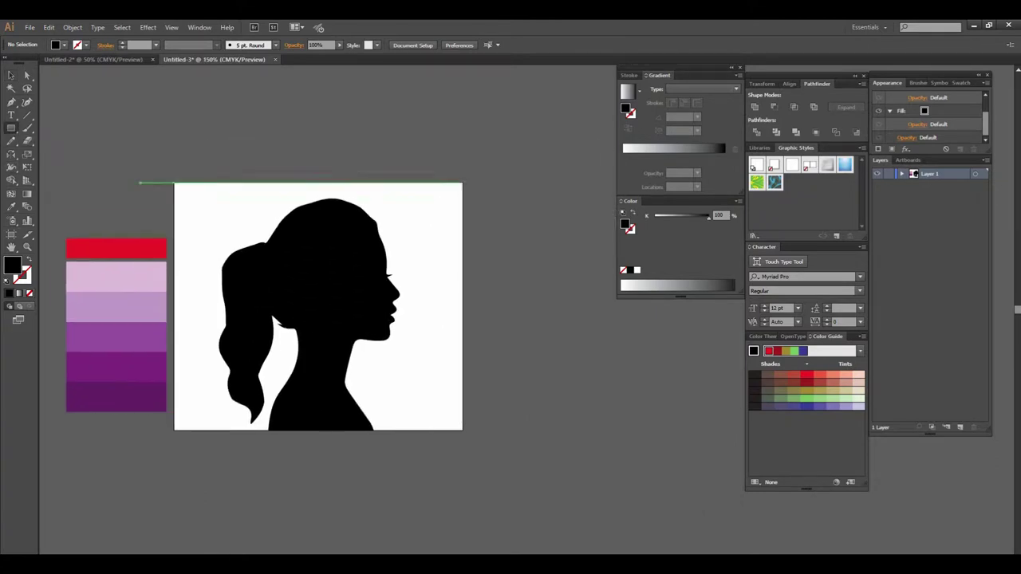
pyautogui.moveTo(169, 177); pyautogui.dragTo(467, 444)
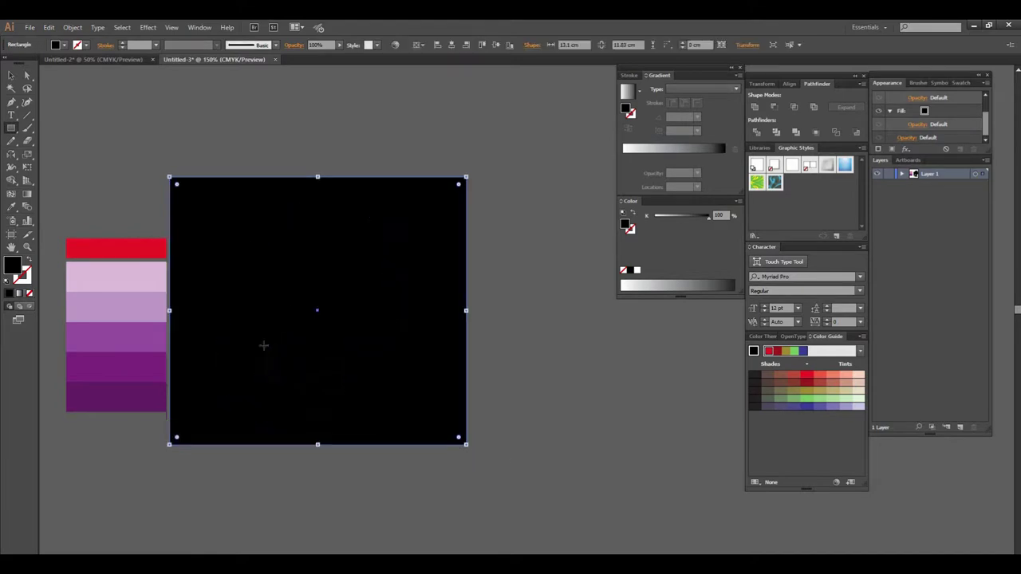
pyautogui.click(11, 75)
pyautogui.moveTo(519, 476); pyautogui.dragTo(539, 421)
pyautogui.hotkey('ctrl', 'z')
# - Drag a copy of the silhouette off to the right of the artboard
pyautogui.moveTo(331, 311)
pyautogui.mouseDown()
pyautogui.moveTo(658, 415)
pyautogui.moveTo(638, 414)
pyautogui.mouseUp()
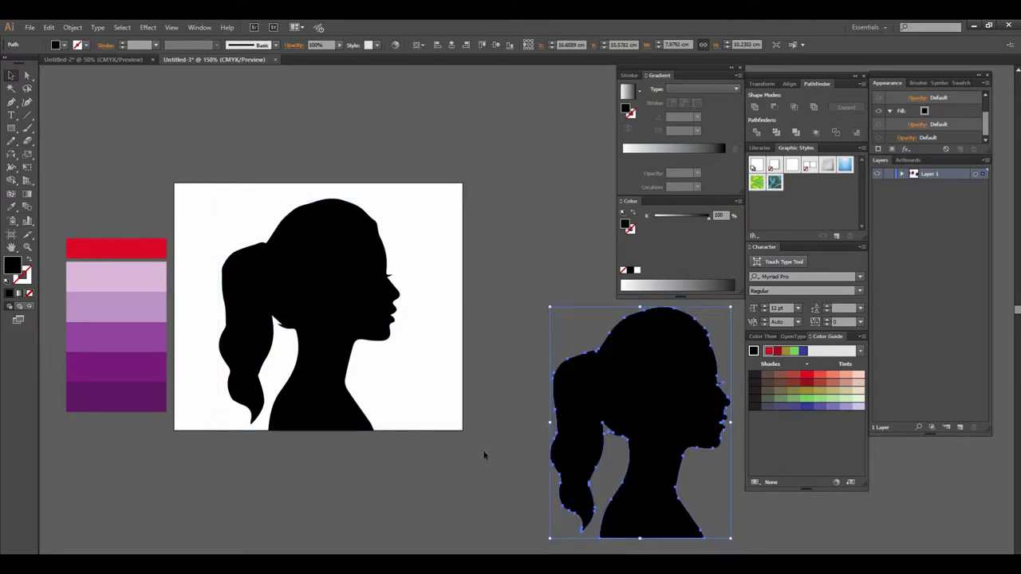
pyautogui.click(489, 401)
pyautogui.scroll(1, 335, 323)
# - Draw a black rectangle covering the artboard and Exclude the silhouette from it
pyautogui.click(336, 323)
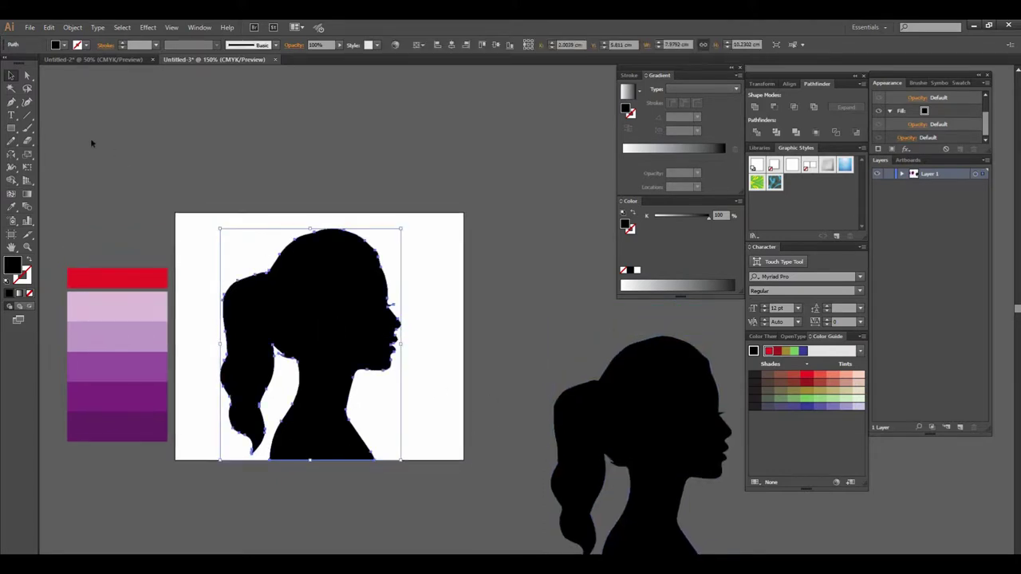
pyautogui.click(11, 128)
pyautogui.moveTo(167, 199); pyautogui.dragTo(472, 476)
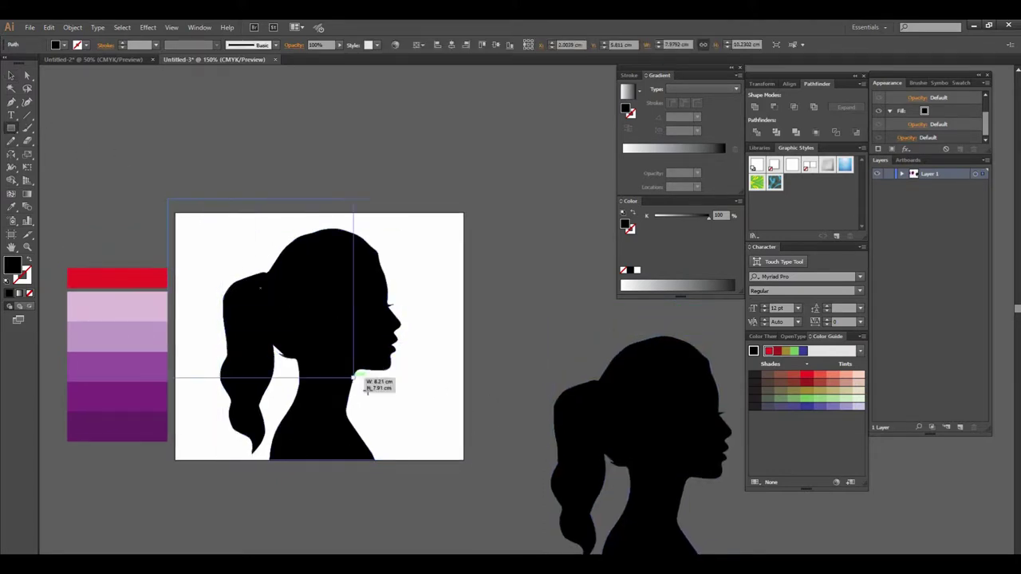
pyautogui.press('v')
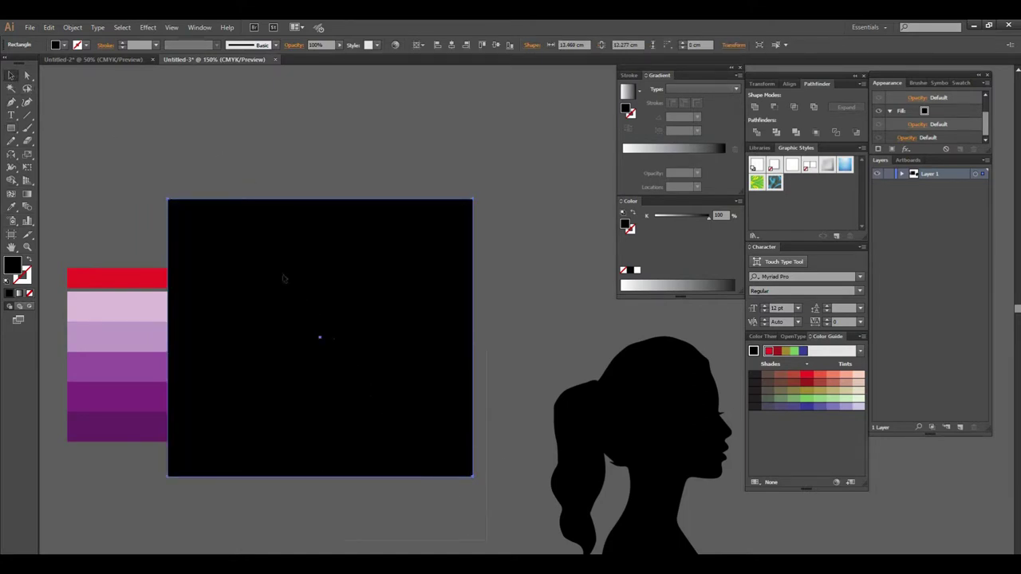
pyautogui.hotkey('ctrl', 'a')
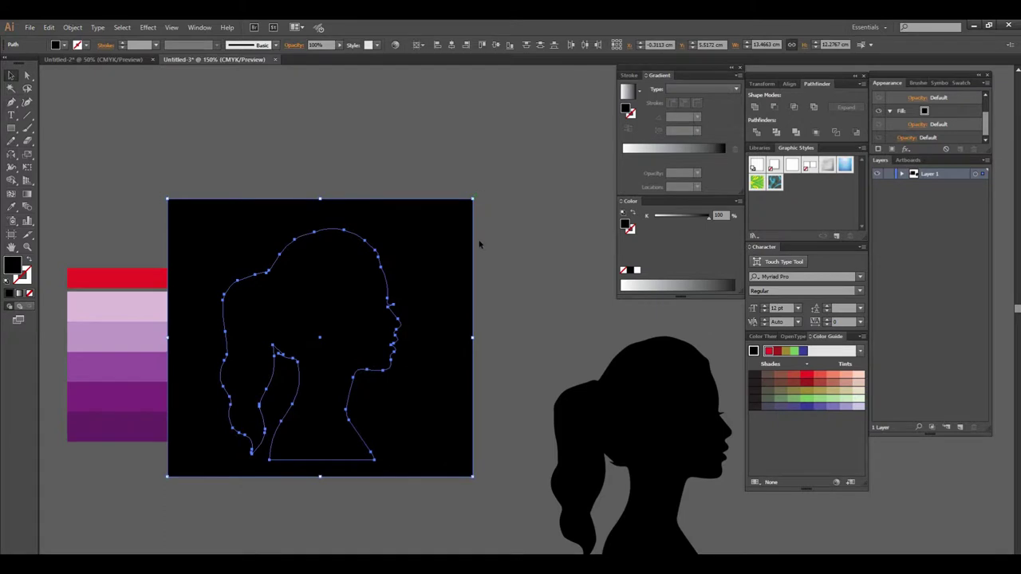
pyautogui.click(815, 109)
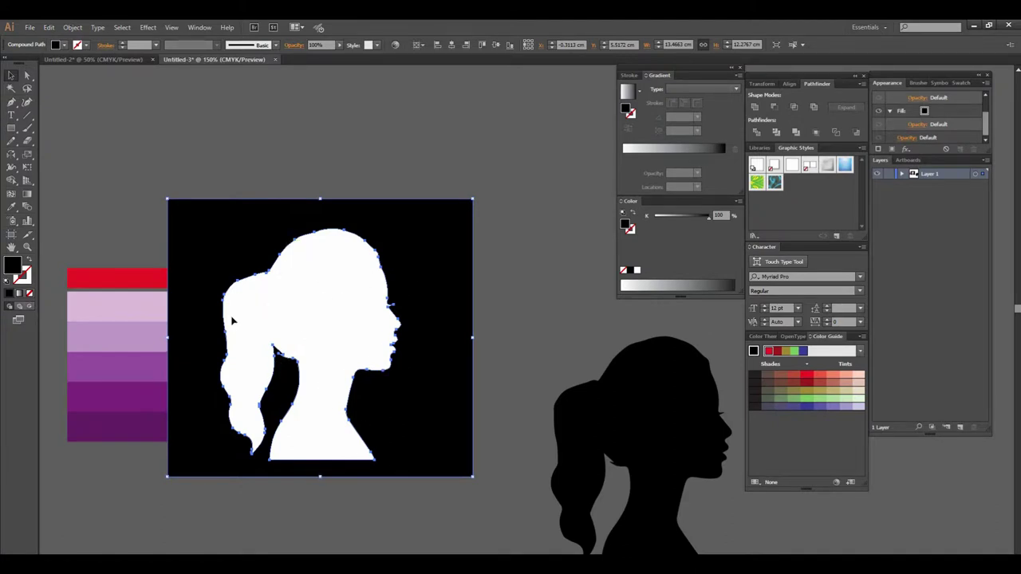
# - Release the square's silhouette cut-out compound path, then re-apply Exclude
pyautogui.click(351, 477)
pyautogui.scroll(2, 431, 300)
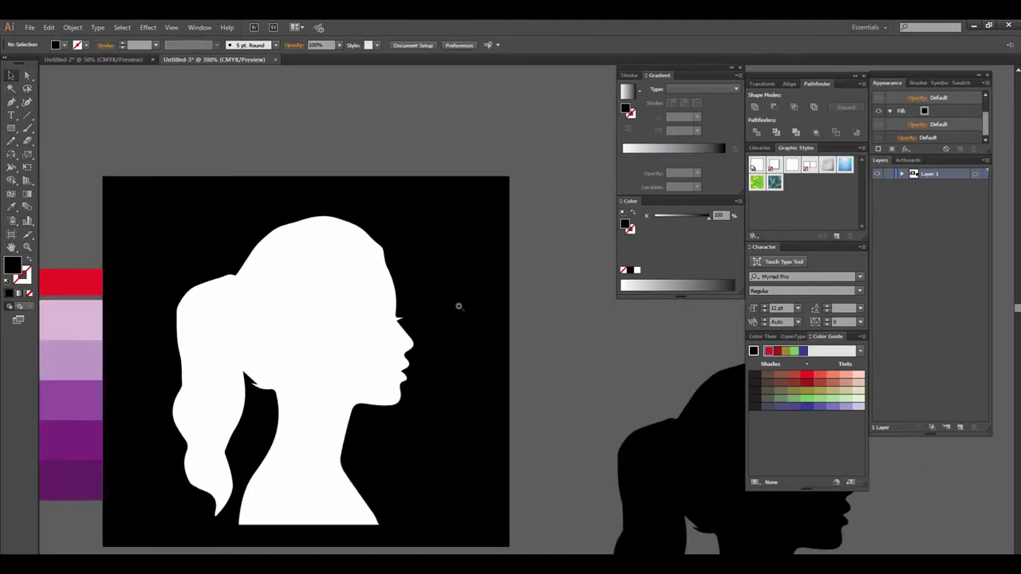
pyautogui.scroll(1, 458, 306)
pyautogui.scroll(-3, 484, 322)
pyautogui.scroll(-1, 364, 324)
pyautogui.scroll(2, 438, 311)
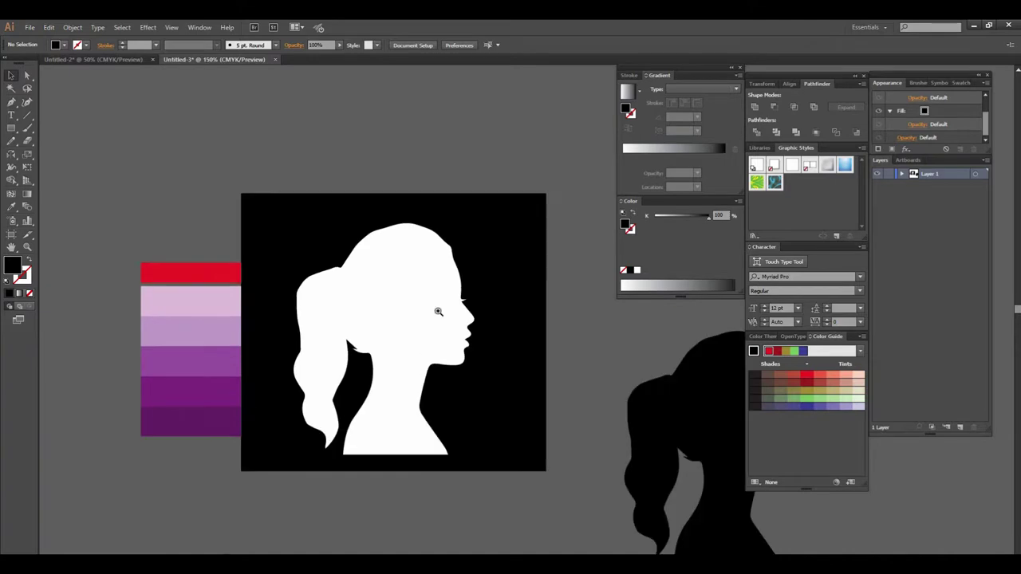
pyautogui.scroll(1, 438, 311)
pyautogui.scroll(1, 478, 330)
pyautogui.scroll(1, 479, 330)
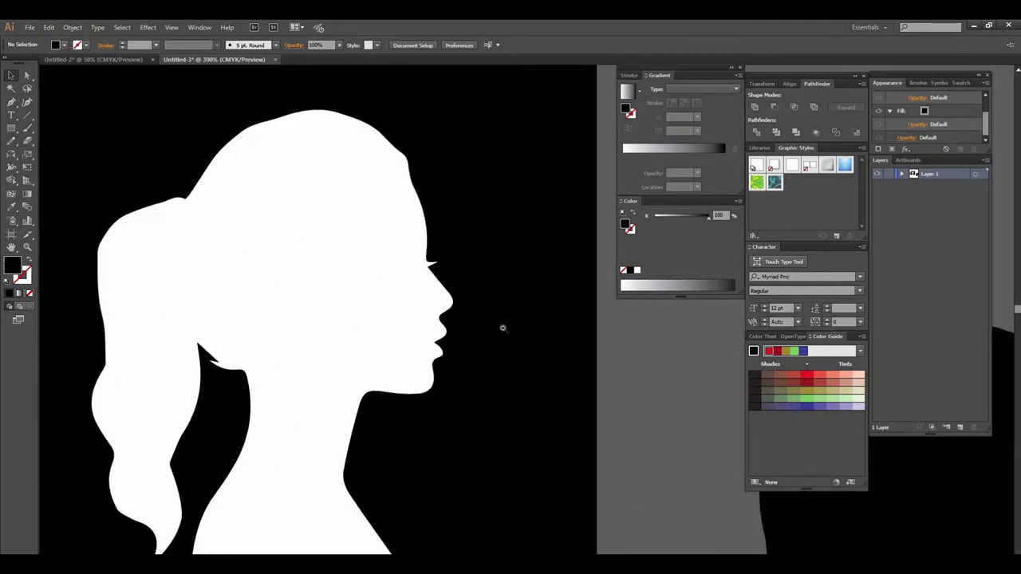
pyautogui.scroll(-1, 501, 330)
pyautogui.scroll(-1, 468, 322)
pyautogui.scroll(1, 478, 327)
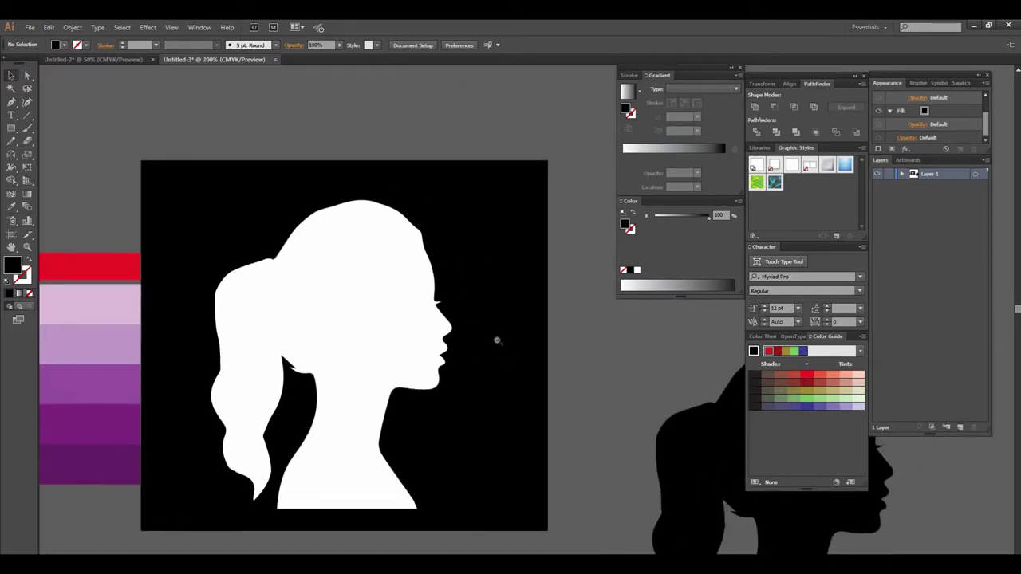
pyautogui.scroll(-1, 496, 341)
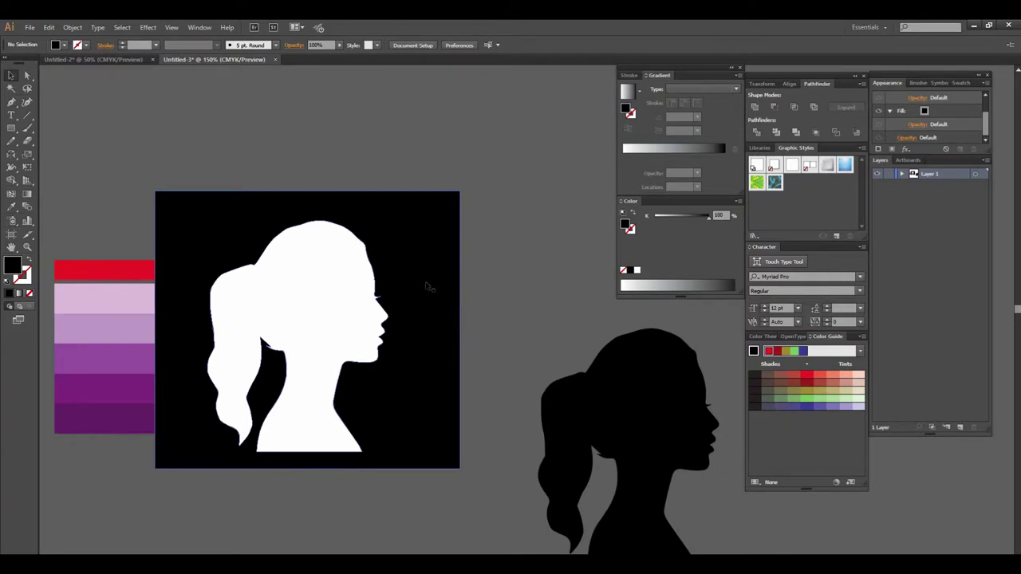
pyautogui.click(425, 287)
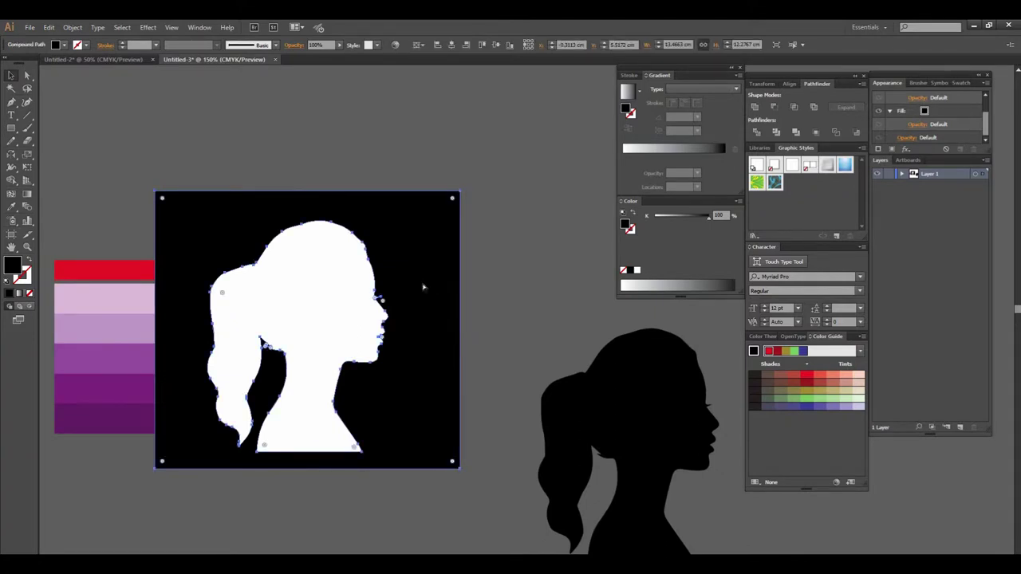
pyautogui.hotkey('ctrl', 'alt', 'shift', '8')
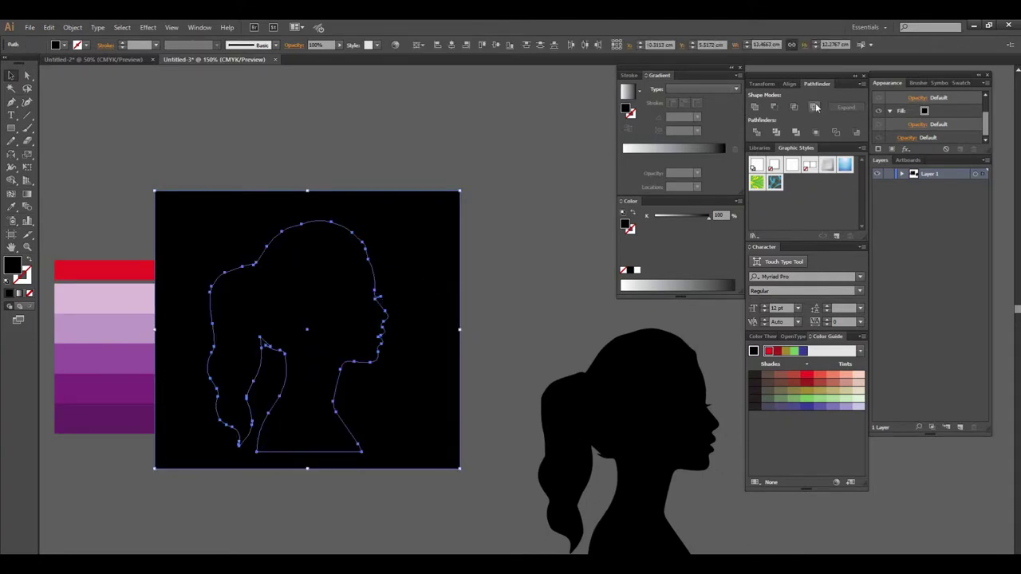
pyautogui.click(814, 108)
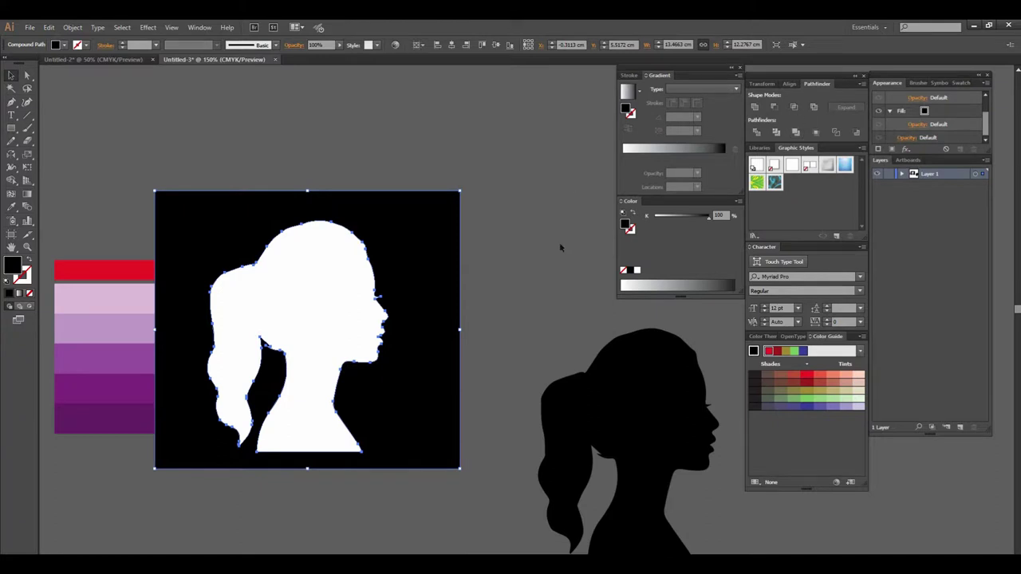
# - Select the silhouette compound path with Direct Selection and switch to Outline view
pyautogui.click(519, 247)
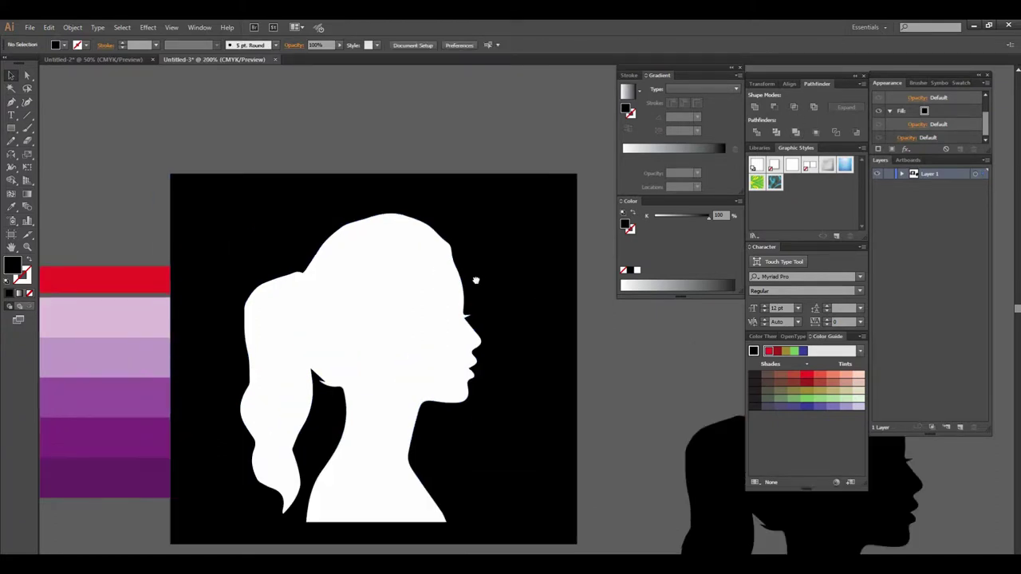
pyautogui.hotkey('ctrl', '=')
pyautogui.click(456, 240)
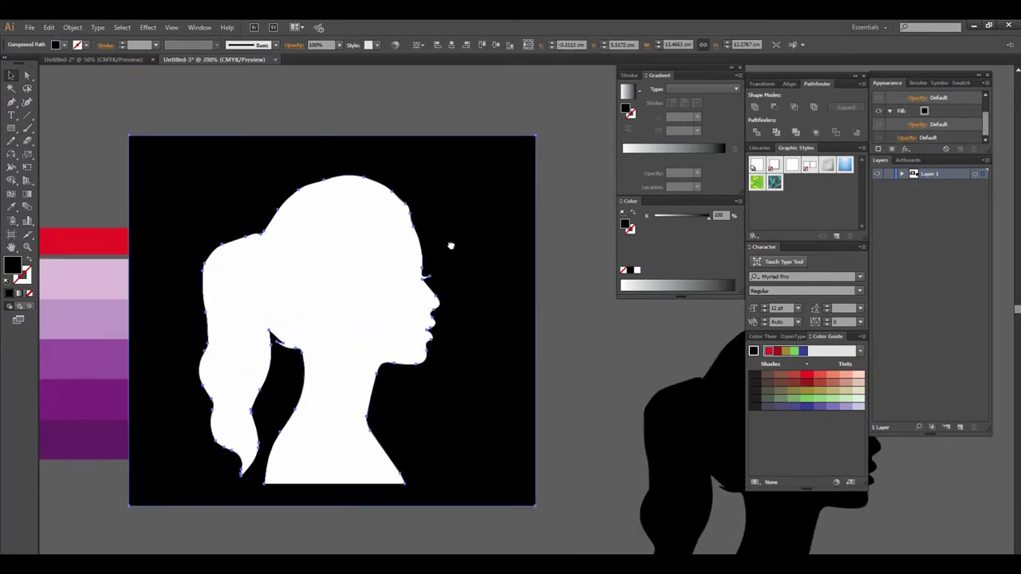
pyautogui.press('a')
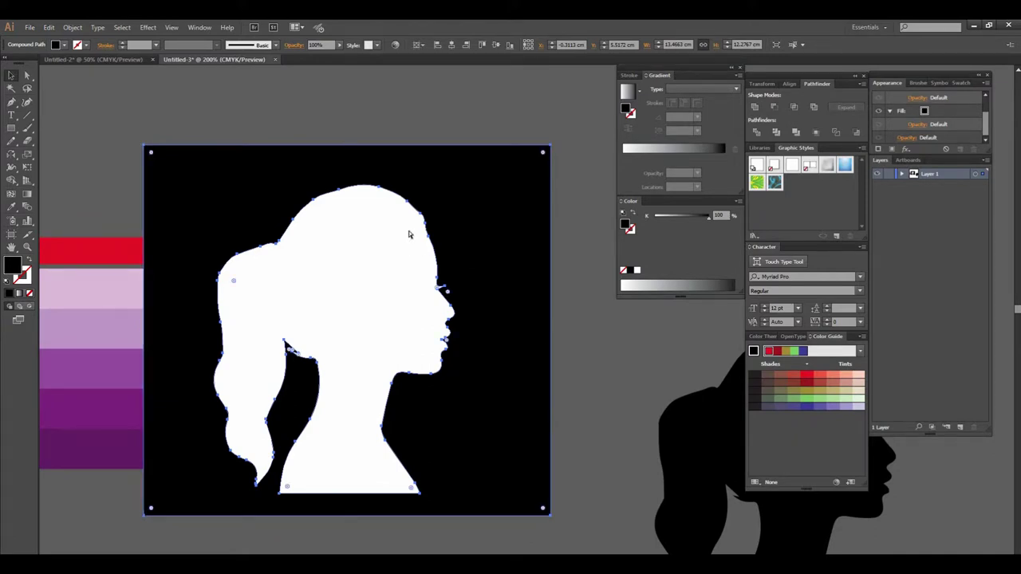
pyautogui.hotkey('ctrl', 'y')
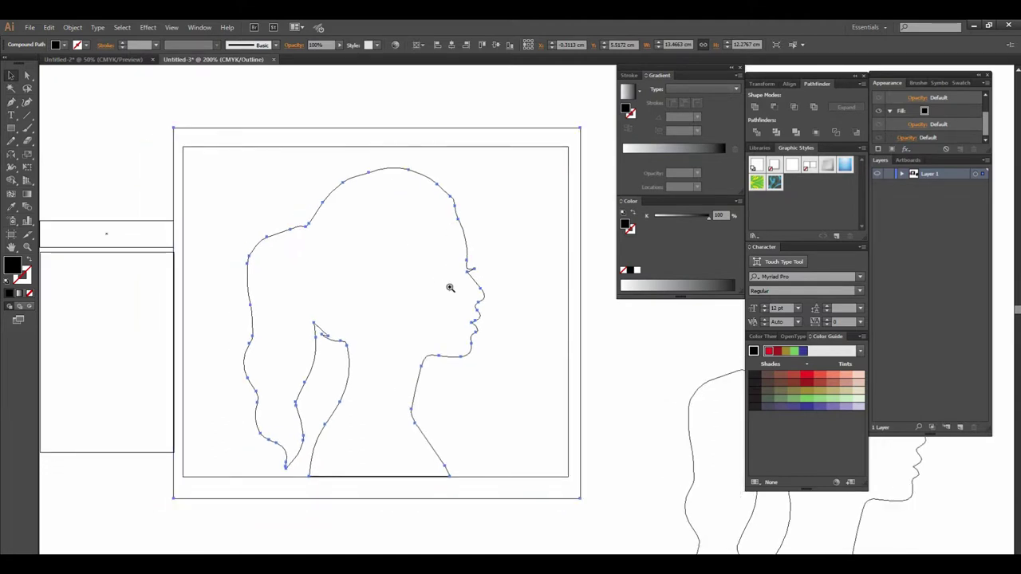
# - Zoom to 200%, cancel Offset Path on the silhouette unapplied, then open the File menu
pyautogui.hotkey('ctrl', '+')
pyautogui.hotkey('ctrl', '-')
pyautogui.hotkey('ctrl', '-')
pyautogui.moveTo(513, 278); pyautogui.dragTo(333, 278)
pyautogui.hotkey('ctrl', '+')
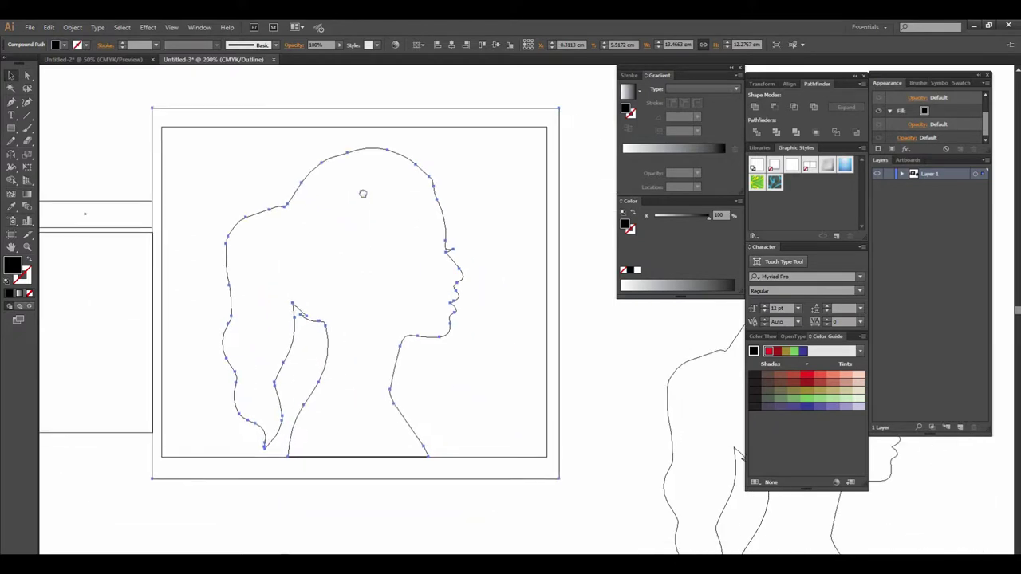
pyautogui.click(73, 27)
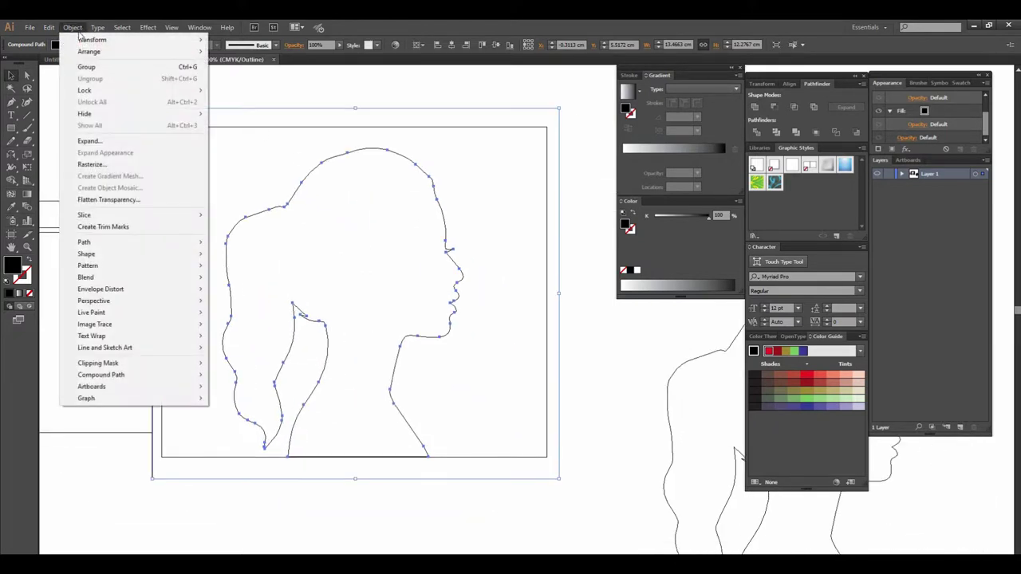
pyautogui.moveTo(84, 242)
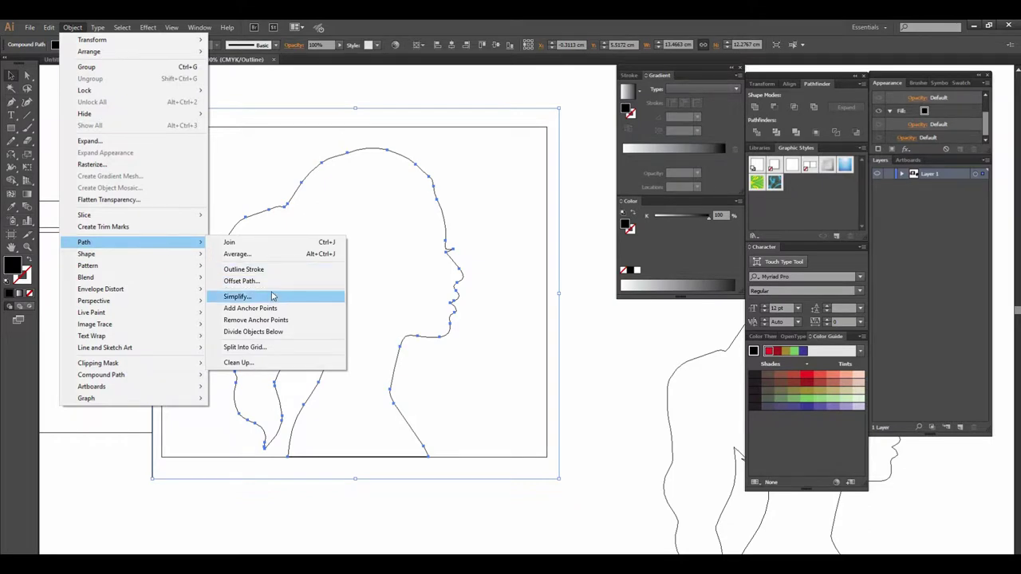
pyautogui.click(271, 281)
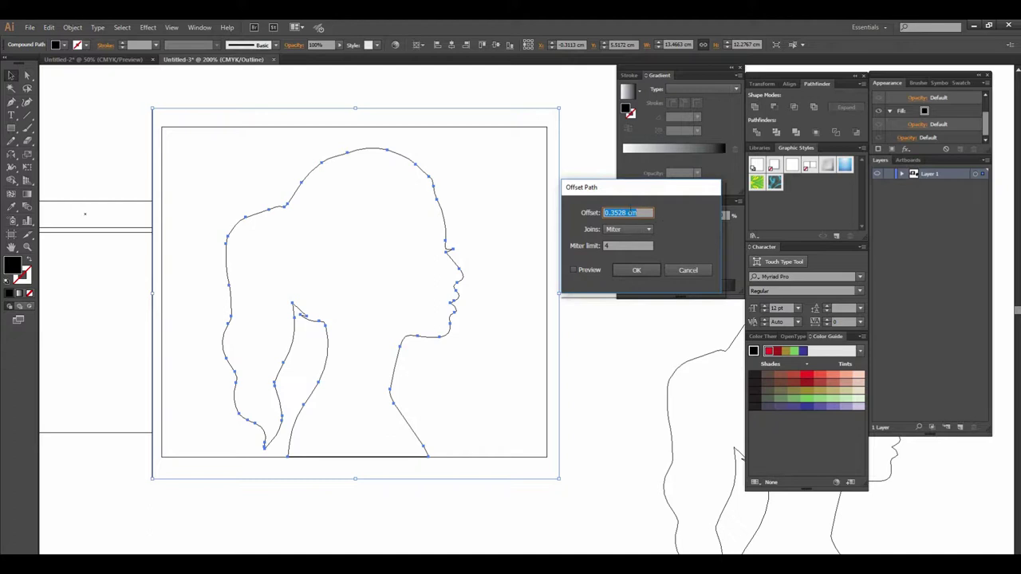
pyautogui.click(686, 270)
pyautogui.click(30, 27)
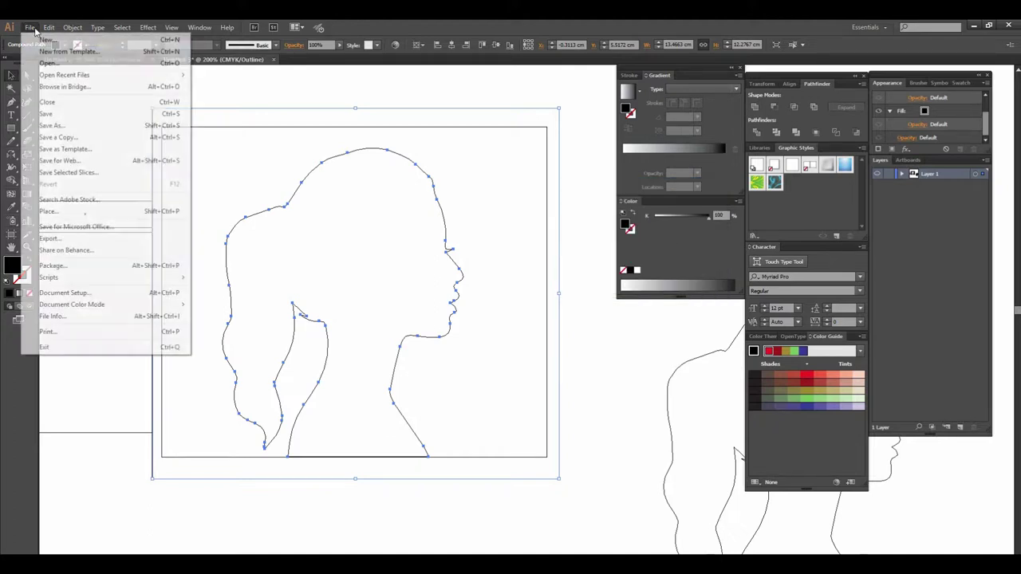
# - Change the document units to Pixels in Document Setup
pyautogui.click(155, 293)
pyautogui.click(445, 216)
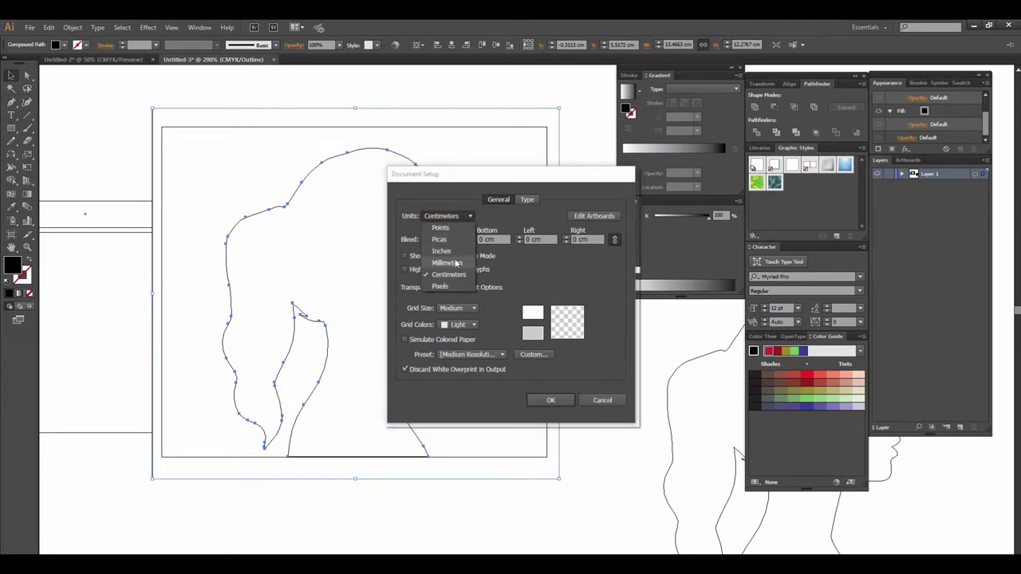
pyautogui.click(445, 287)
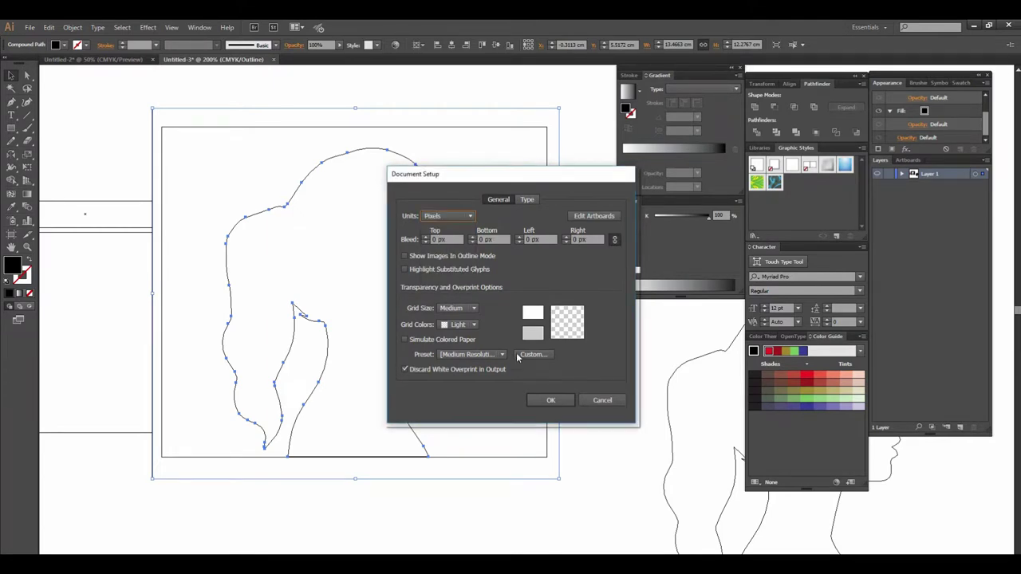
pyautogui.click(568, 400)
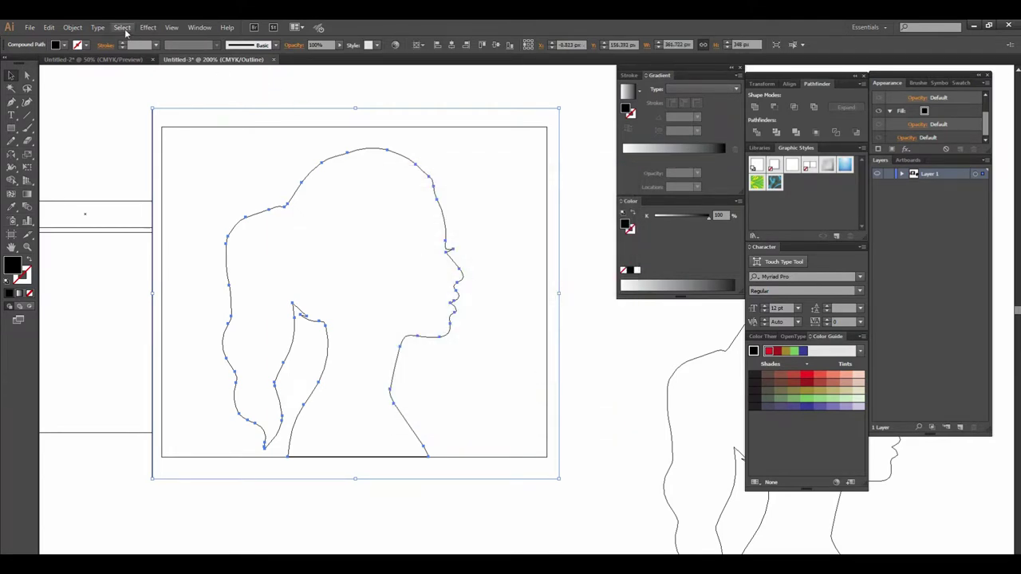
# - Add two 10 px Offset Path outlines around the silhouette
pyautogui.click(72, 27)
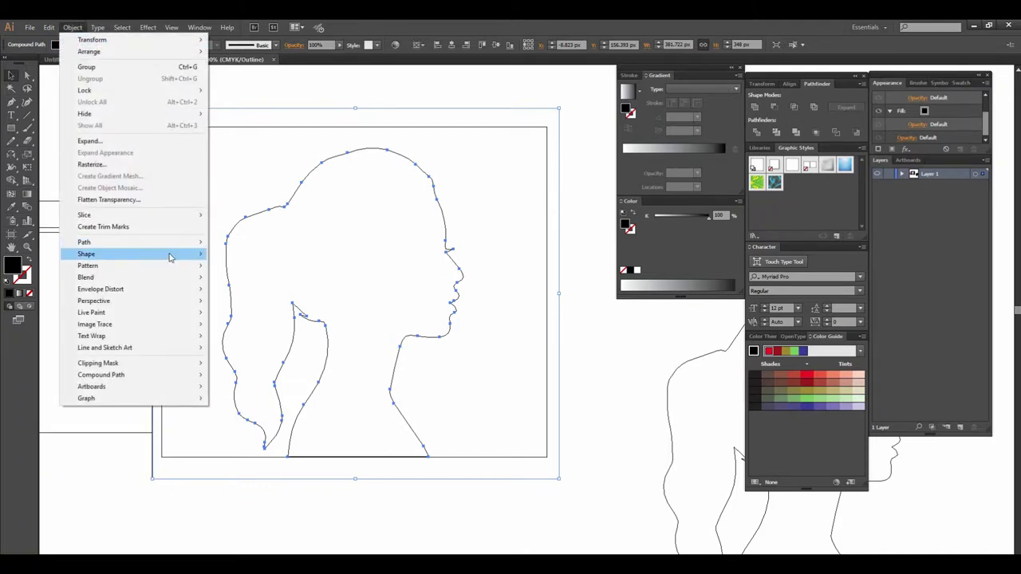
pyautogui.moveTo(85, 242)
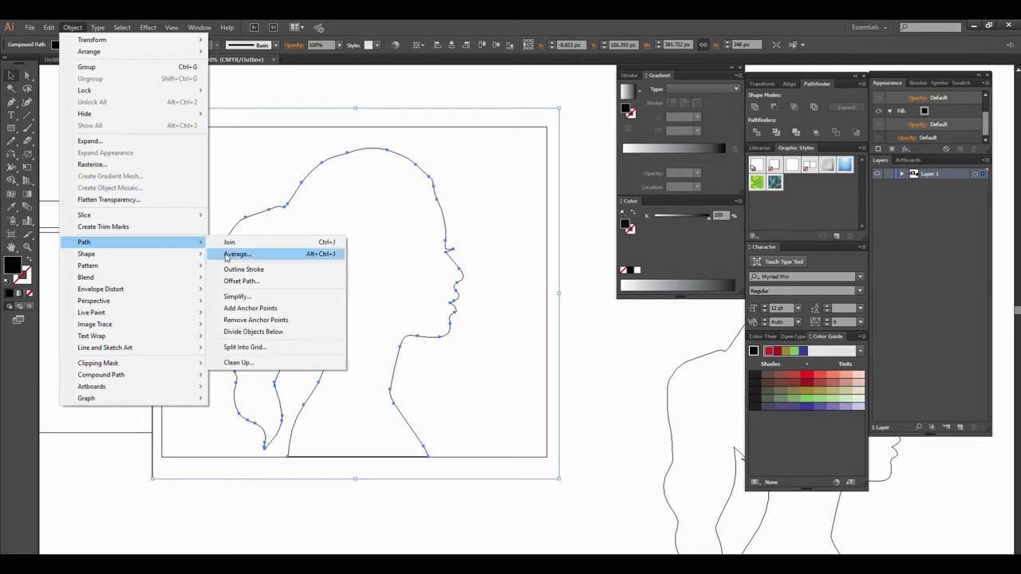
pyautogui.click(243, 280)
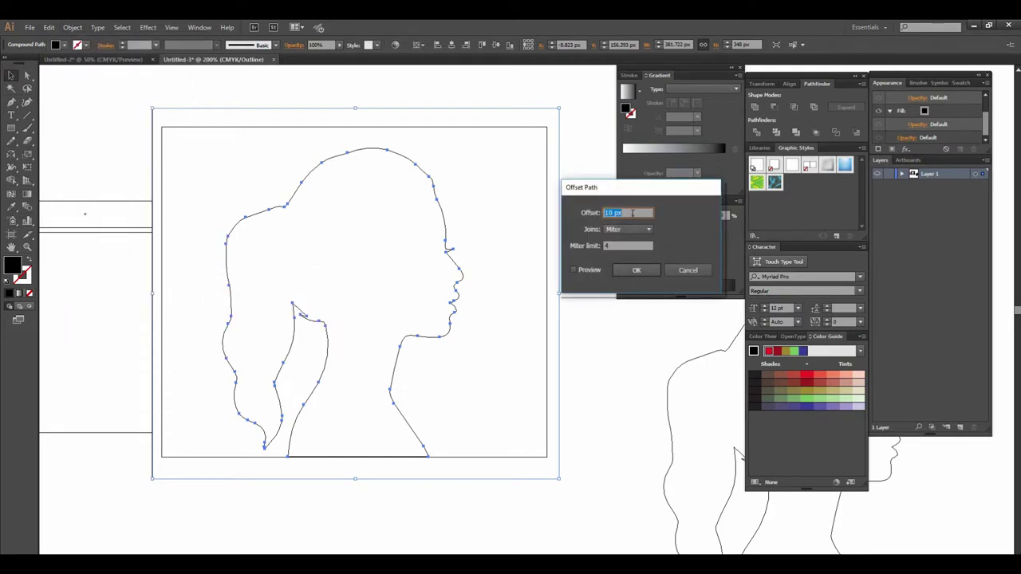
pyautogui.click(573, 271)
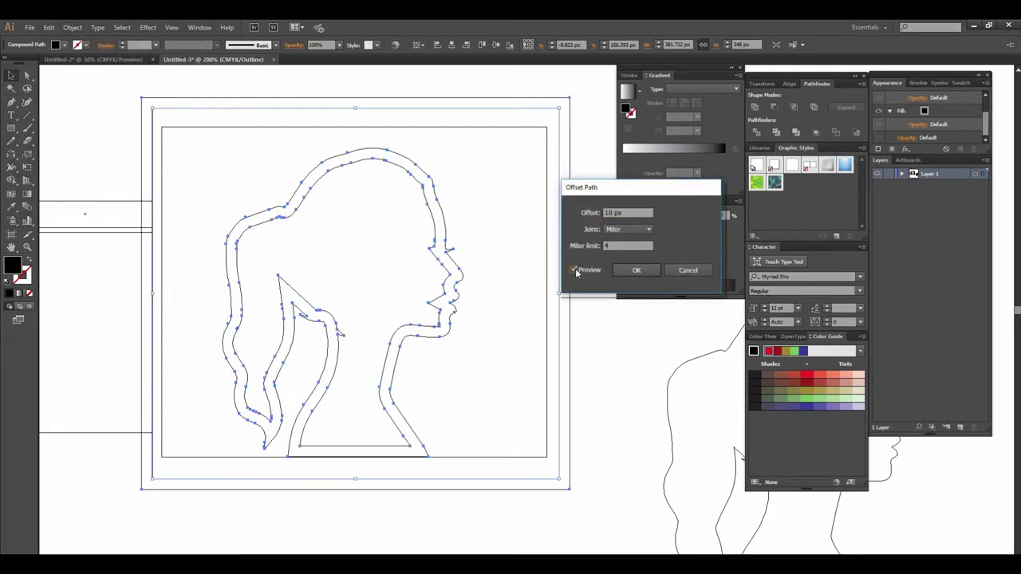
pyautogui.click(630, 270)
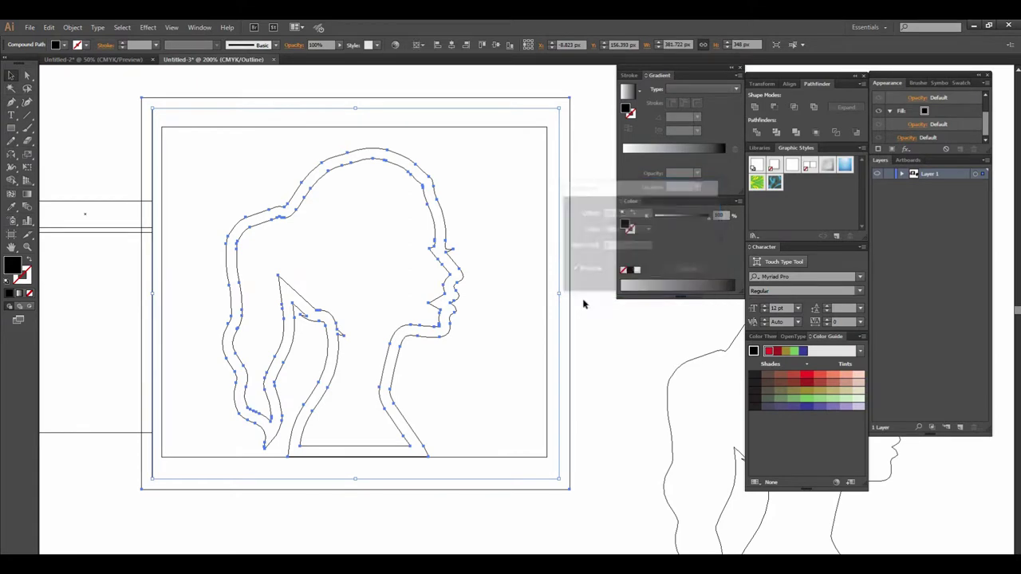
pyautogui.click(81, 29)
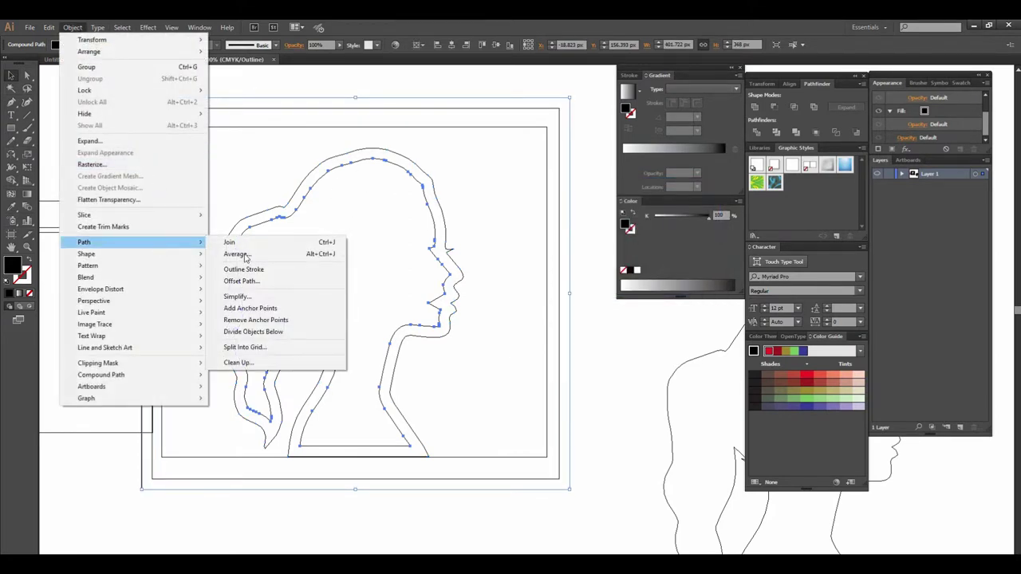
pyautogui.click(243, 281)
pyautogui.click(635, 269)
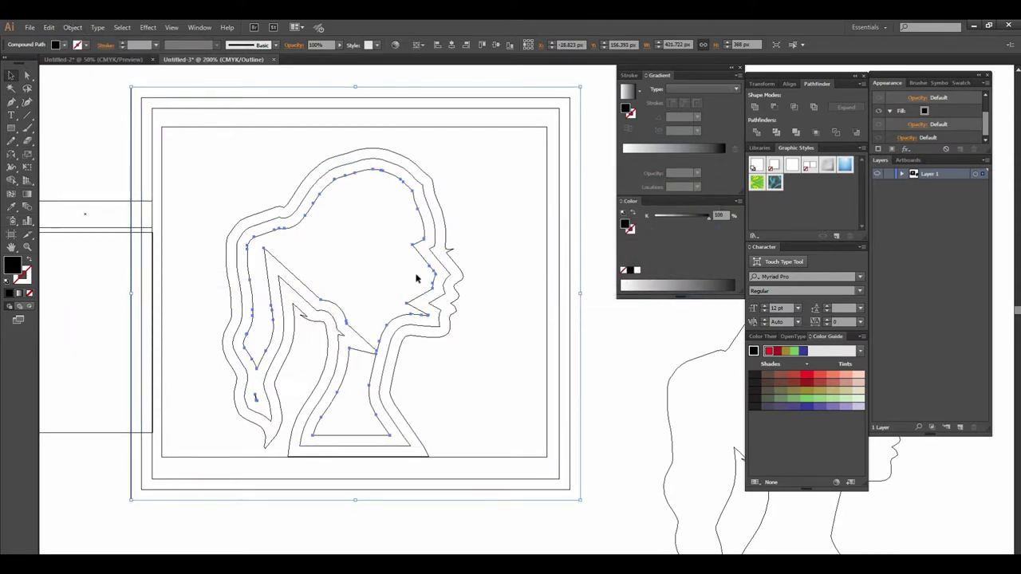
# - Add another 10 px offset contour to the inner silhouette path
pyautogui.click(72, 28)
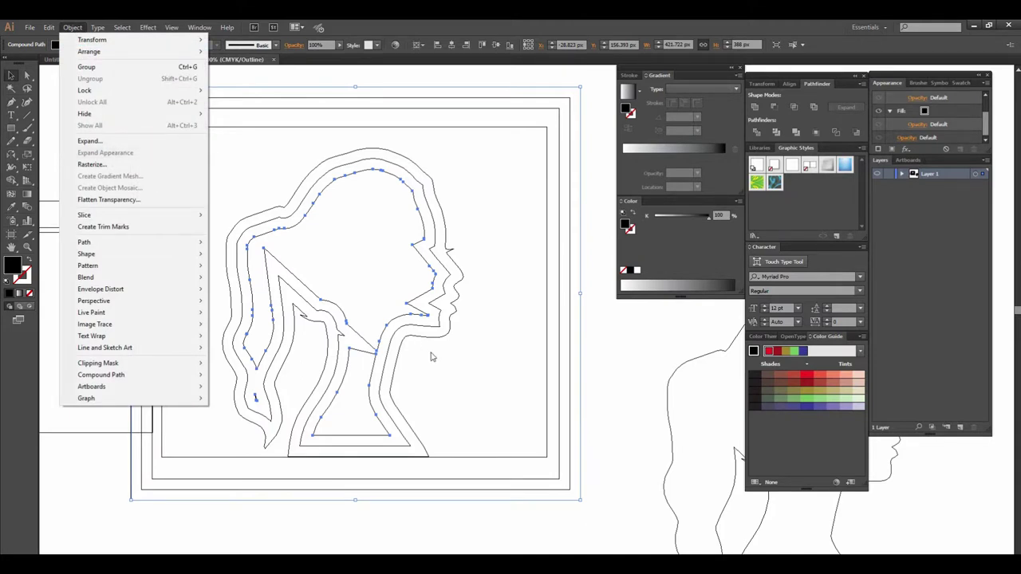
pyautogui.click(614, 439)
pyautogui.scroll(1, 425, 334)
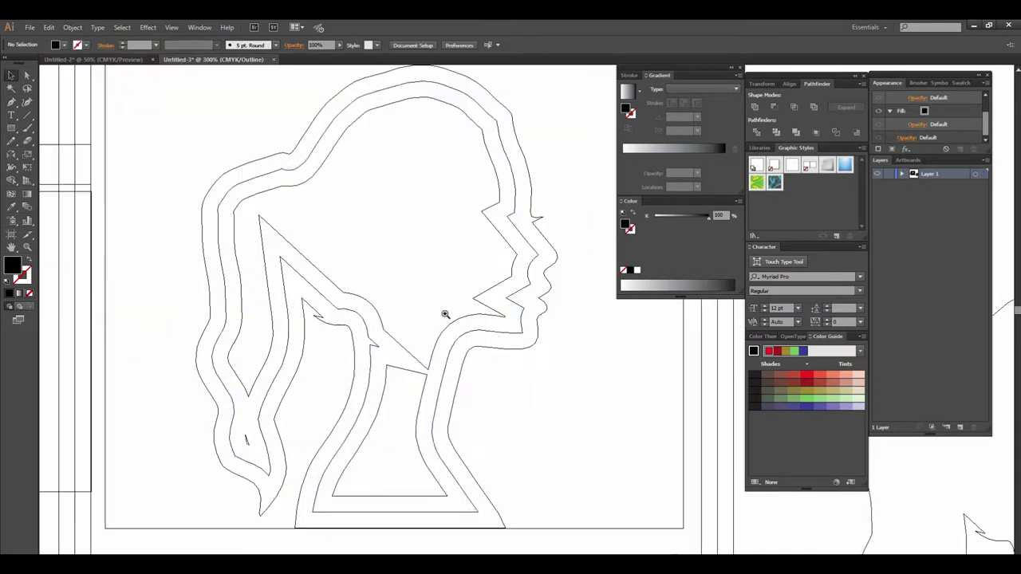
pyautogui.click(383, 327)
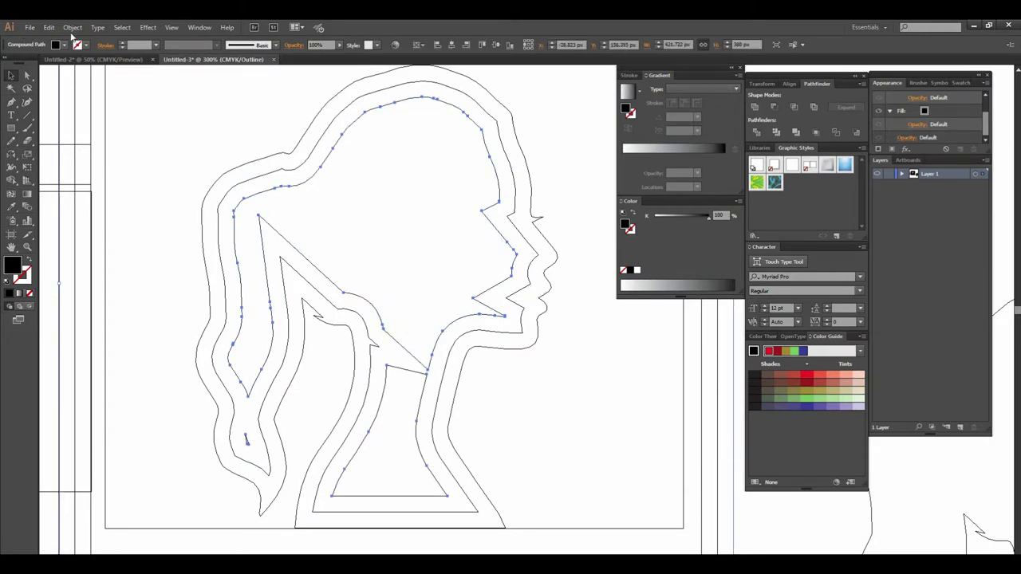
pyautogui.click(73, 27)
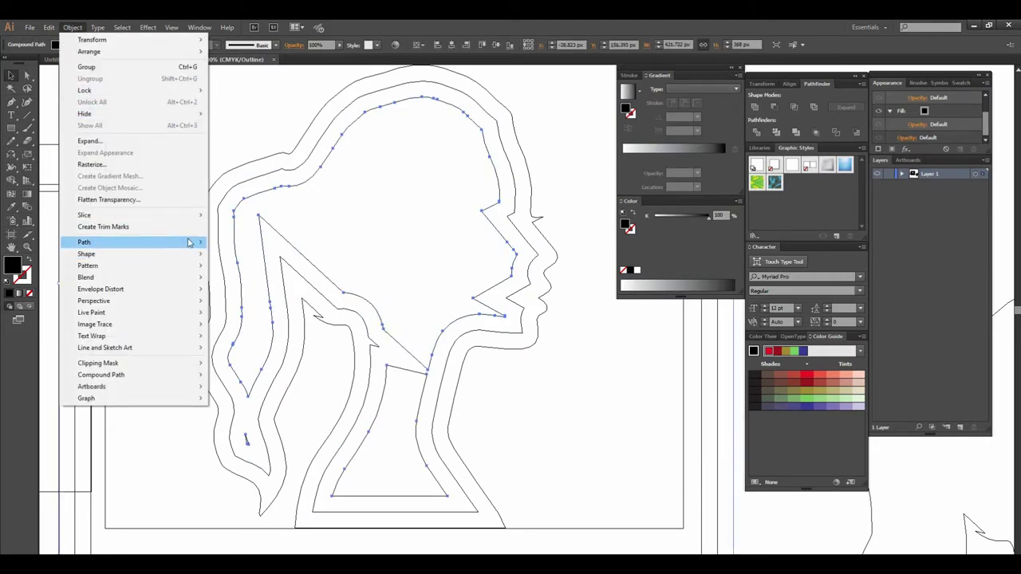
pyautogui.moveTo(83, 242)
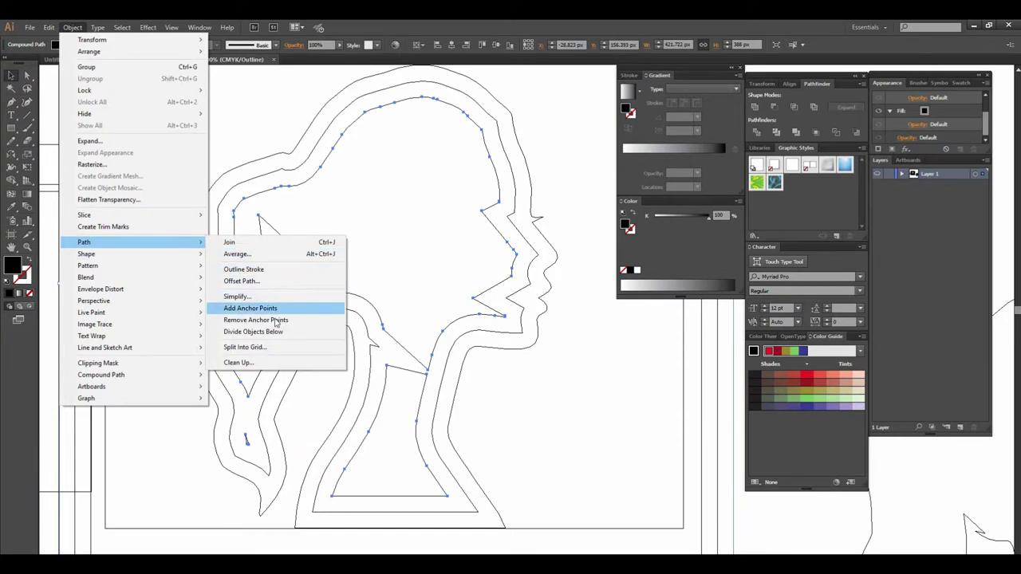
pyautogui.click(241, 281)
pyautogui.click(634, 271)
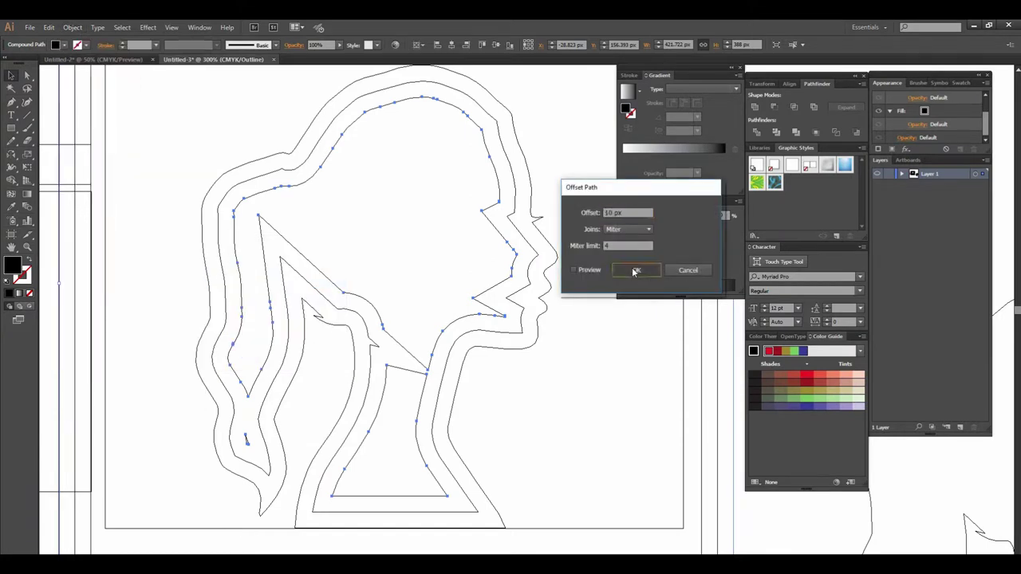
pyautogui.click(608, 393)
# - Add two more offset contours inside the innermost path
pyautogui.hotkey('ctrl', '-')
pyautogui.hotkey('ctrl', '-')
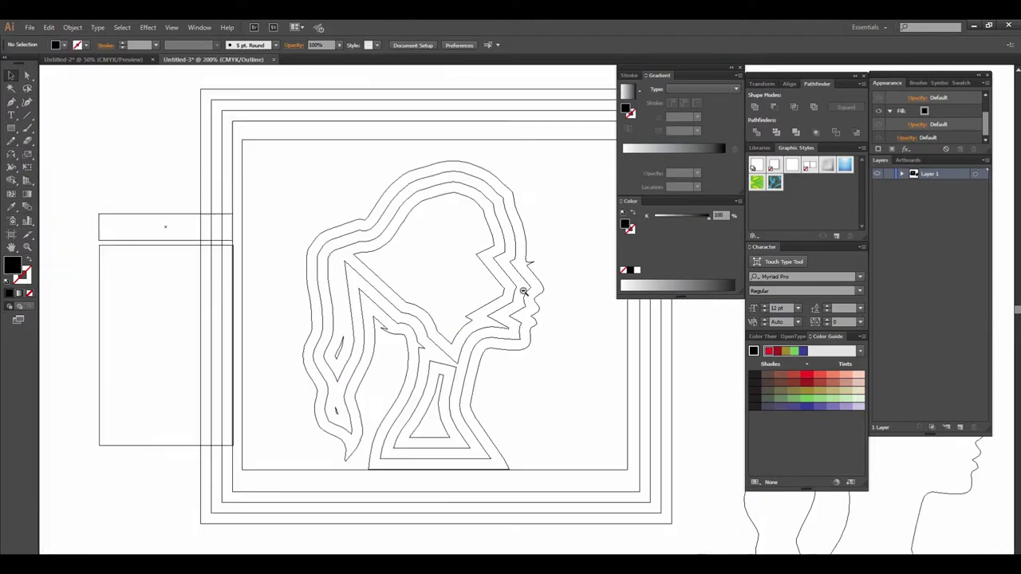
pyautogui.hotkey('ctrl', '-')
pyautogui.keyDown('alt'); pyautogui.scroll(1, 525, 311); pyautogui.keyUp('alt')
pyautogui.keyDown('alt'); pyautogui.scroll(1, 510, 301); pyautogui.keyUp('alt')
pyautogui.keyDown('alt'); pyautogui.scroll(1, 494, 295); pyautogui.keyUp('alt')
pyautogui.click(523, 299)
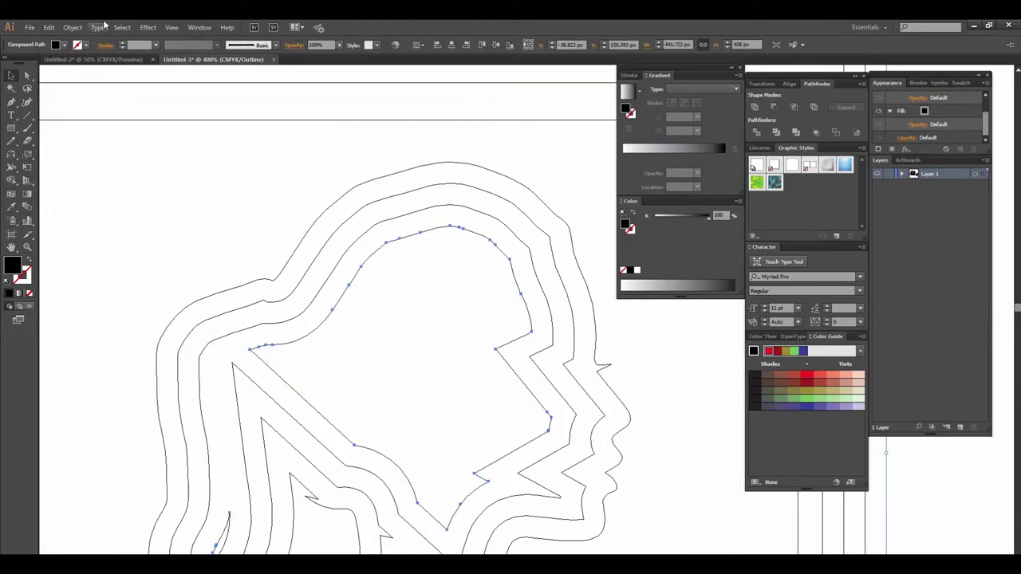
pyautogui.click(72, 27)
pyautogui.moveTo(84, 242)
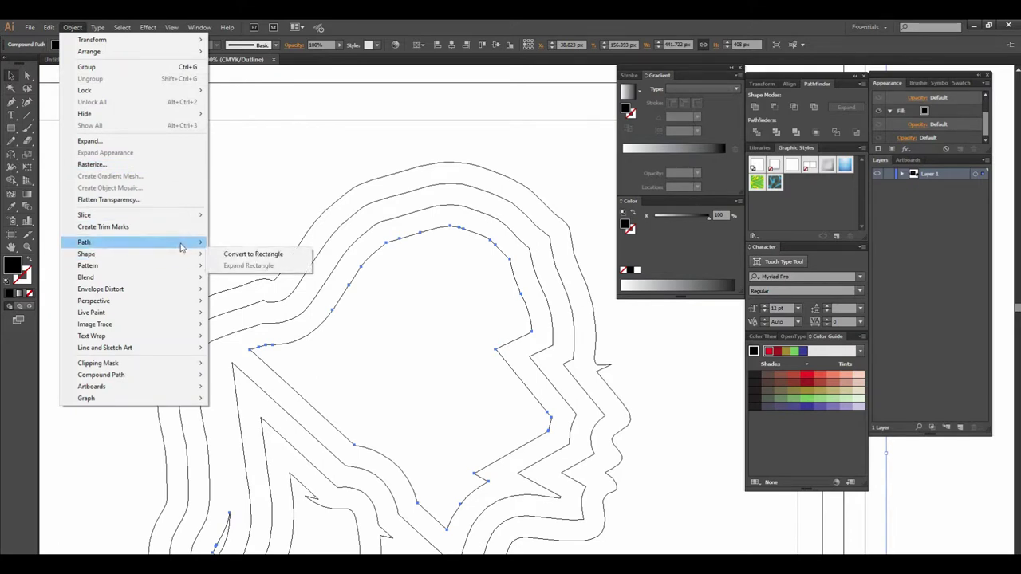
pyautogui.click(271, 281)
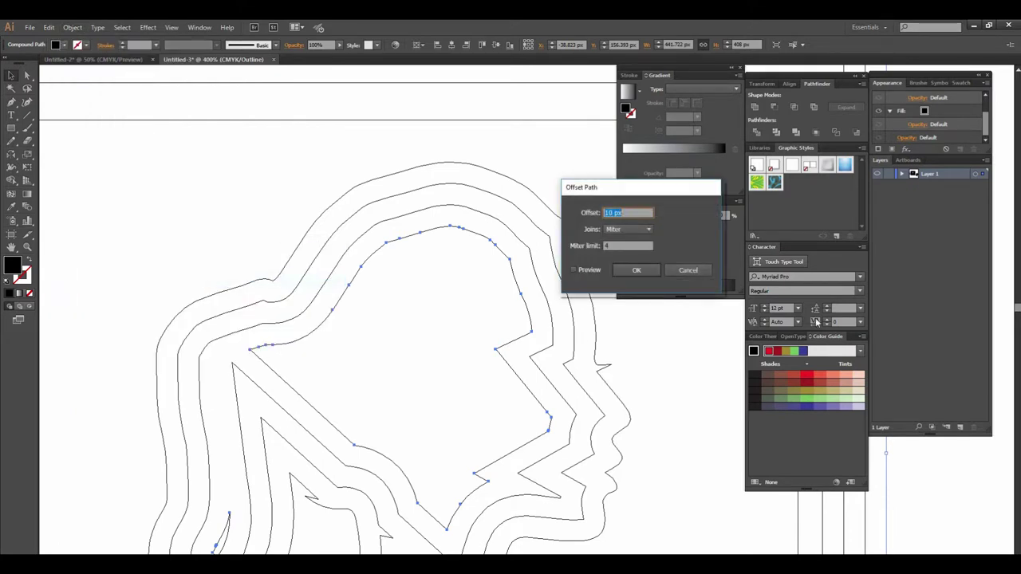
pyautogui.click(635, 271)
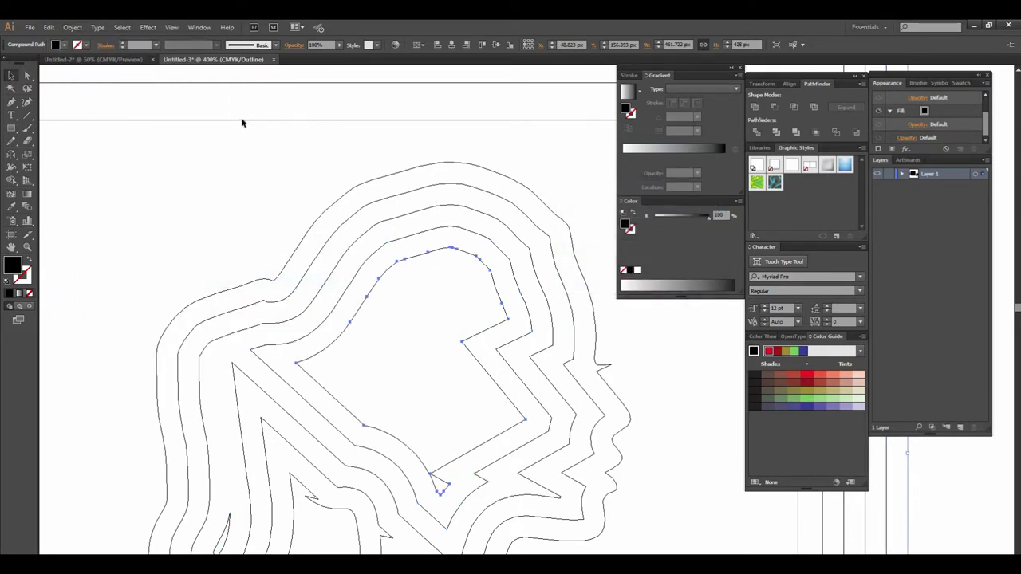
pyautogui.click(72, 27)
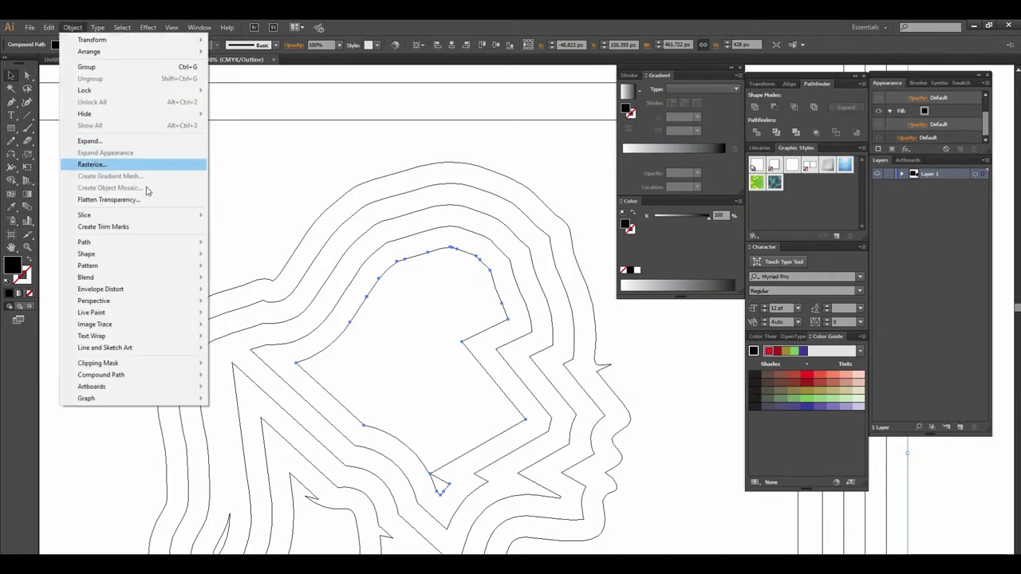
pyautogui.moveTo(83, 241)
pyautogui.click(254, 280)
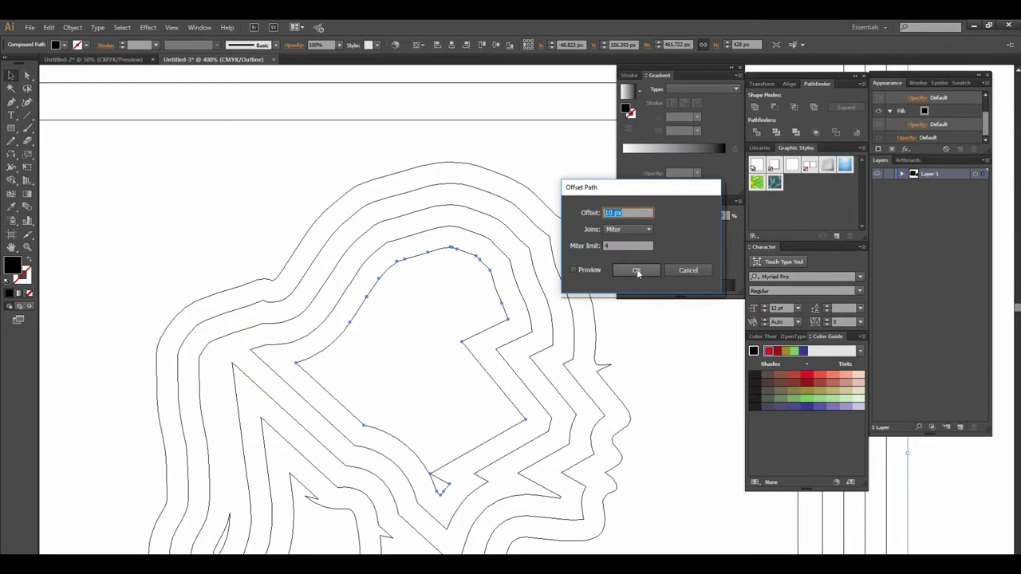
pyautogui.click(636, 271)
pyautogui.click(670, 406)
# - Zoom in and out with the scroll wheel to inspect the nested contours in Outline view
pyautogui.scroll(-3, 577, 364)
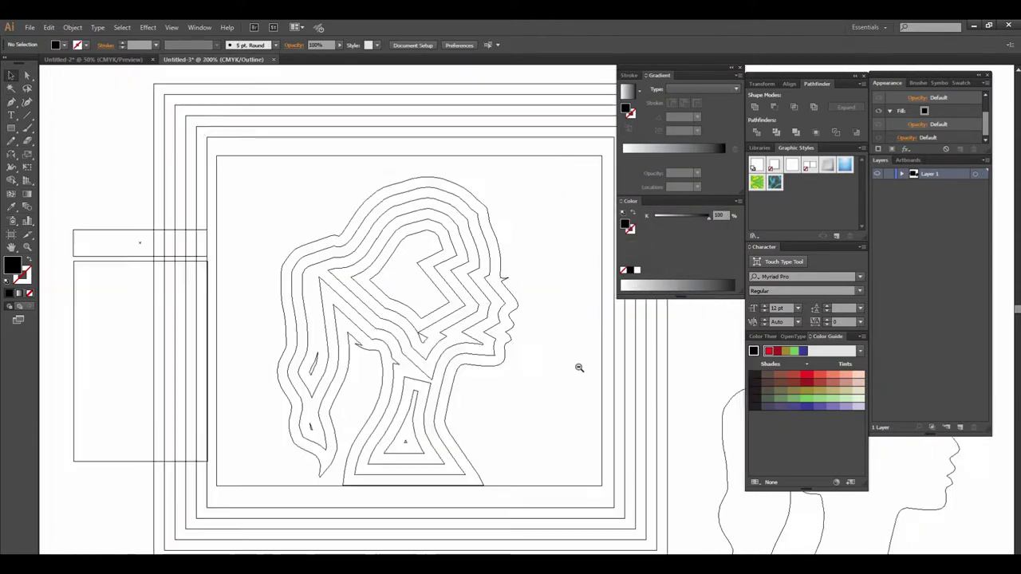
pyautogui.scroll(1, 479, 335)
pyautogui.scroll(1, 478, 315)
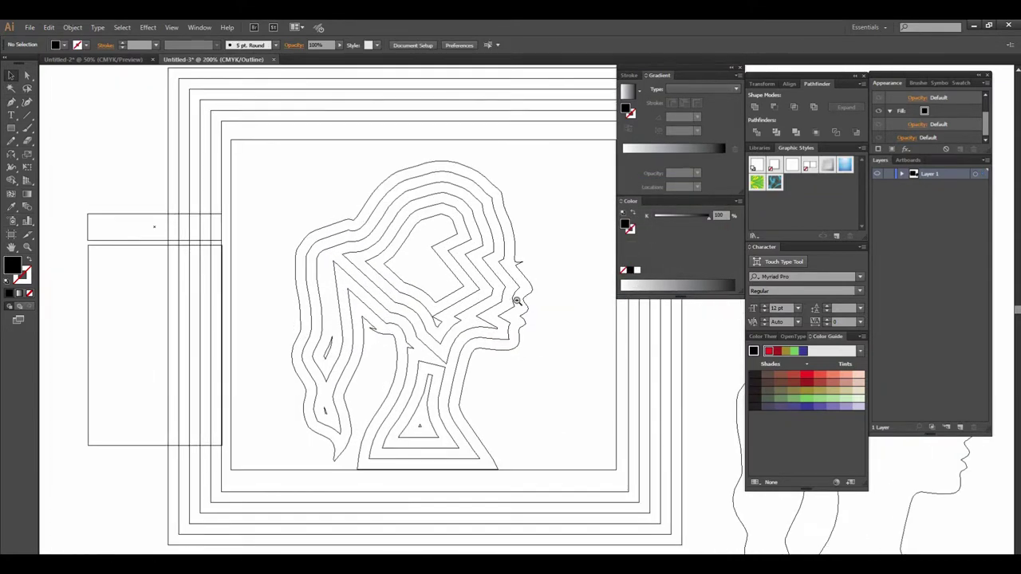
pyautogui.scroll(-2, 510, 304)
pyautogui.scroll(-1, 511, 327)
pyautogui.scroll(1, 481, 321)
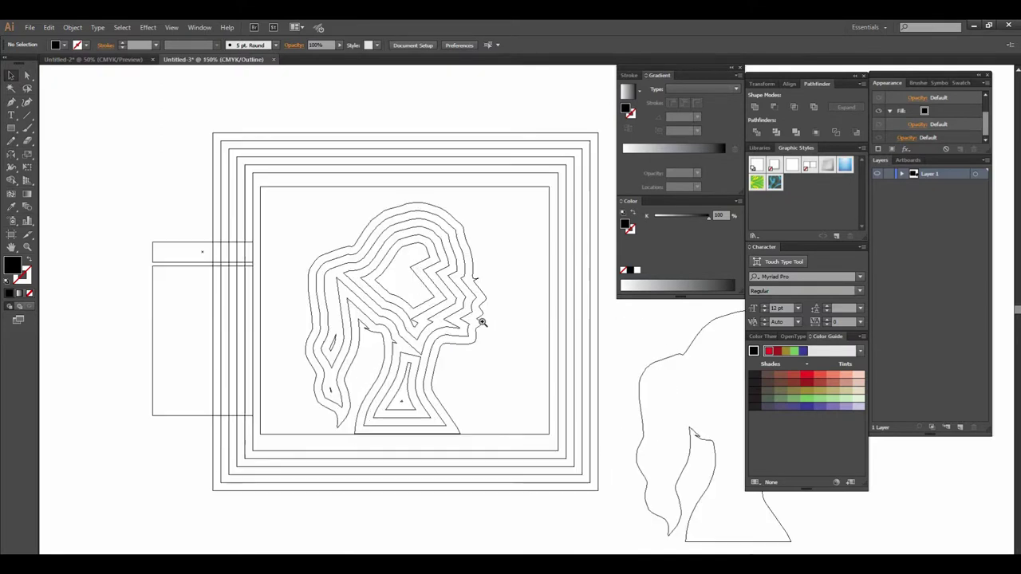
pyautogui.scroll(1, 471, 320)
pyautogui.scroll(1, 482, 296)
pyautogui.scroll(-1, 513, 321)
pyautogui.scroll(-1, 513, 322)
pyautogui.scroll(1, 513, 321)
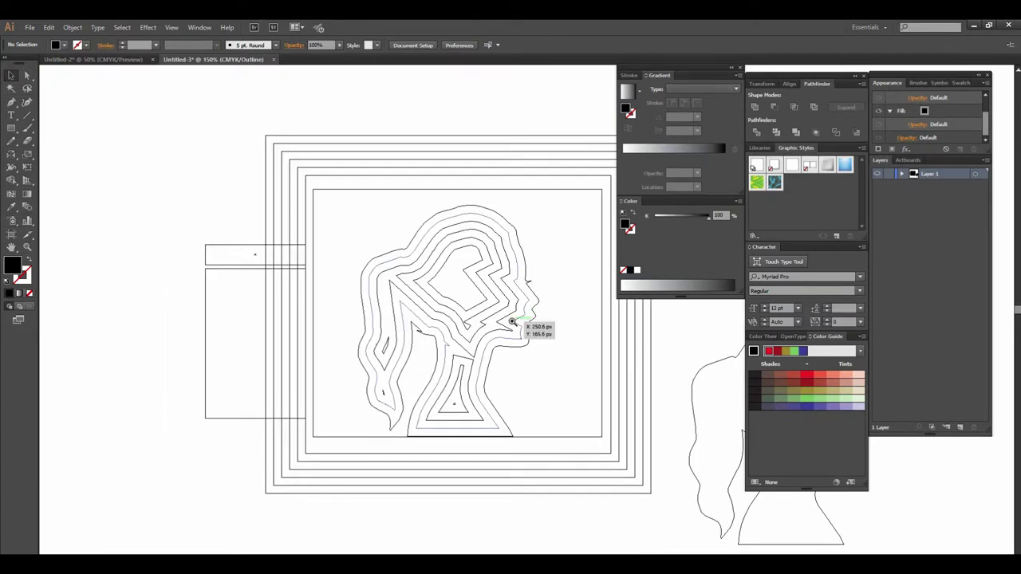
# - Return to Preview and try a dark purple swatch on the first black compound path, then undo it
pyautogui.hotkey('ctrl', 'y')
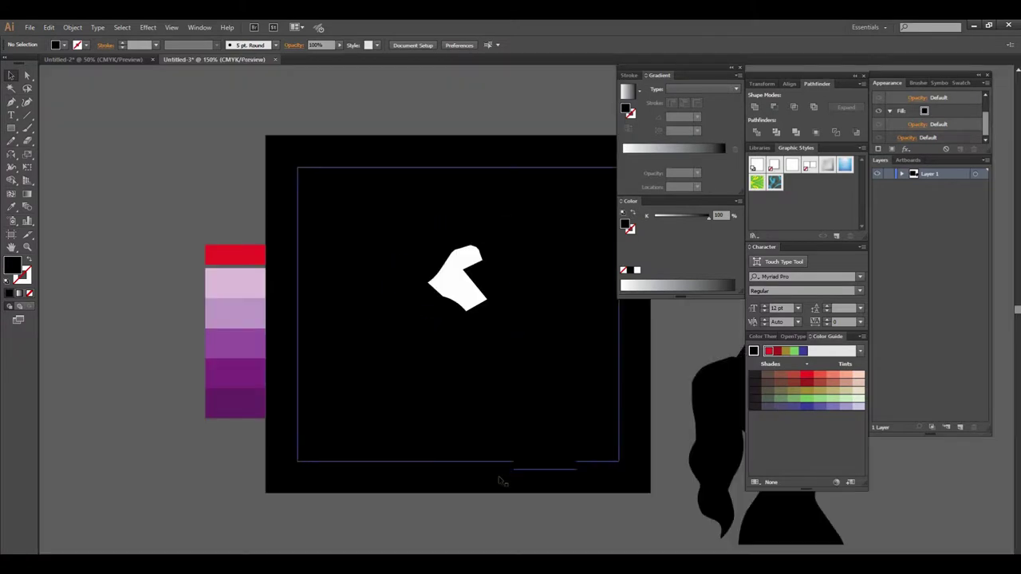
pyautogui.moveTo(441, 422); pyautogui.dragTo(382, 451)
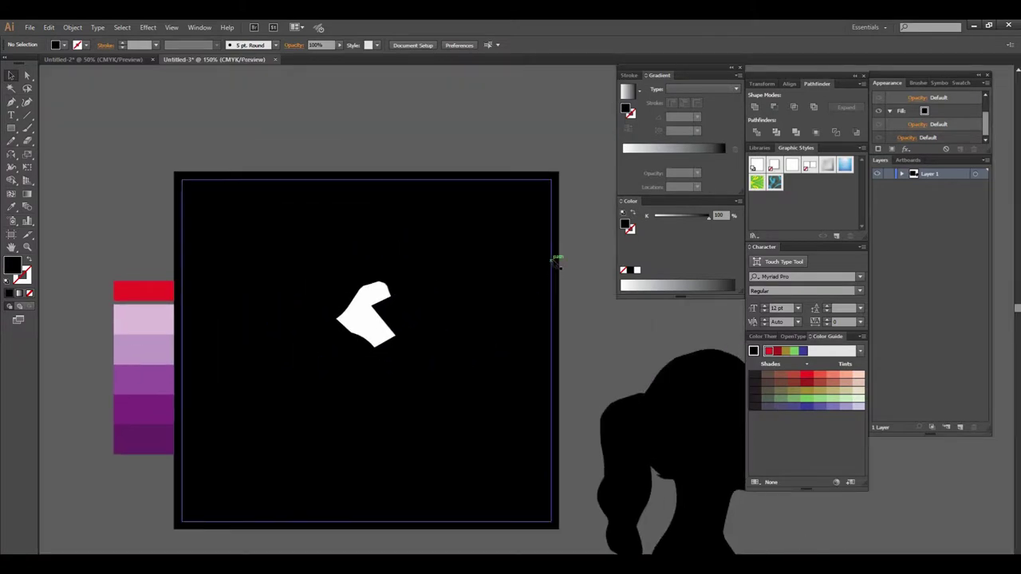
pyautogui.click(561, 255)
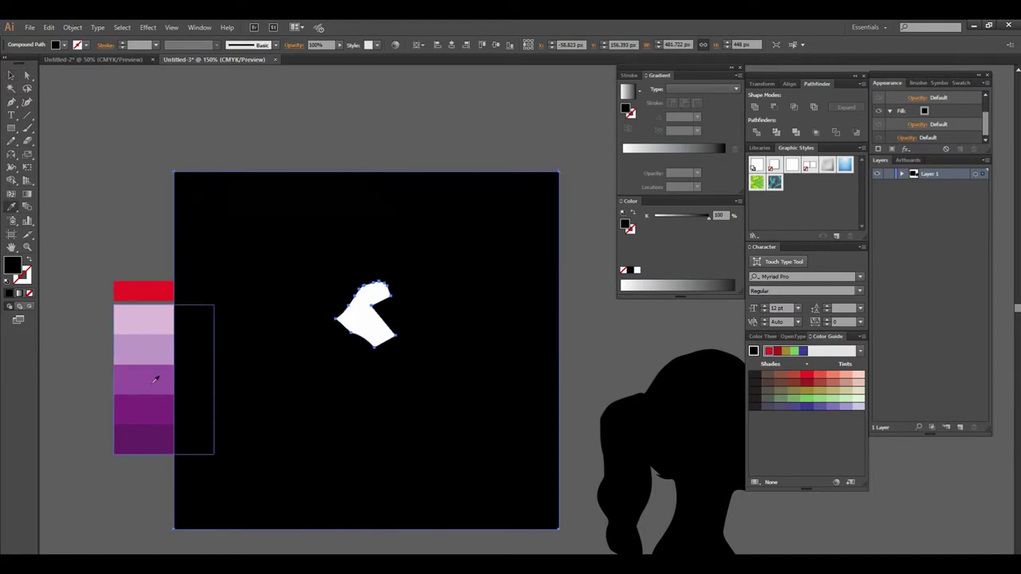
pyautogui.click(157, 433)
pyautogui.click(12, 75)
pyautogui.hotkey('ctrl', 'z')
pyautogui.press('i')
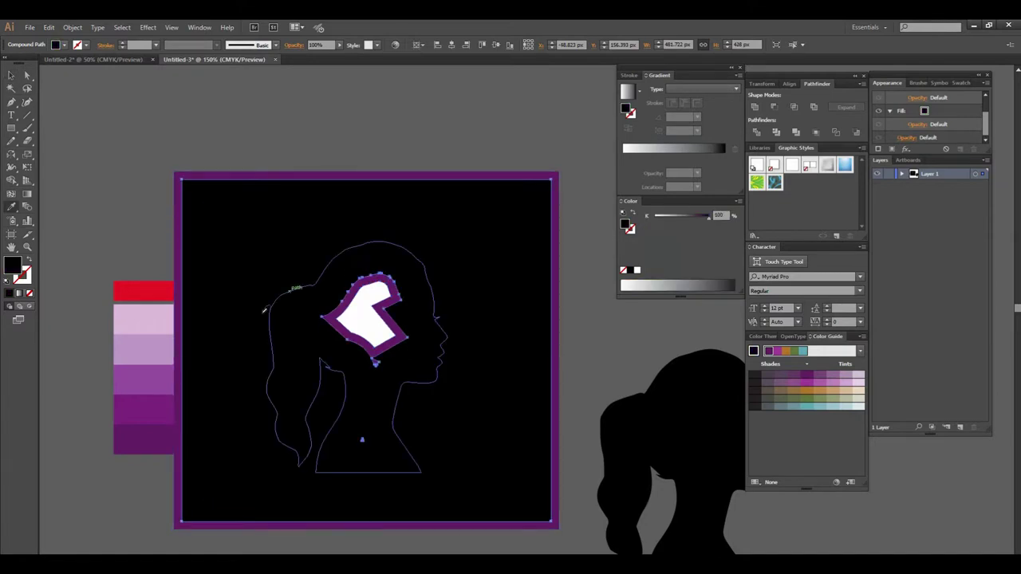
# - Try another purple on that path, undo again, and settle on a third purple swatch fill
pyautogui.click(160, 403)
pyautogui.click(11, 74)
pyautogui.hotkey('ctrl', 'z')
pyautogui.press('i')
pyautogui.click(163, 378)
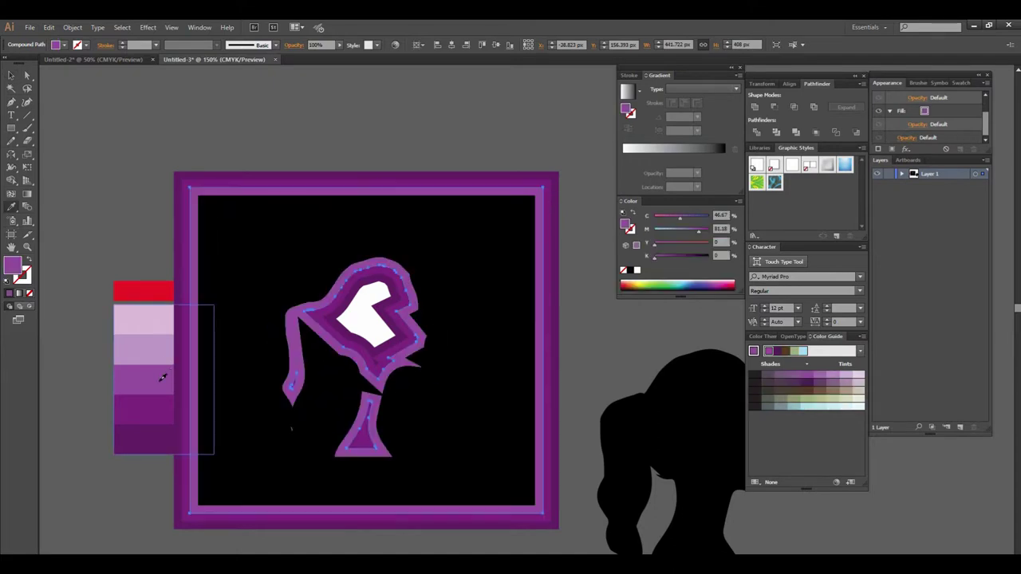
pyautogui.click(12, 77)
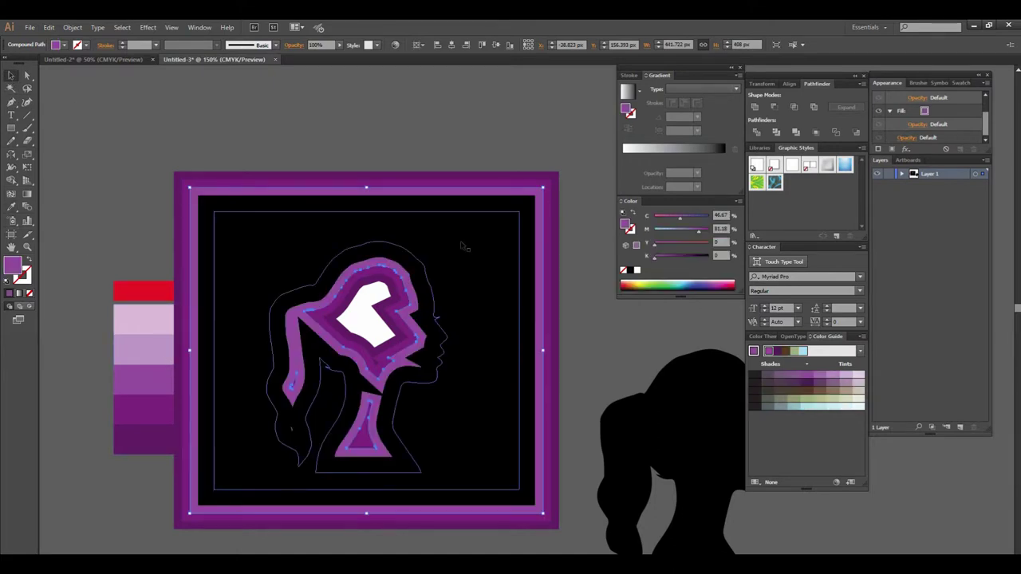
# - Fill the next frame and the outer head layer with light-purple swatch colours
pyautogui.click(531, 242)
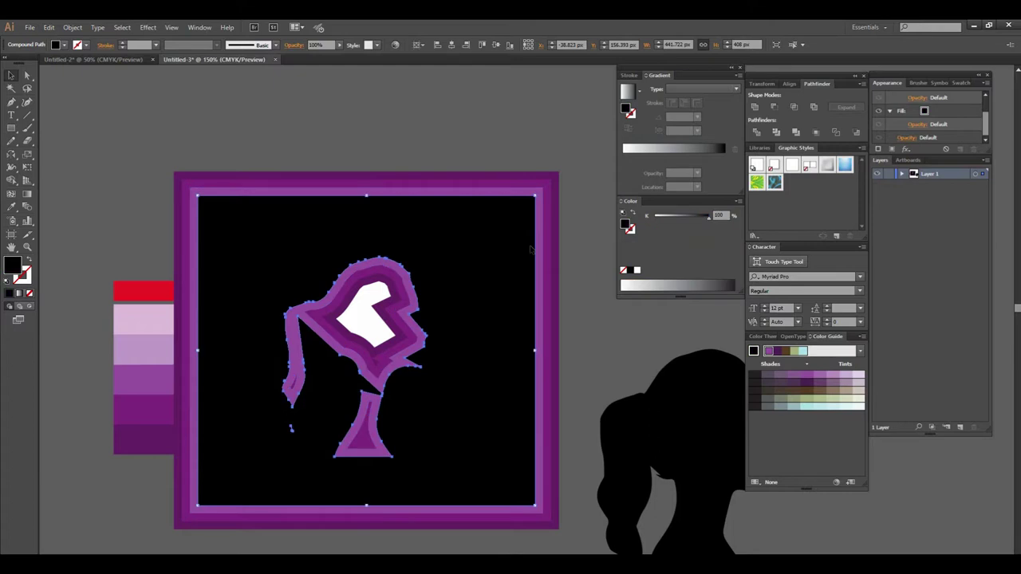
pyautogui.press('i')
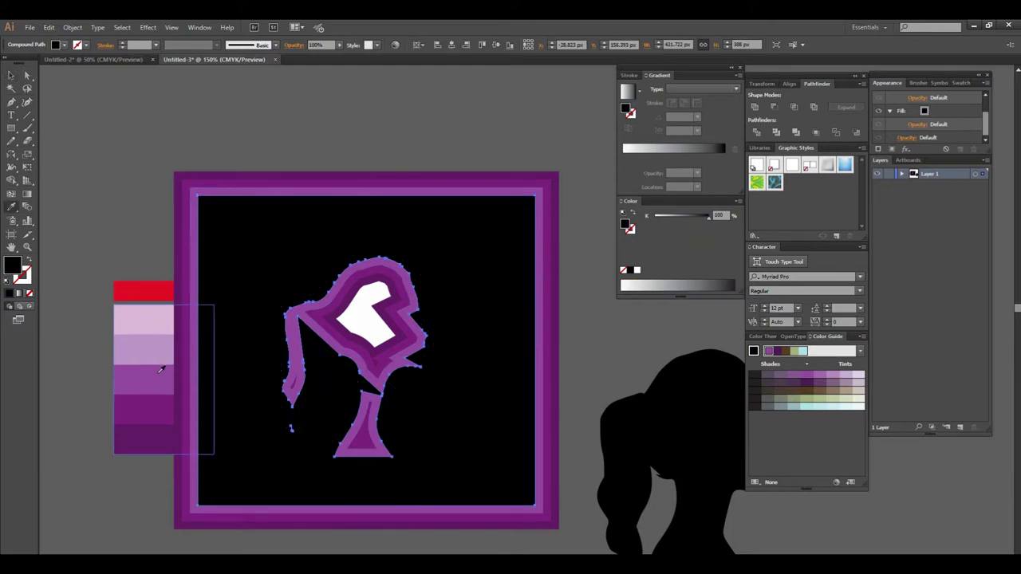
pyautogui.click(157, 351)
pyautogui.click(12, 75)
pyautogui.click(508, 226)
pyautogui.click(529, 221)
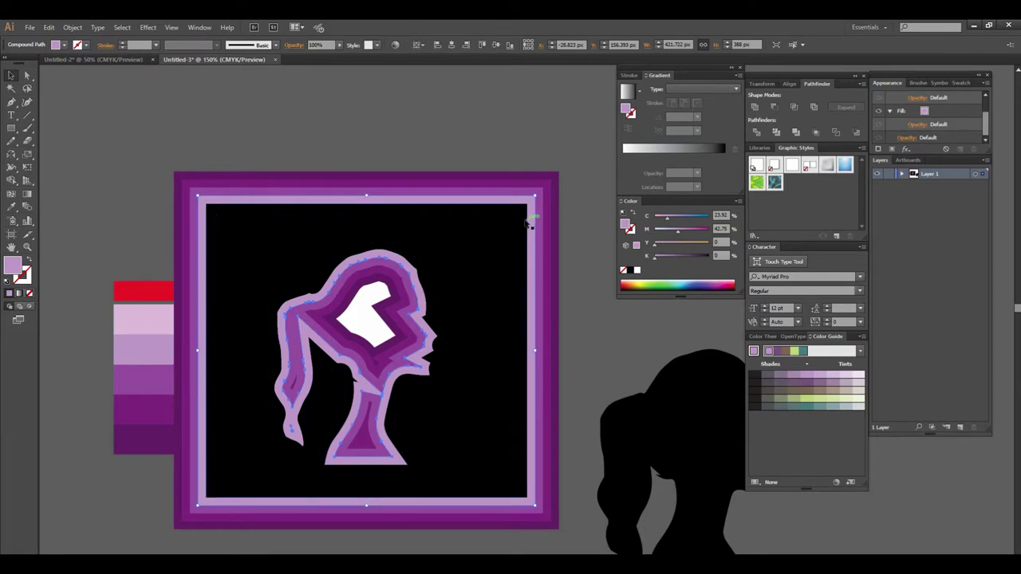
pyautogui.press('i')
pyautogui.click(172, 318)
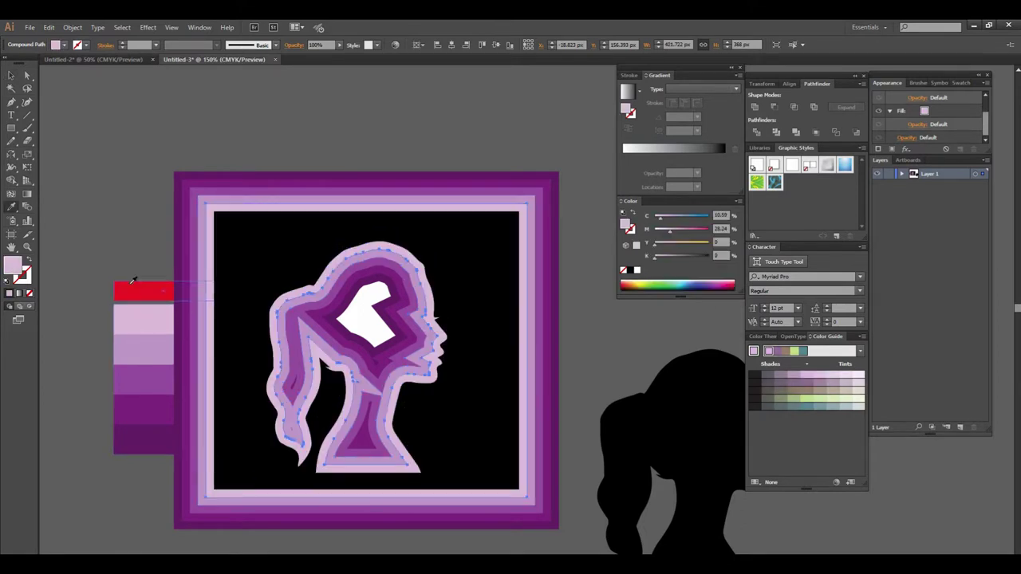
# - Fill the black background rectangle with the red swatch
pyautogui.click(12, 75)
pyautogui.click(476, 241)
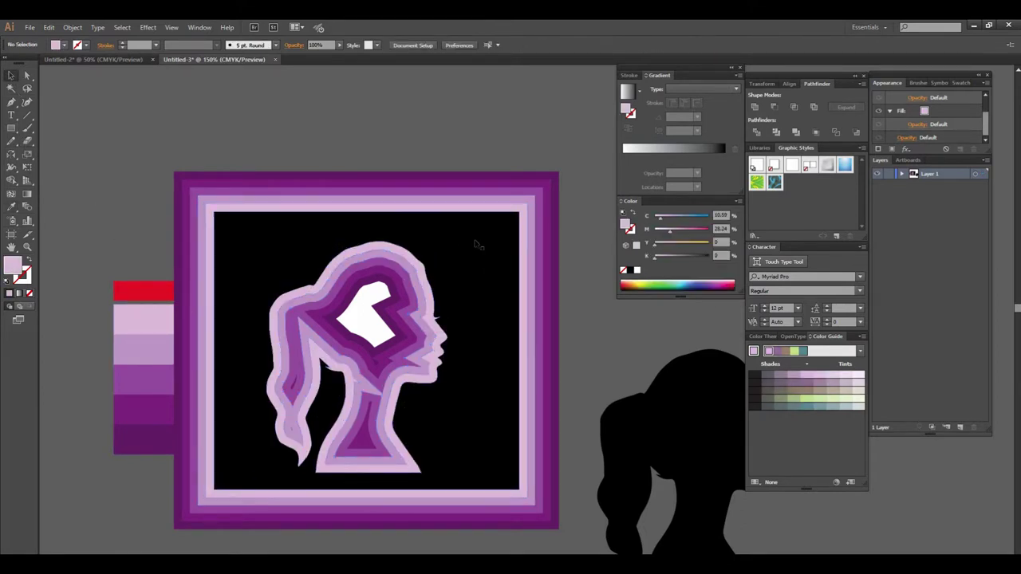
pyautogui.press('i')
pyautogui.click(165, 288)
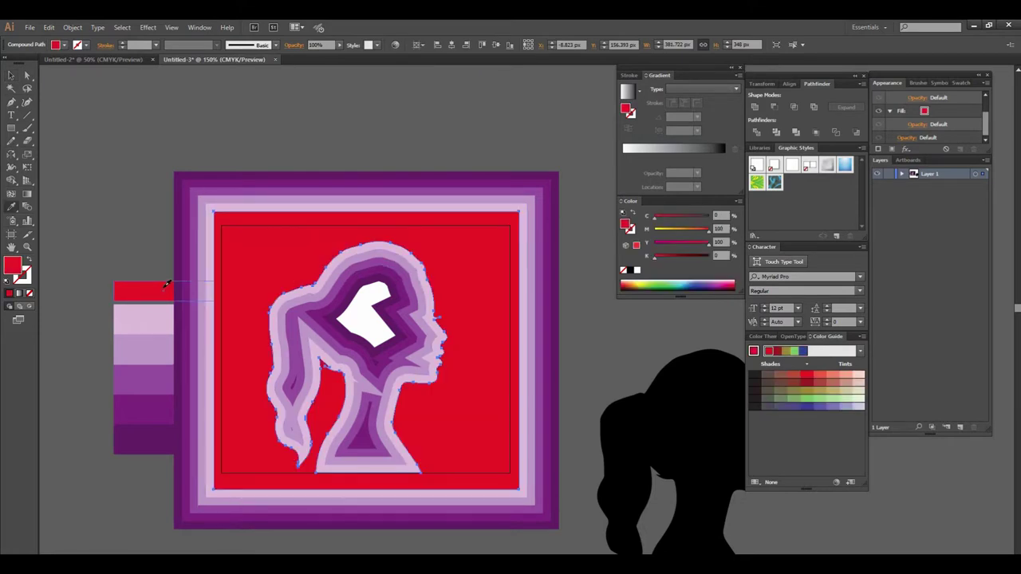
# - Deselect everything and zoom around the head profile to review the coloured artwork
pyautogui.click(11, 76)
pyautogui.click(200, 126)
pyautogui.click(524, 376)
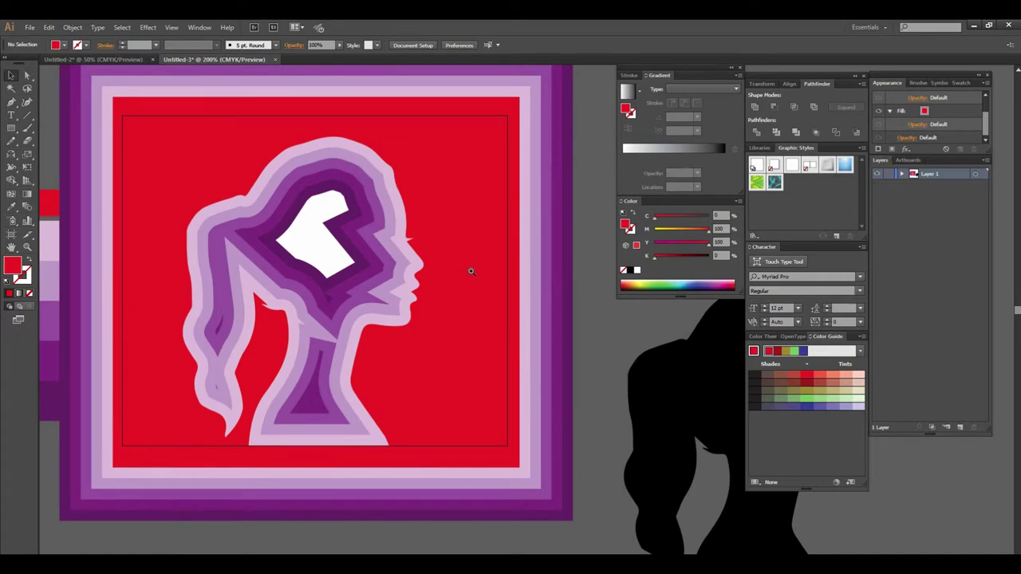
pyautogui.click(471, 272)
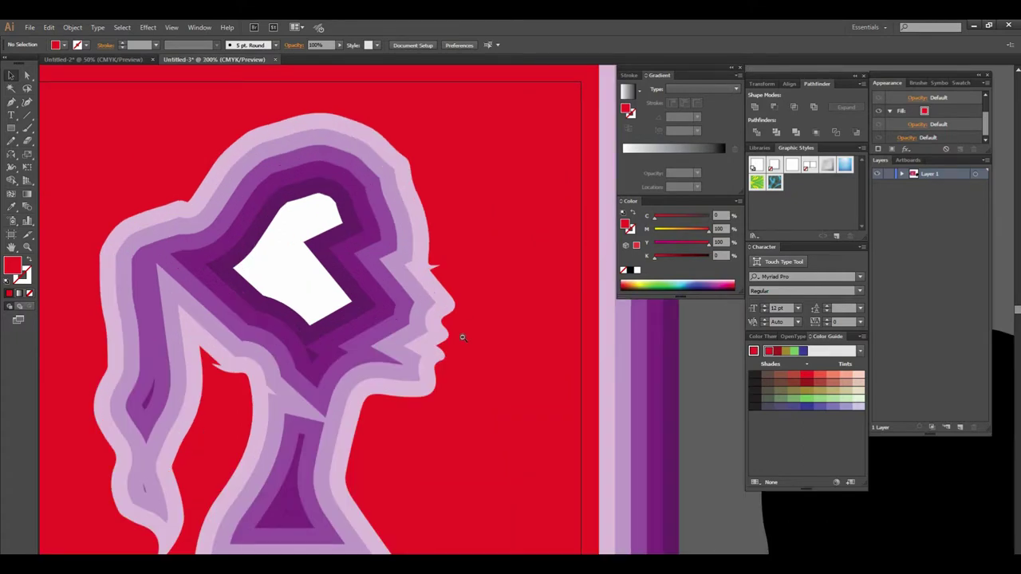
pyautogui.keyDown('alt'); pyautogui.click(461, 337); pyautogui.keyUp('alt')
pyautogui.click(489, 299)
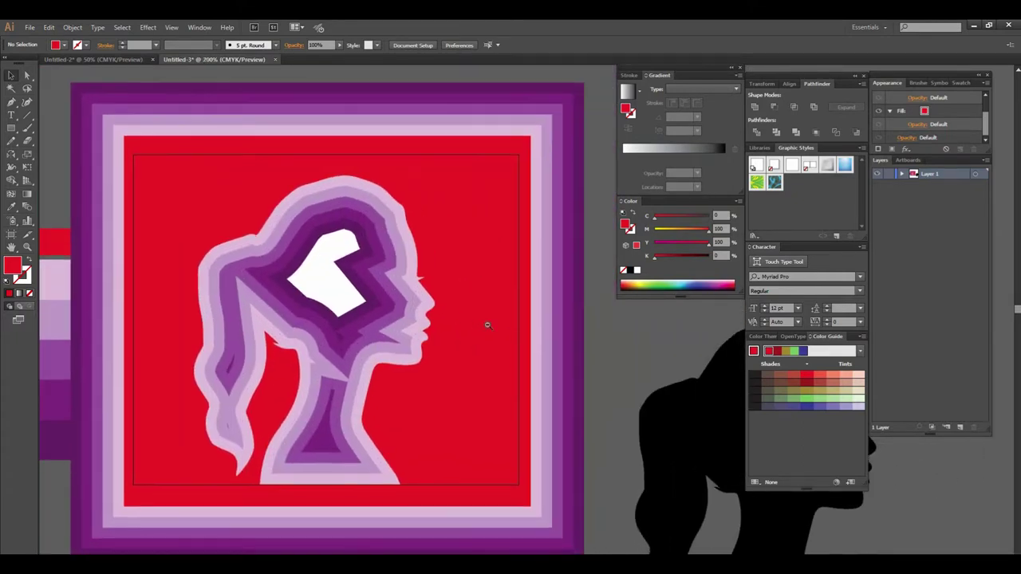
pyautogui.keyDown('alt'); pyautogui.click(478, 319); pyautogui.keyUp('alt')
pyautogui.keyDown('alt'); pyautogui.click(280, 331); pyautogui.keyUp('alt')
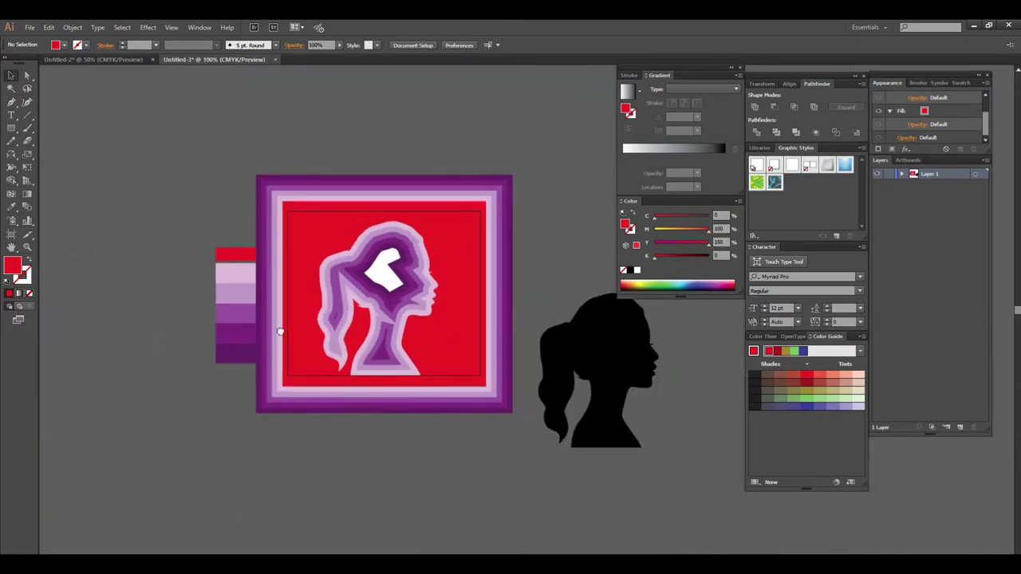
# - Move the black silhouette reference aside and recentre the framed artwork
pyautogui.moveTo(280, 331); pyautogui.dragTo(111, 331)
pyautogui.moveTo(417, 399); pyautogui.dragTo(657, 487)
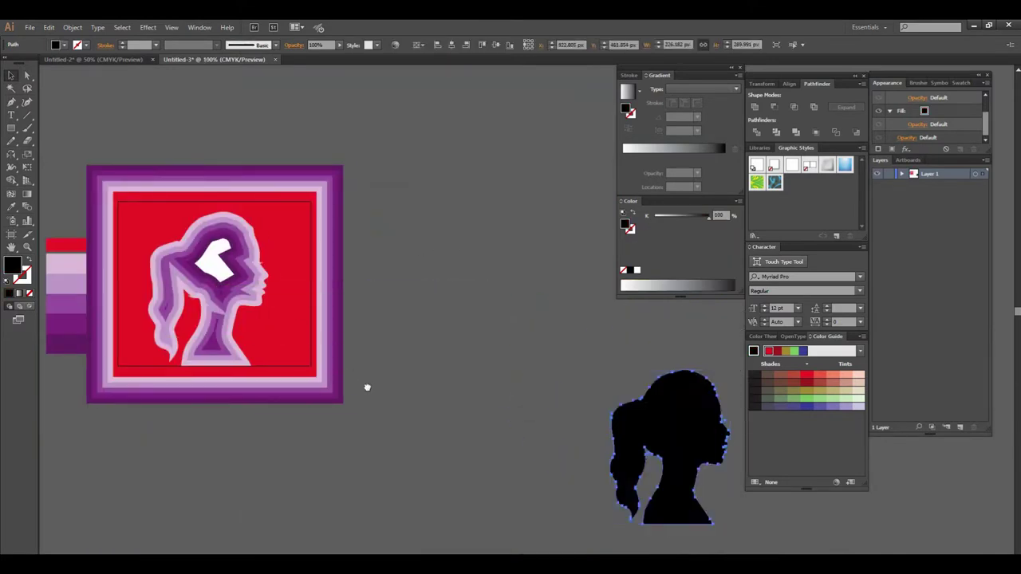
pyautogui.moveTo(351, 375); pyautogui.dragTo(476, 469)
pyautogui.hotkey('ctrl', '=')
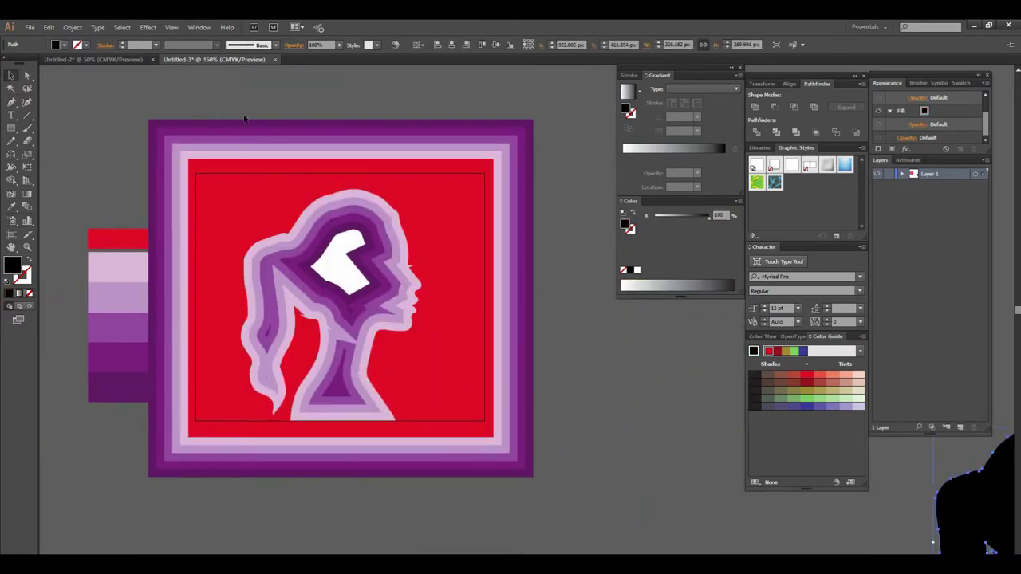
pyautogui.moveTo(428, 234); pyautogui.dragTo(484, 268)
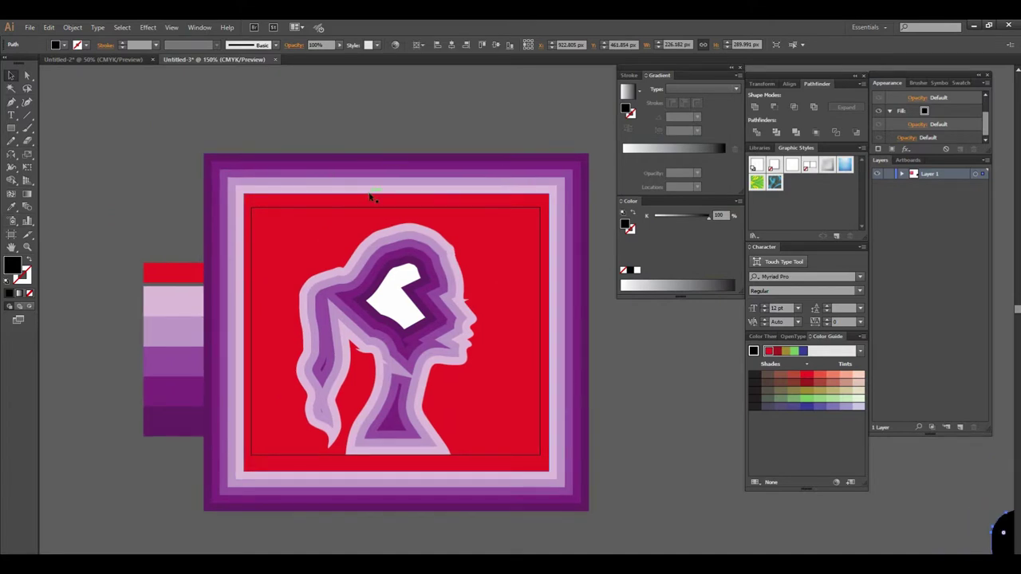
# - Switch to Outline view and zoom in on the inner head contour rings
pyautogui.hotkey('ctrl', 'y')
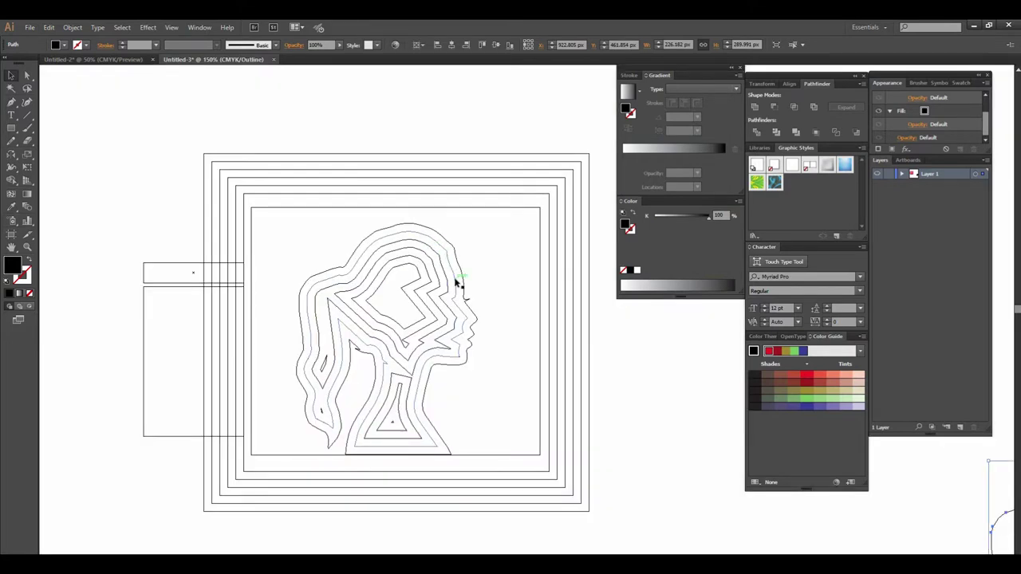
pyautogui.click(516, 307)
pyautogui.click(521, 306)
pyautogui.click(450, 327)
pyautogui.moveTo(463, 325); pyautogui.dragTo(476, 266)
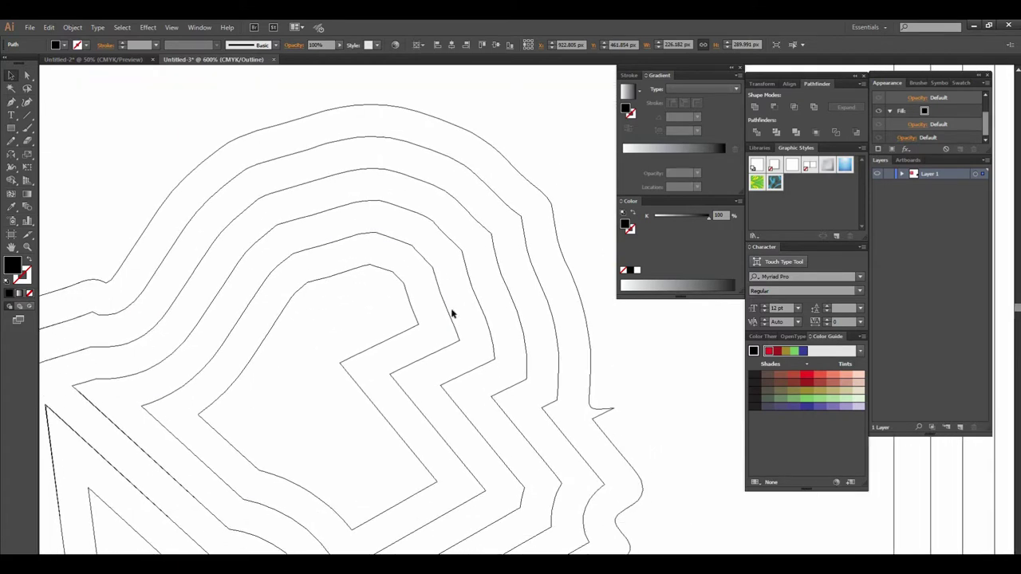
pyautogui.scroll(-2, 450, 327)
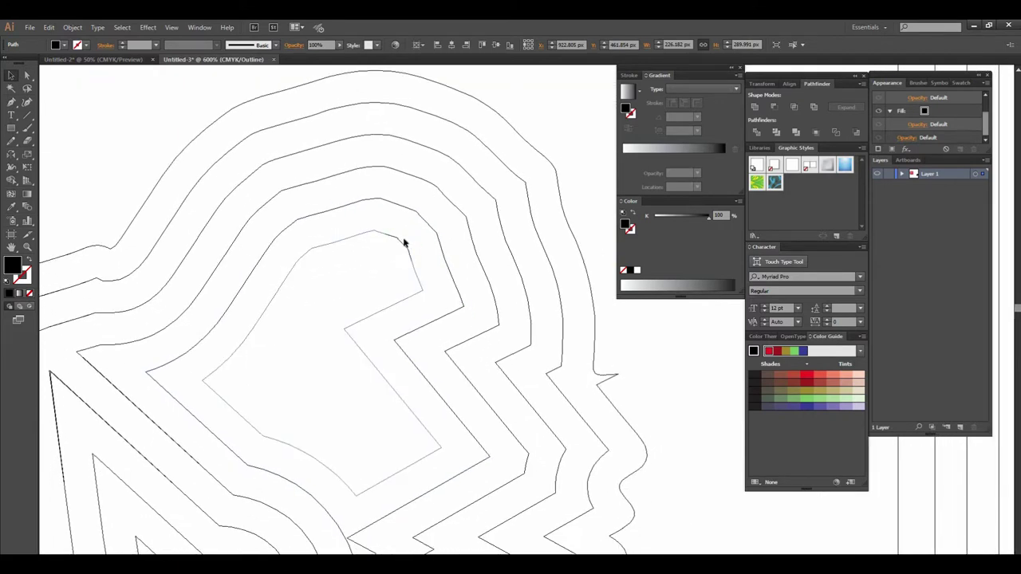
pyautogui.click(425, 304)
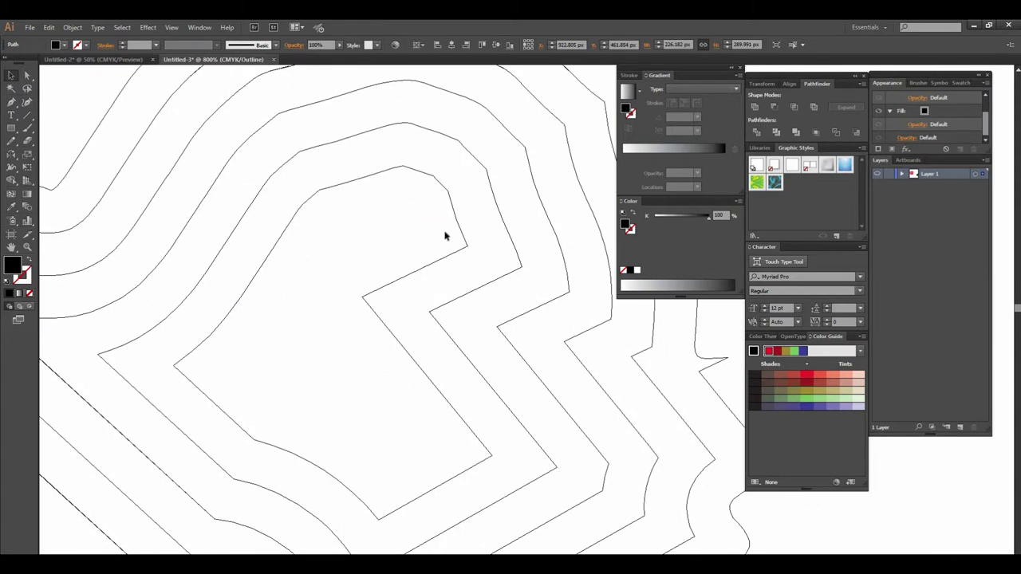
pyautogui.moveTo(473, 352)
pyautogui.mouseDown()
pyautogui.moveTo(473, 301)
pyautogui.moveTo(502, 271)
pyautogui.moveTo(492, 268)
pyautogui.mouseUp()
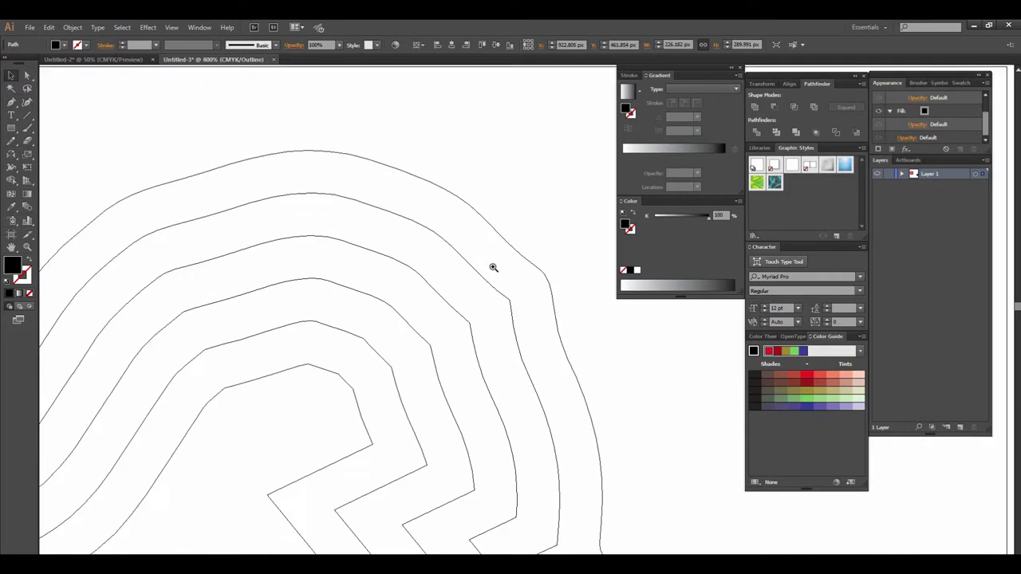
# - Set the Pencil tool options, select the light-purple contour, and redraw its edge smoothly to the corner
pyautogui.doubleClick(12, 140)
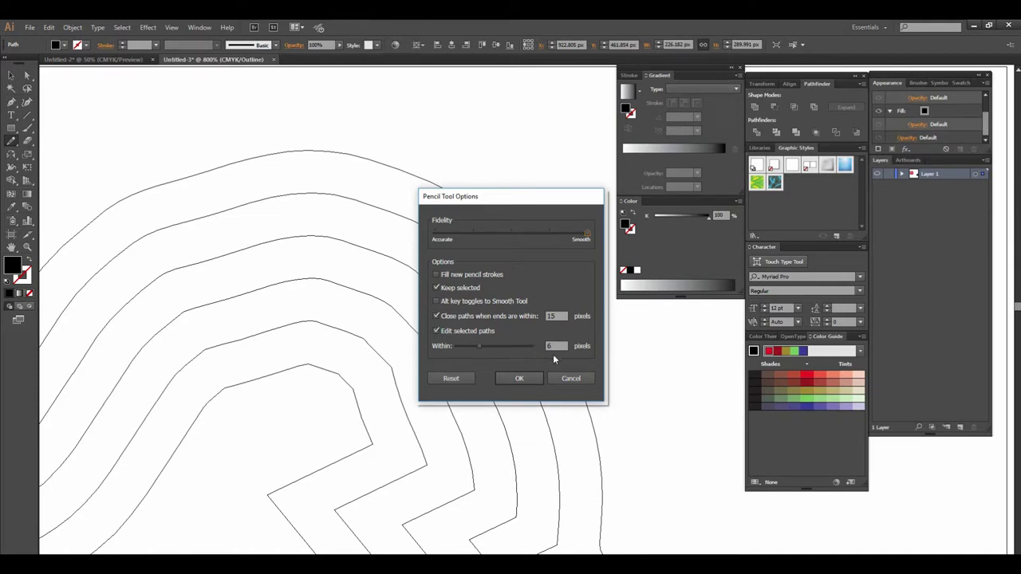
pyautogui.click(516, 379)
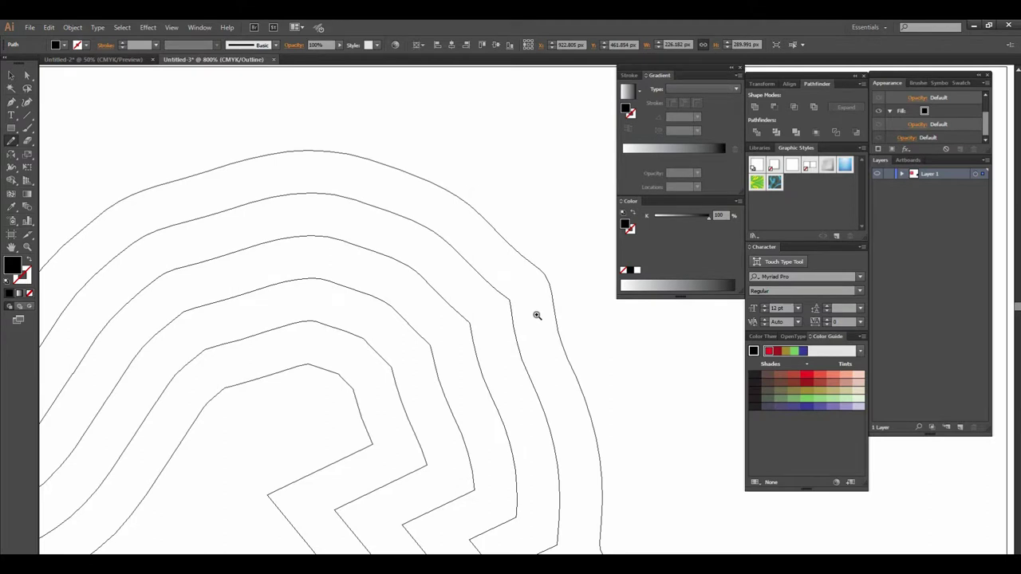
pyautogui.click(536, 315)
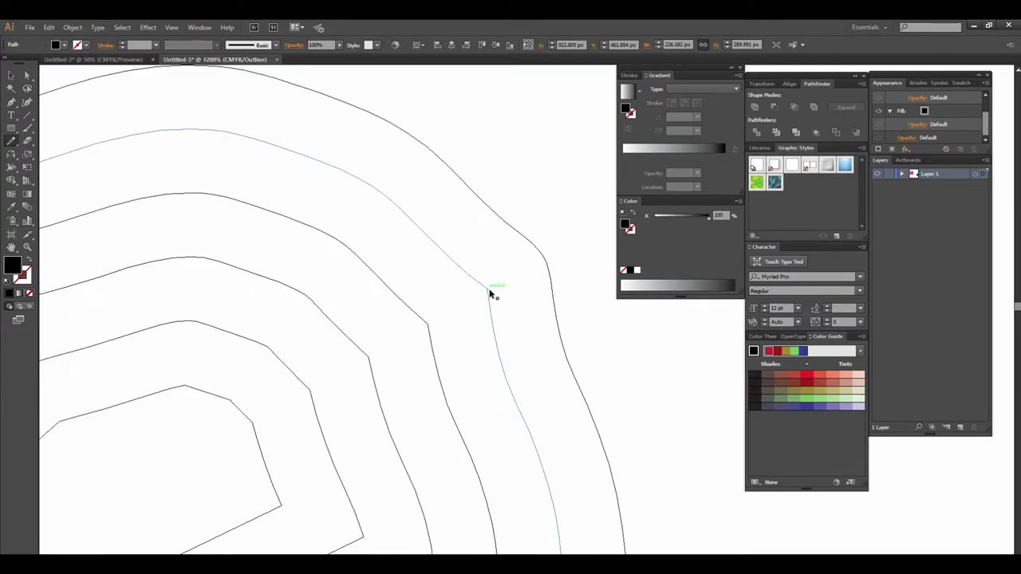
pyautogui.click(491, 294)
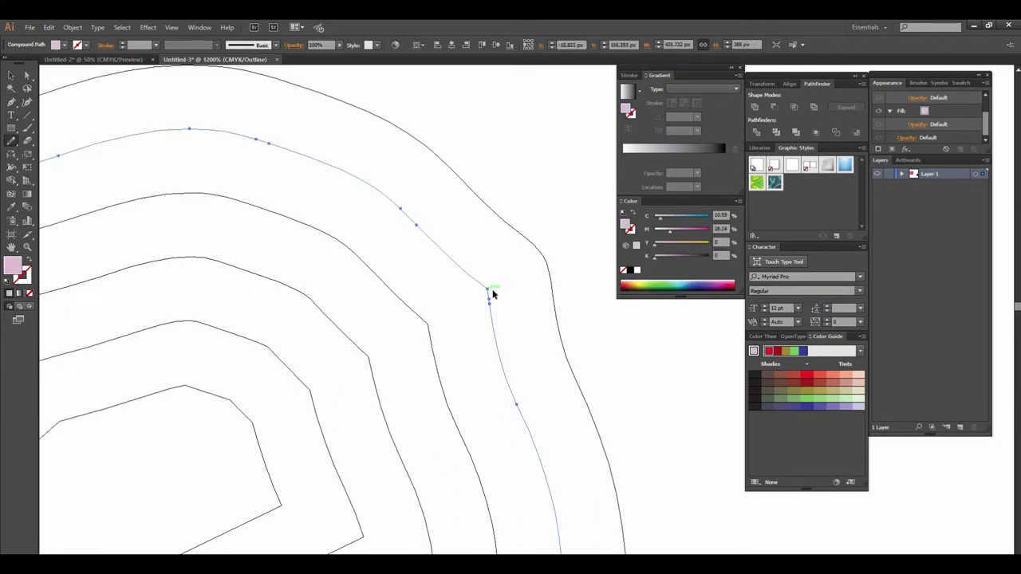
pyautogui.click(513, 302)
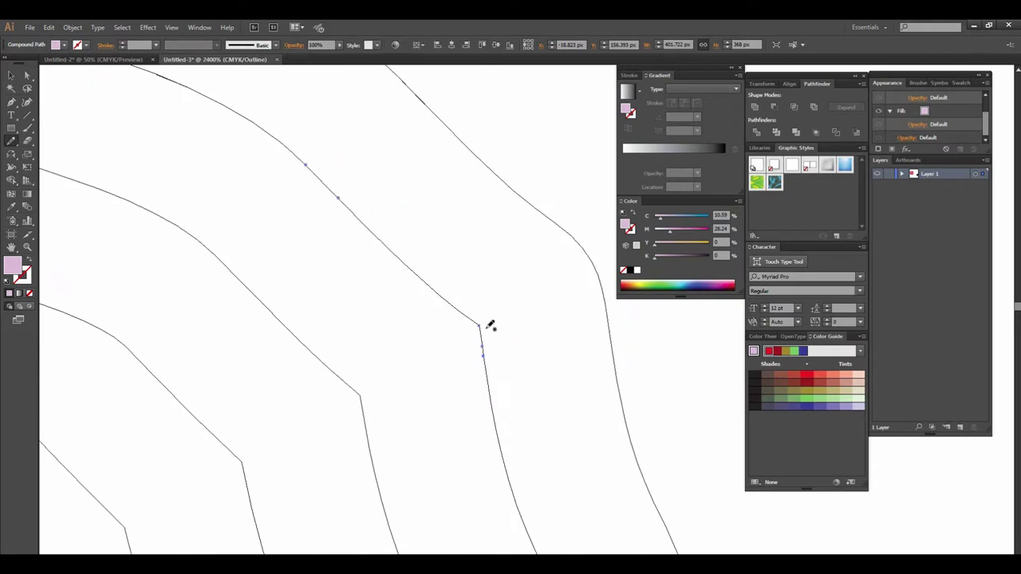
pyautogui.moveTo(487, 329); pyautogui.dragTo(475, 289)
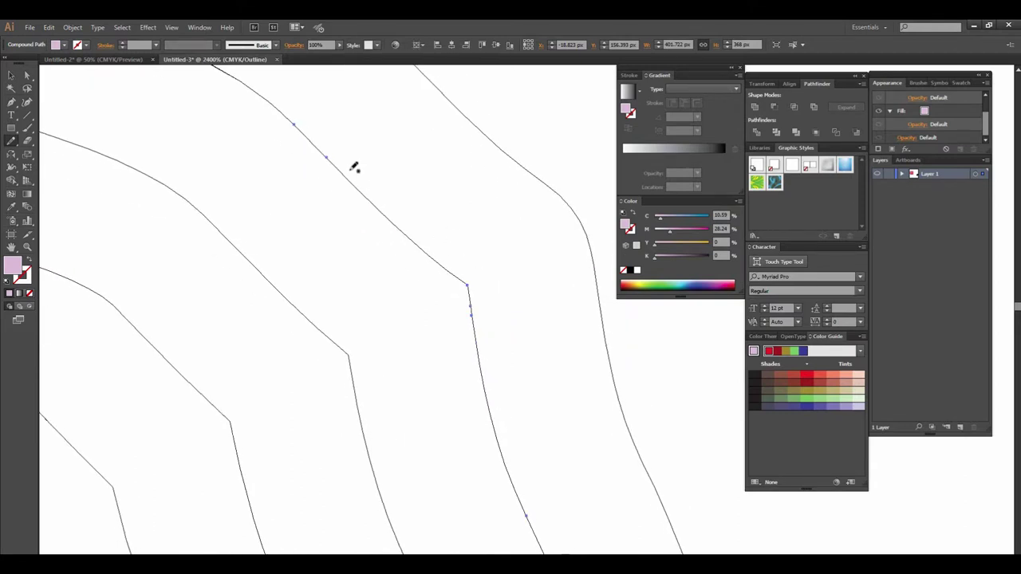
pyautogui.moveTo(327, 157); pyautogui.dragTo(471, 272)
# - Review the redrawn edge, then redraw the contour segment above the corner
pyautogui.keyDown('alt'); pyautogui.click(556, 331); pyautogui.keyUp('alt')
pyautogui.keyDown('alt'); pyautogui.click(414, 216); pyautogui.keyUp('alt')
pyautogui.keyDown('alt'); pyautogui.click(429, 234); pyautogui.keyUp('alt')
pyautogui.moveTo(529, 306); pyautogui.dragTo(487, 240)
pyautogui.scroll(-3, 487, 241)
pyautogui.hotkey('ctrl', '+')
pyautogui.scroll(-3, 519, 326)
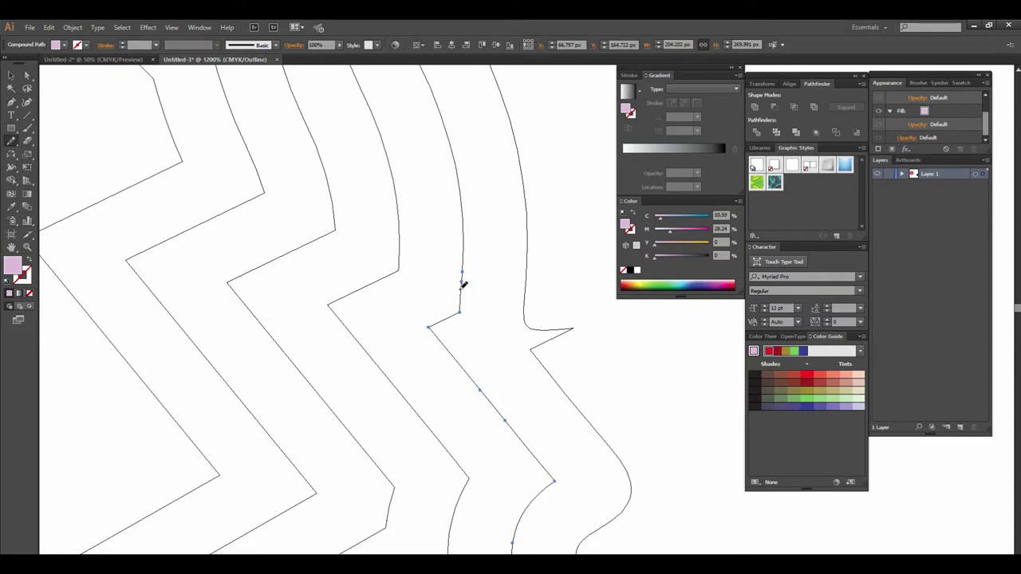
pyautogui.moveTo(433, 323); pyautogui.dragTo(431, 326)
# - Redraw further stretches of the contour edge into smooth curves
pyautogui.scroll(-2, 469, 255)
pyautogui.scroll(-2, 470, 255)
pyautogui.scroll(-1, 455, 247)
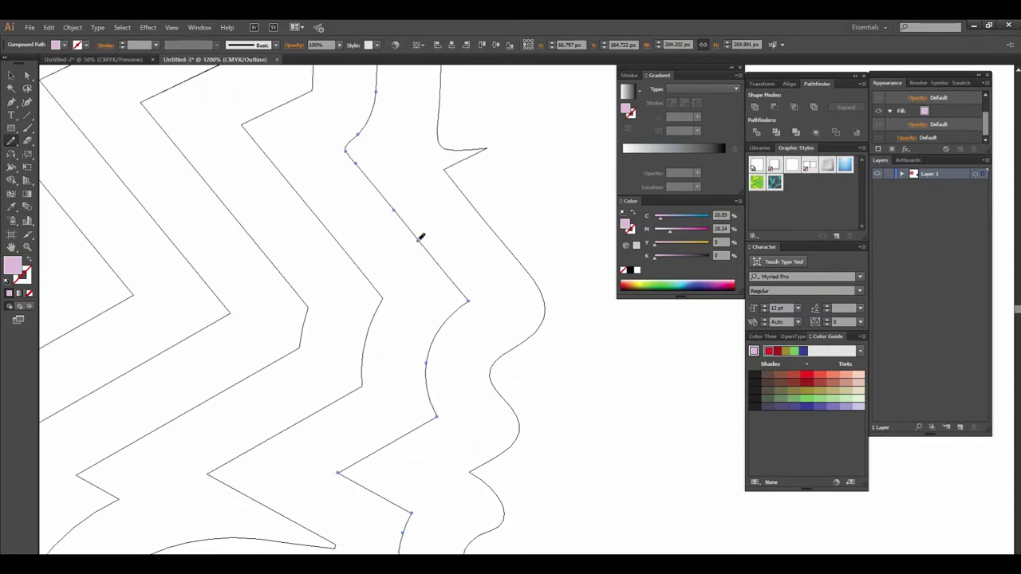
pyautogui.moveTo(420, 238); pyautogui.dragTo(436, 415)
pyautogui.scroll(-3, 468, 288)
pyautogui.moveTo(445, 284)
pyautogui.mouseDown()
pyautogui.moveTo(431, 367)
pyautogui.moveTo(414, 389)
pyautogui.moveTo(545, 200)
pyautogui.mouseUp()
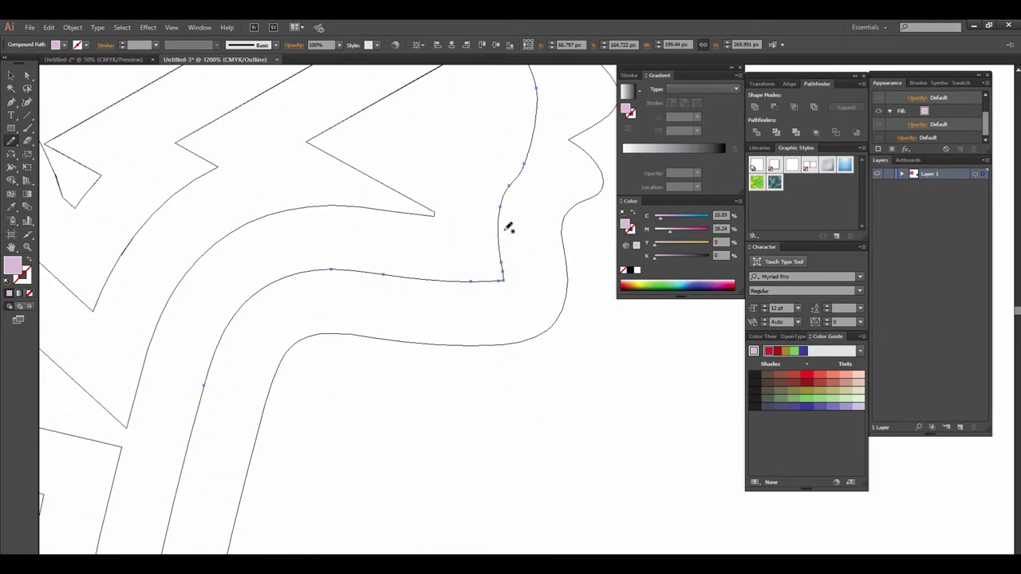
pyautogui.moveTo(511, 212)
pyautogui.mouseDown()
pyautogui.moveTo(523, 288)
pyautogui.moveTo(478, 279)
pyautogui.mouseUp()
# - Redraw the contour's left edge into a smooth curve toward the notch
pyautogui.moveTo(472, 337)
pyautogui.mouseDown()
pyautogui.moveTo(521, 316)
pyautogui.moveTo(450, 224)
pyautogui.mouseUp()
pyautogui.keyDown('alt'); pyautogui.scroll(-2, 497, 335); pyautogui.keyUp('alt')
pyautogui.moveTo(531, 305); pyautogui.dragTo(579, 286)
pyautogui.moveTo(481, 358); pyautogui.dragTo(523, 350)
pyautogui.moveTo(433, 337)
pyautogui.mouseDown()
pyautogui.moveTo(482, 356)
pyautogui.moveTo(456, 388)
pyautogui.moveTo(483, 326)
pyautogui.mouseUp()
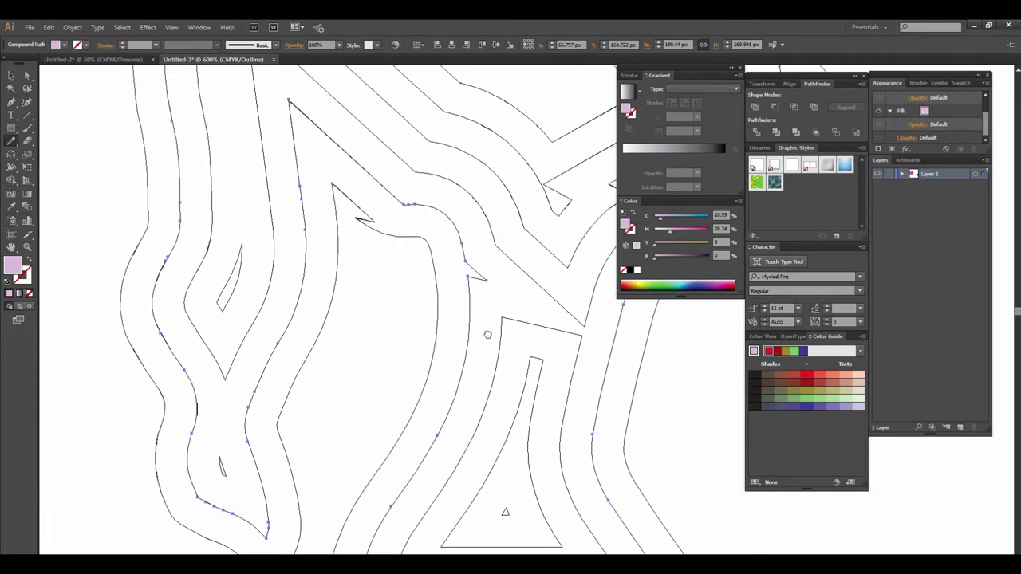
pyautogui.keyDown('alt'); pyautogui.scroll(1, 494, 255); pyautogui.keyUp('alt')
pyautogui.keyDown('alt'); pyautogui.scroll(1, 463, 276); pyautogui.keyUp('alt')
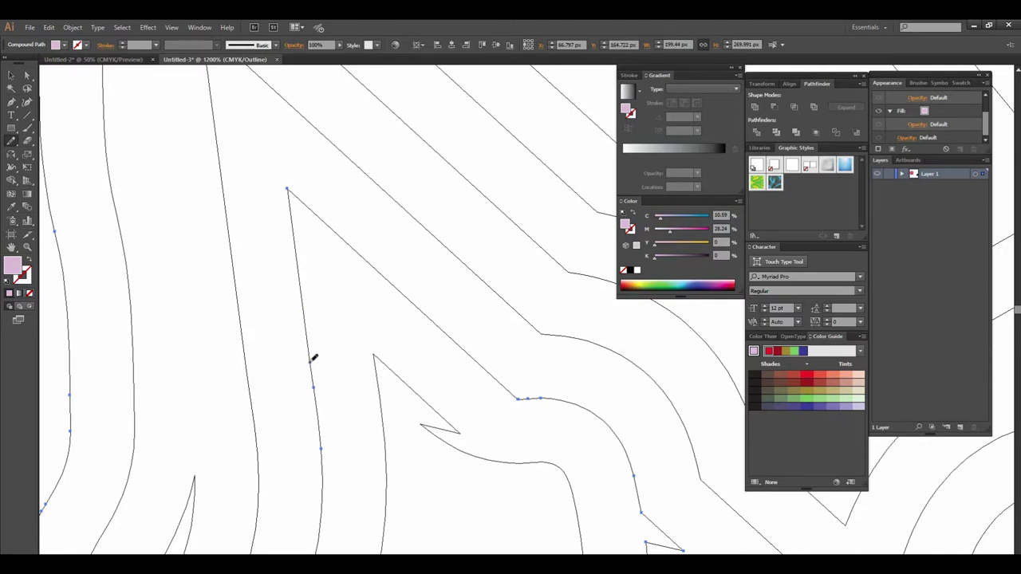
pyautogui.moveTo(311, 361)
pyautogui.mouseDown()
pyautogui.moveTo(353, 265)
pyautogui.moveTo(388, 272)
pyautogui.mouseUp()
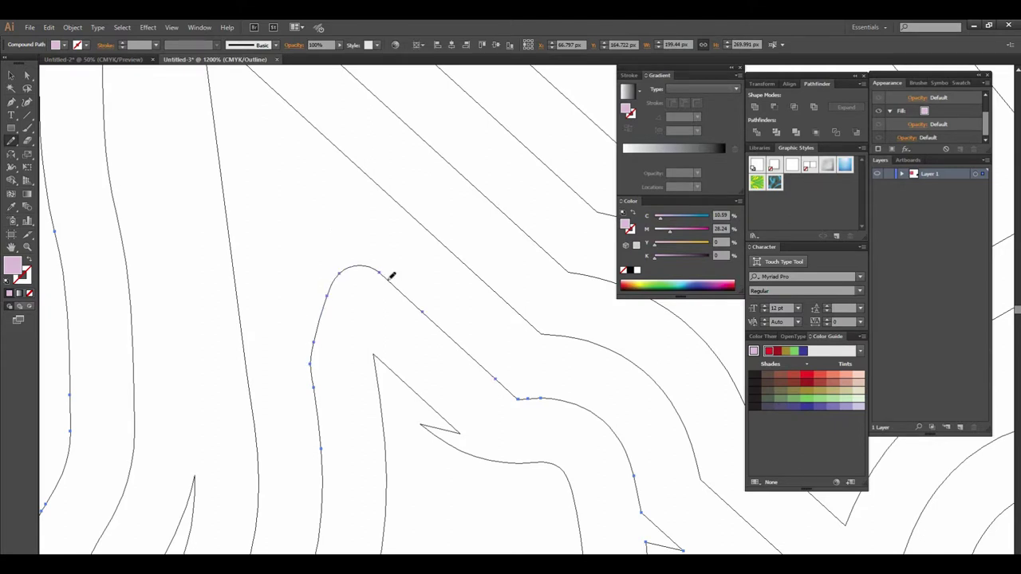
# - Round the bottom of the leaf-shaped path into a smooth curve
pyautogui.moveTo(438, 355)
pyautogui.mouseDown()
pyautogui.moveTo(407, 337)
pyautogui.moveTo(439, 262)
pyautogui.mouseUp()
pyautogui.moveTo(437, 313)
pyautogui.mouseDown()
pyautogui.moveTo(405, 337)
pyautogui.moveTo(372, 330)
pyautogui.moveTo(378, 208)
pyautogui.mouseUp()
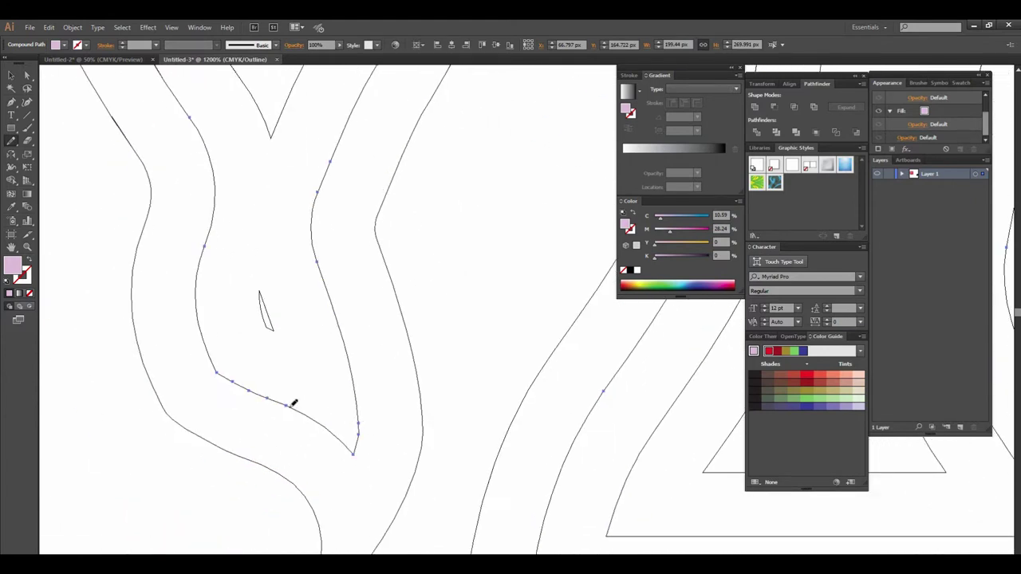
pyautogui.moveTo(287, 404); pyautogui.dragTo(358, 425)
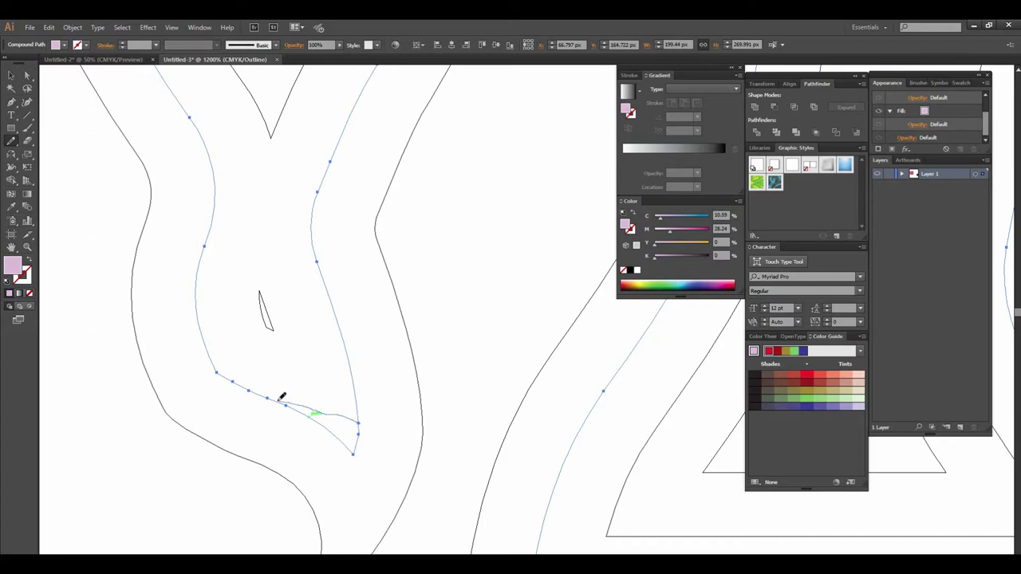
pyautogui.moveTo(289, 401); pyautogui.dragTo(358, 422)
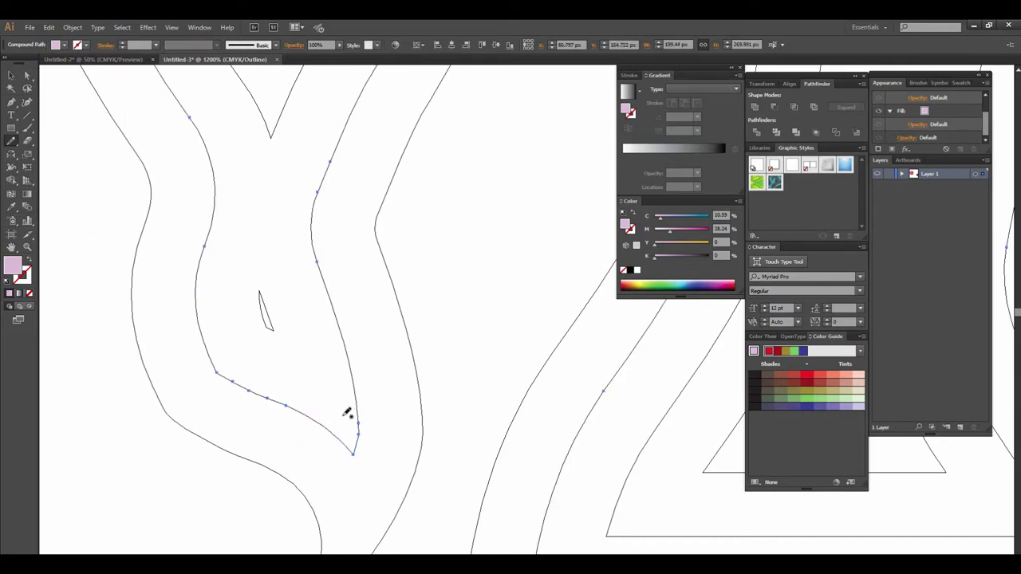
pyautogui.moveTo(290, 401)
pyautogui.mouseDown()
pyautogui.moveTo(345, 403)
pyautogui.moveTo(361, 424)
pyautogui.moveTo(304, 404)
pyautogui.mouseUp()
pyautogui.scroll(-3, 377, 437)
# - Select the leaf-shaped path and round off its pointed bottom tip
pyautogui.keyDown('ctrl'); pyautogui.click(401, 375); pyautogui.keyUp('ctrl')
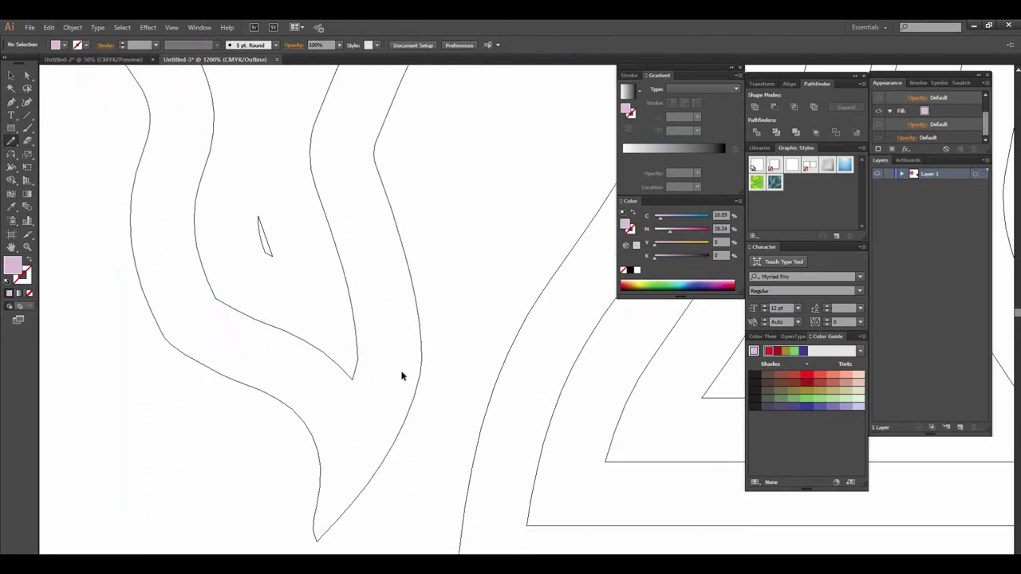
pyautogui.click(465, 335)
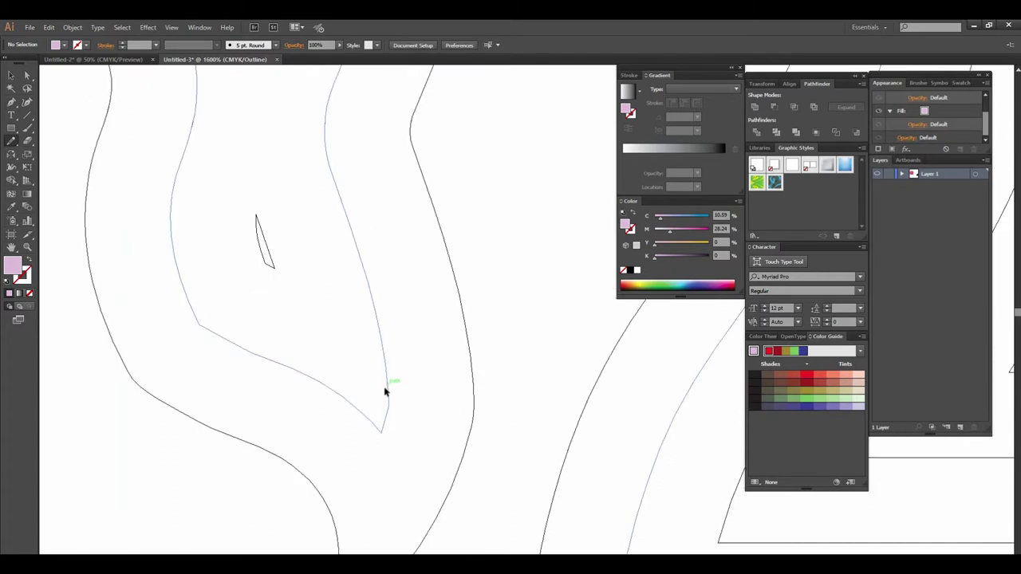
pyautogui.keyDown('ctrl'); pyautogui.click(391, 392); pyautogui.keyUp('ctrl')
pyautogui.hotkey('ctrl', '=')
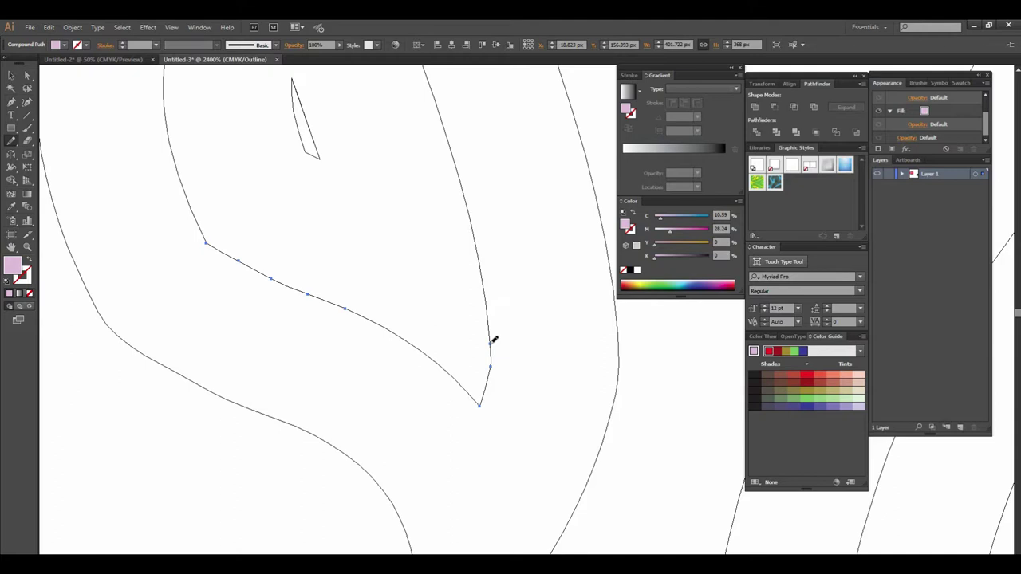
pyautogui.moveTo(490, 342)
pyautogui.mouseDown()
pyautogui.moveTo(513, 399)
pyautogui.moveTo(480, 406)
pyautogui.mouseUp()
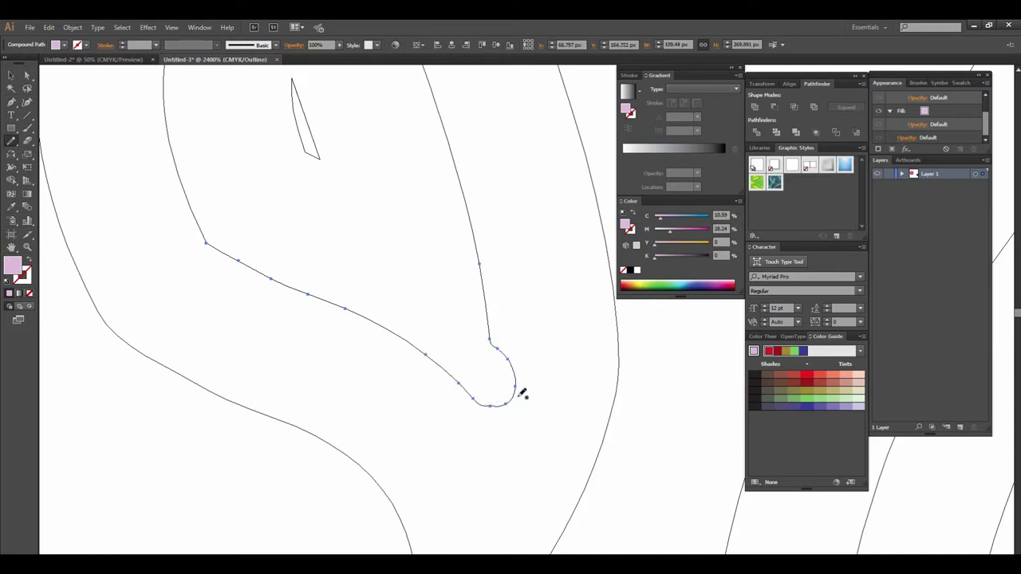
# - Move to the upper contour and select that path for reshaping
pyautogui.keyDown('alt'); pyautogui.click(540, 304); pyautogui.keyUp('alt')
pyautogui.moveTo(539, 304)
pyautogui.mouseDown()
pyautogui.moveTo(489, 388)
pyautogui.moveTo(531, 273)
pyautogui.moveTo(540, 376)
pyautogui.moveTo(496, 390)
pyautogui.moveTo(458, 370)
pyautogui.moveTo(426, 372)
pyautogui.moveTo(454, 402)
pyautogui.moveTo(497, 326)
pyautogui.moveTo(493, 347)
pyautogui.mouseUp()
pyautogui.click(493, 347)
pyautogui.moveTo(371, 323); pyautogui.dragTo(470, 269)
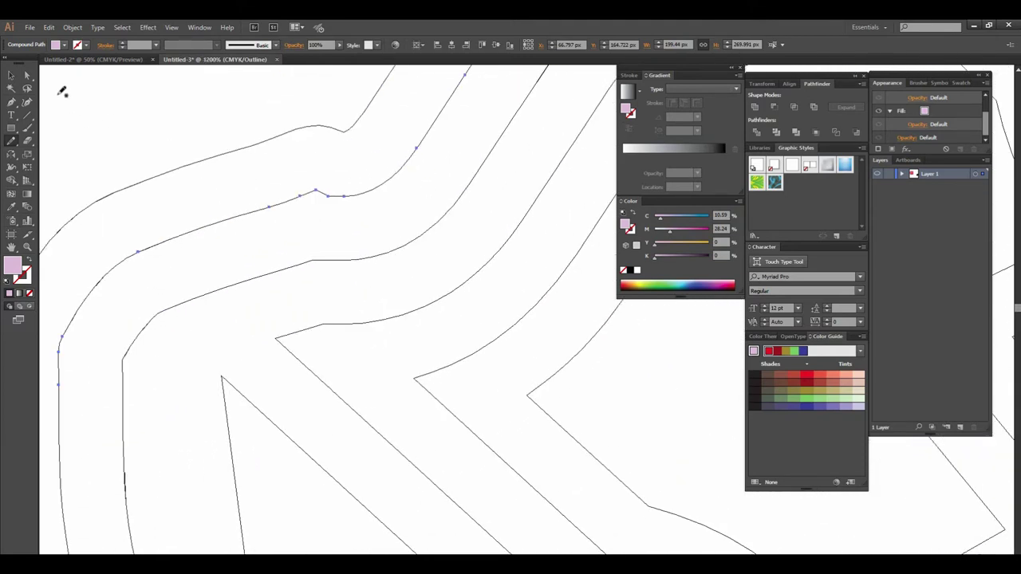
pyautogui.click(331, 260)
# - Smooth the edge and top corner of an inner head contour
pyautogui.scroll(-1, 399, 266)
pyautogui.hscroll(-2, 399, 257)
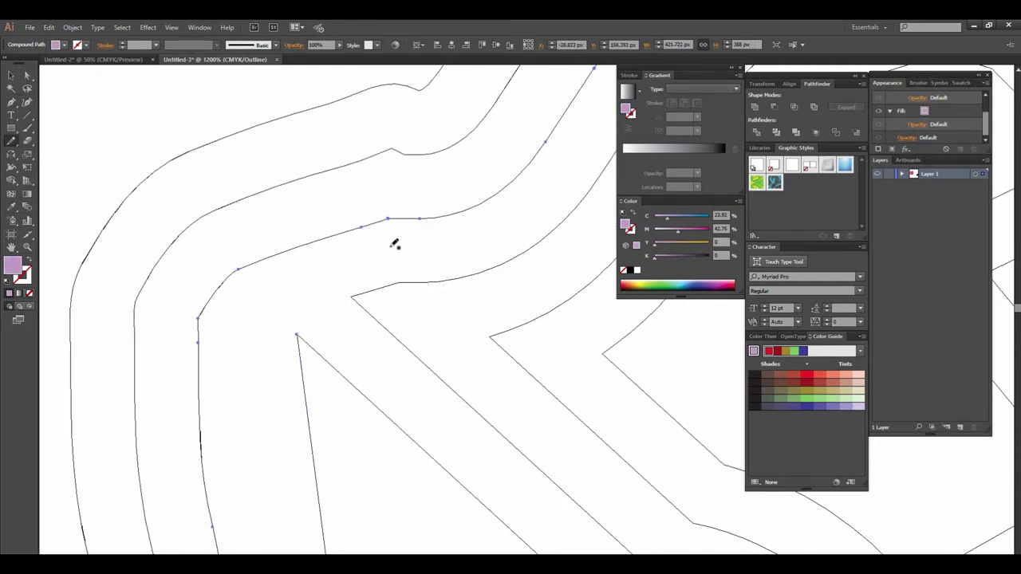
pyautogui.click(424, 227)
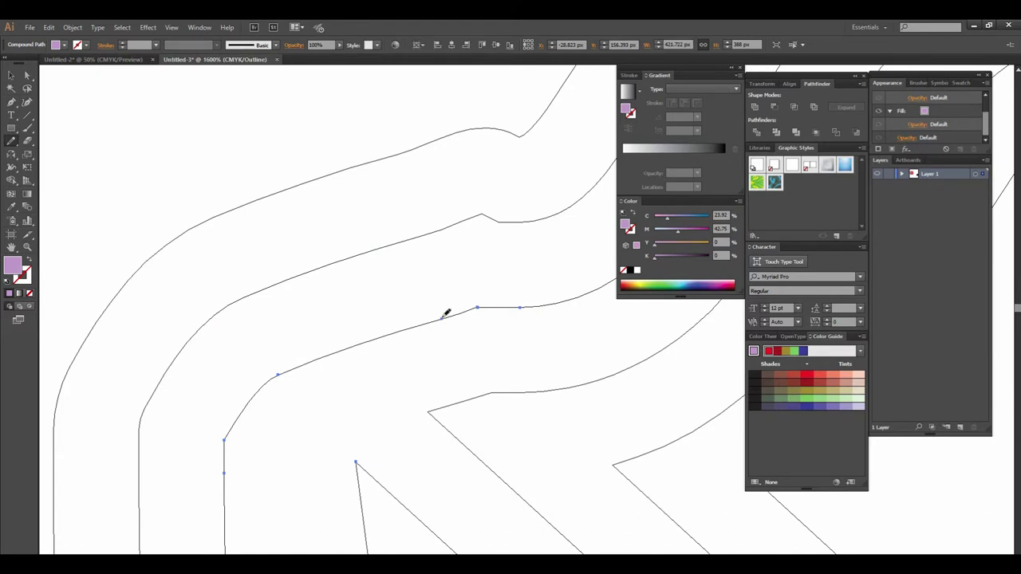
pyautogui.moveTo(443, 317); pyautogui.dragTo(478, 303)
pyautogui.scroll(-5, 405, 380)
pyautogui.moveTo(214, 168); pyautogui.dragTo(189, 230)
pyautogui.scroll(-10, 324, 353)
pyautogui.scroll(-5, 325, 351)
pyautogui.scroll(-5, 308, 296)
pyautogui.scroll(-5, 362, 362)
pyautogui.scroll(-3, 412, 382)
pyautogui.scroll(-5, 550, 372)
pyautogui.scroll(3, 500, 363)
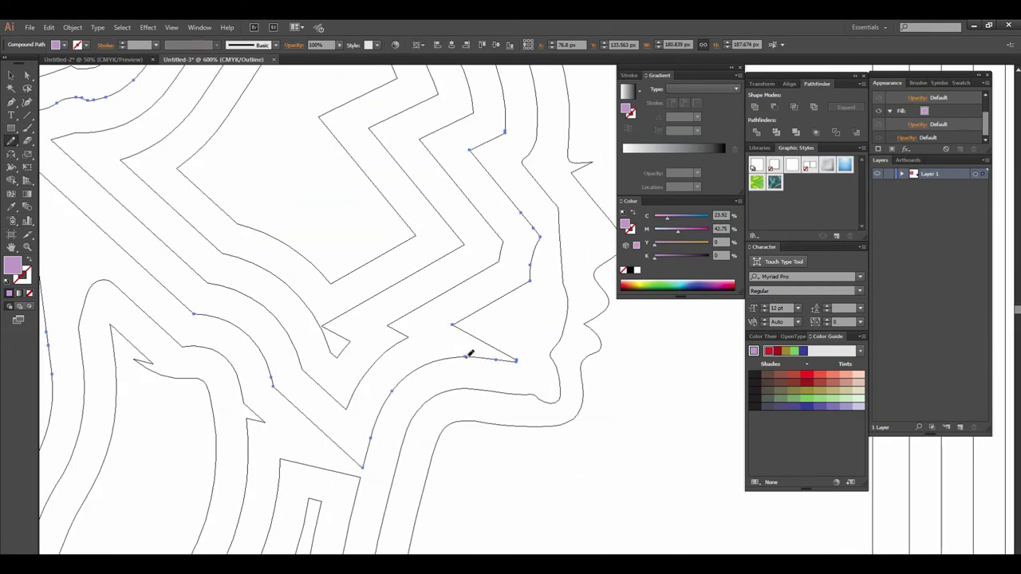
pyautogui.scroll(2, 463, 347)
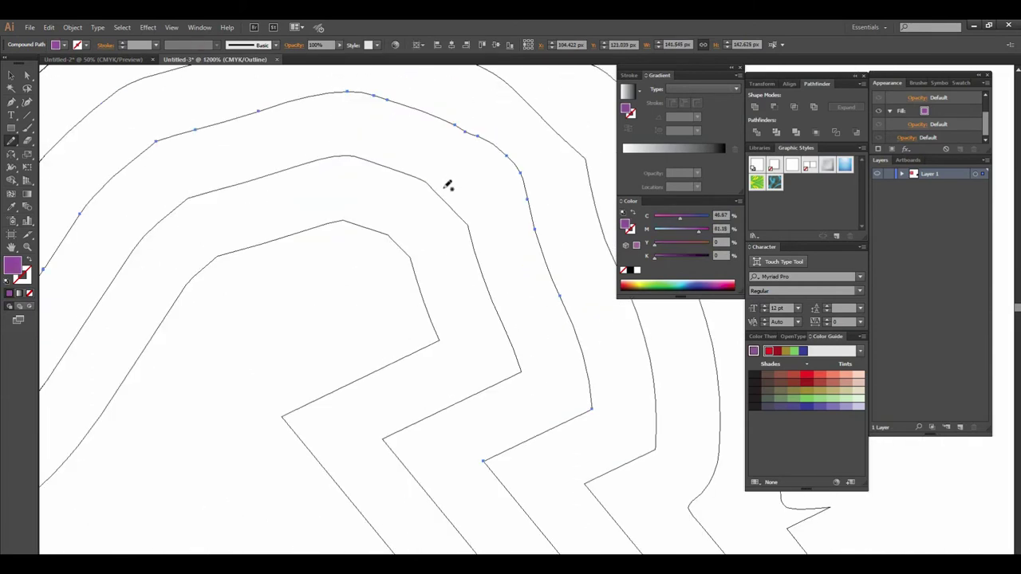
pyautogui.moveTo(447, 185); pyautogui.dragTo(447, 205)
pyautogui.keyDown('ctrl'); pyautogui.click(437, 188); pyautogui.keyUp('ctrl')
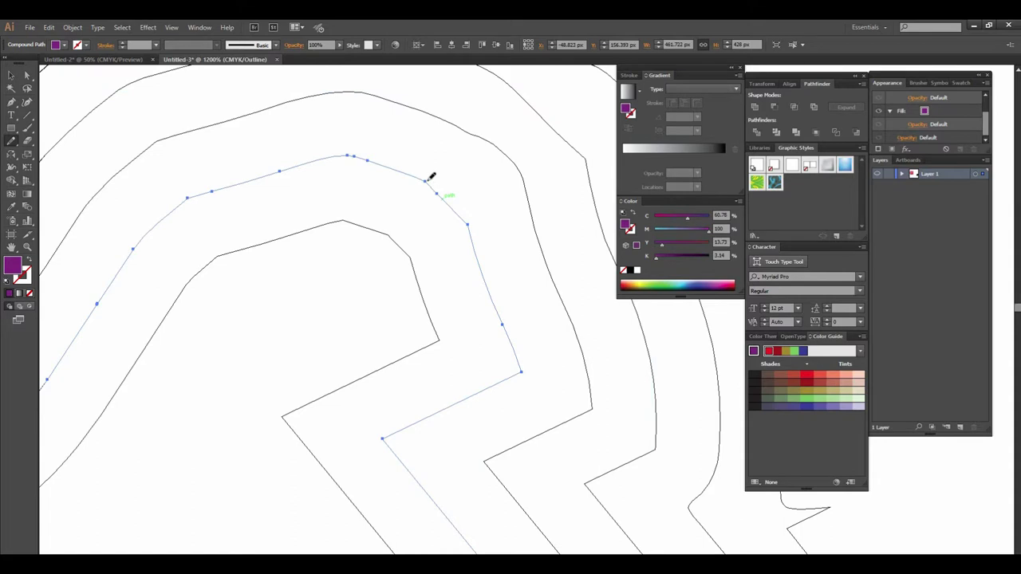
pyautogui.moveTo(449, 194); pyautogui.dragTo(468, 216)
pyautogui.scroll(-1, 482, 207)
pyautogui.scroll(-2, 502, 227)
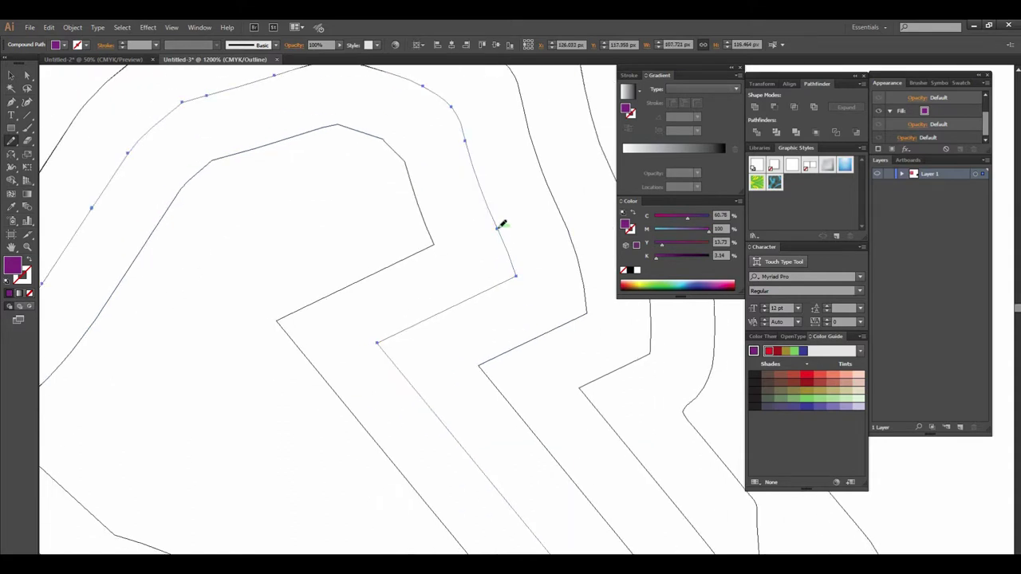
pyautogui.moveTo(518, 275); pyautogui.dragTo(522, 299)
# - Smooth further stretches of the nested inner contours around the head
pyautogui.hotkey('ctrl', '-')
pyautogui.scroll(-2, 518, 311)
pyautogui.scroll(-2, 511, 275)
pyautogui.scroll(-1, 534, 311)
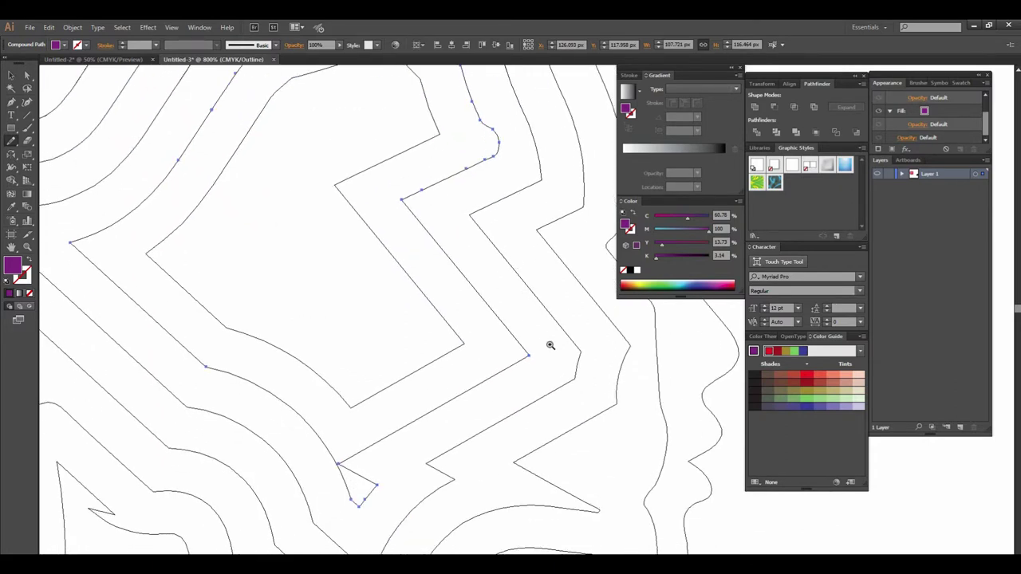
pyautogui.hotkey('ctrl', '-')
pyautogui.hscroll(-1, 527, 371)
pyautogui.click(514, 375)
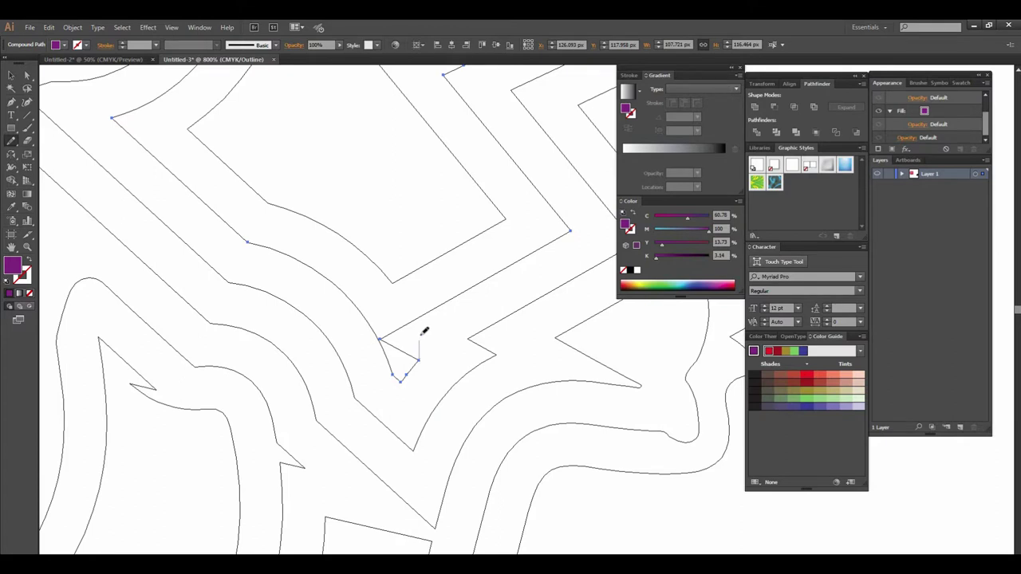
pyautogui.moveTo(432, 305); pyautogui.dragTo(442, 316)
pyautogui.scroll(3, 515, 296)
pyautogui.hscroll(-3, 455, 335)
pyautogui.scroll(3, 430, 324)
pyautogui.hscroll(1, 408, 280)
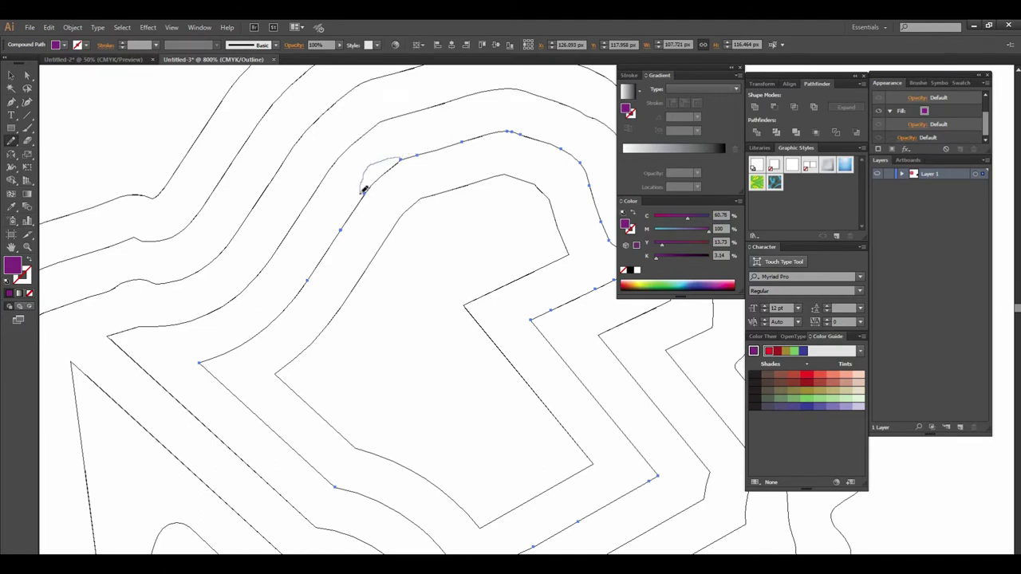
pyautogui.moveTo(366, 196); pyautogui.dragTo(367, 197)
pyautogui.moveTo(471, 223); pyautogui.dragTo(237, 178)
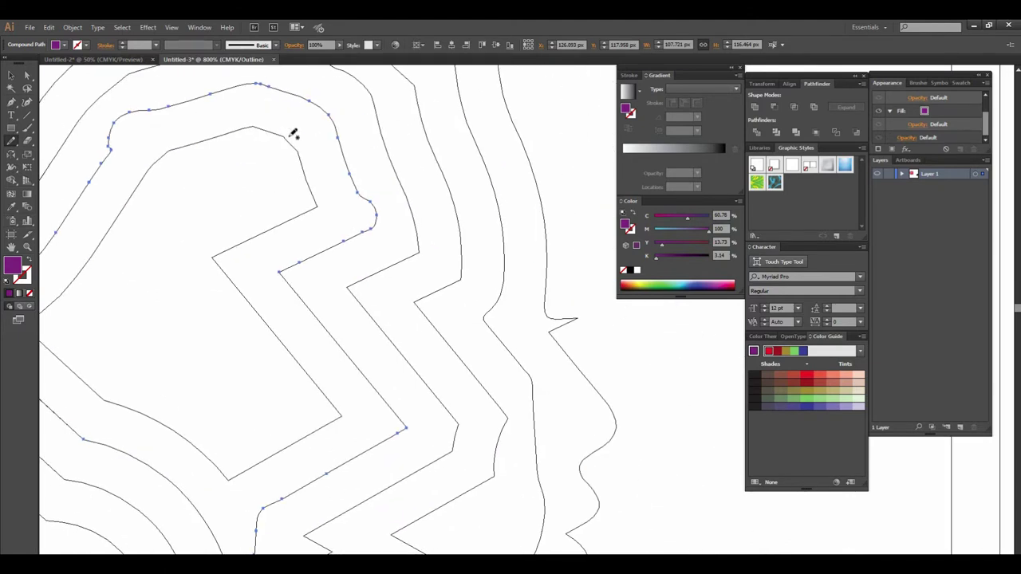
pyautogui.moveTo(345, 283); pyautogui.dragTo(391, 300)
pyautogui.scroll(-1, 392, 301)
pyautogui.moveTo(474, 341)
pyautogui.mouseDown()
pyautogui.moveTo(492, 338)
pyautogui.moveTo(484, 295)
pyautogui.moveTo(520, 278)
pyautogui.moveTo(479, 285)
pyautogui.mouseUp()
pyautogui.scroll(1, 484, 295)
# - Redraw the innermost contour's right and left corners as rounded curves
pyautogui.click(470, 187)
pyautogui.scroll(1, 517, 237)
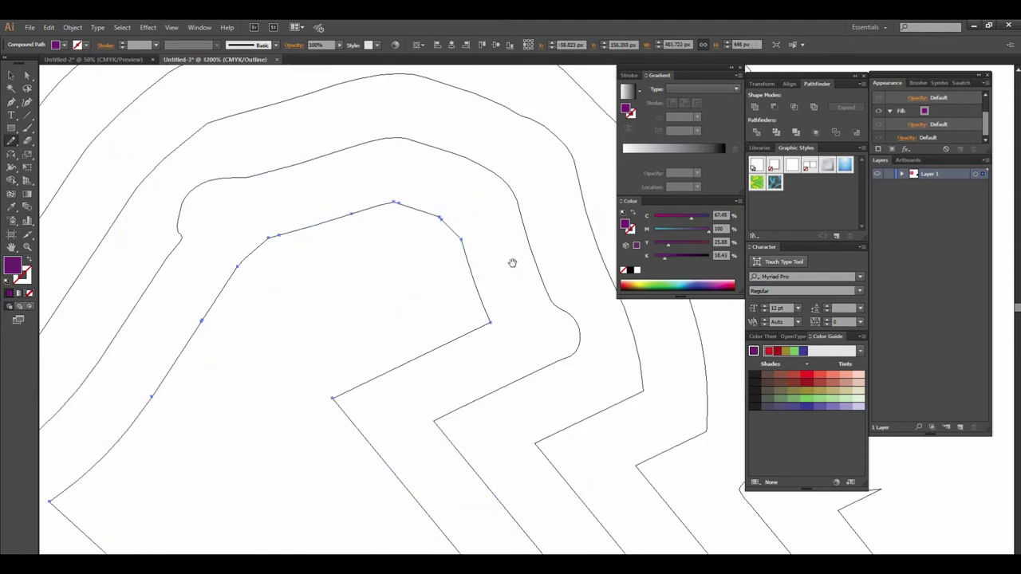
pyautogui.click(452, 222)
pyautogui.moveTo(464, 237); pyautogui.dragTo(333, 398)
pyautogui.scroll(-1, 452, 401)
pyautogui.moveTo(529, 324)
pyautogui.mouseDown()
pyautogui.moveTo(535, 353)
pyautogui.moveTo(527, 347)
pyautogui.moveTo(437, 461)
pyautogui.mouseUp()
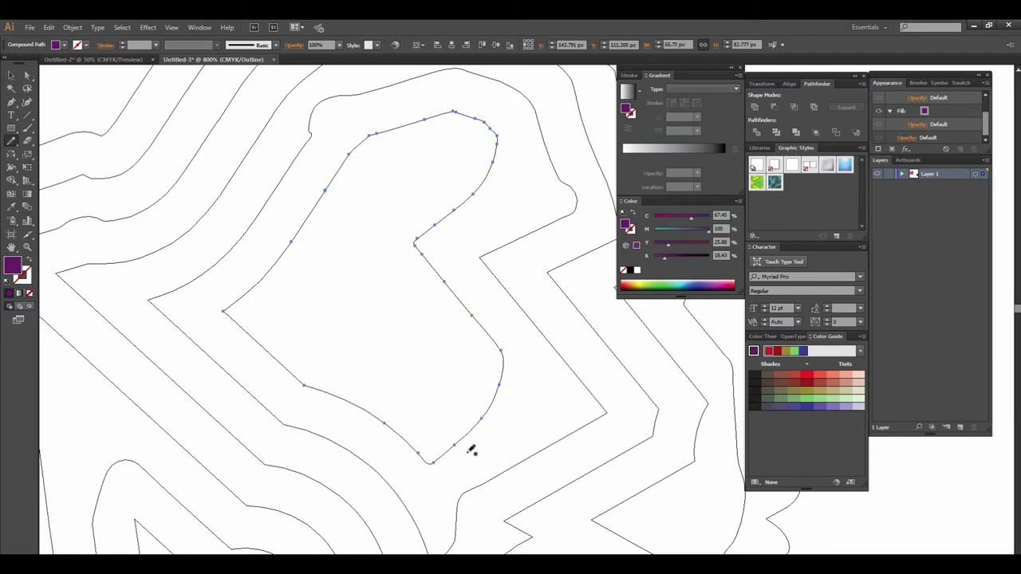
pyautogui.moveTo(348, 274); pyautogui.dragTo(423, 283)
pyautogui.moveTo(366, 251); pyautogui.dragTo(357, 315)
pyautogui.moveTo(382, 391); pyautogui.dragTo(379, 392)
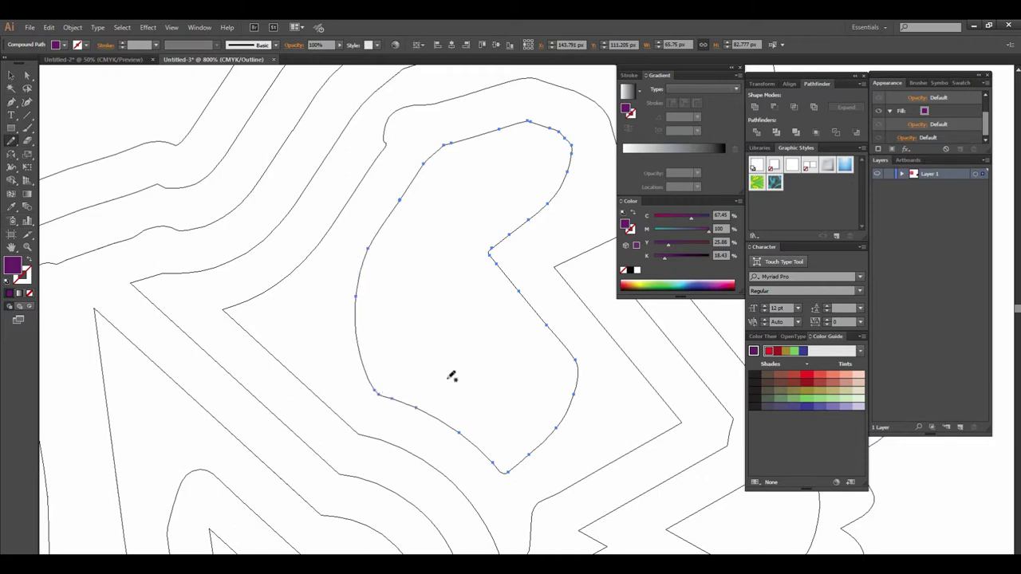
pyautogui.scroll(-3, 558, 326)
pyautogui.scroll(-2, 572, 324)
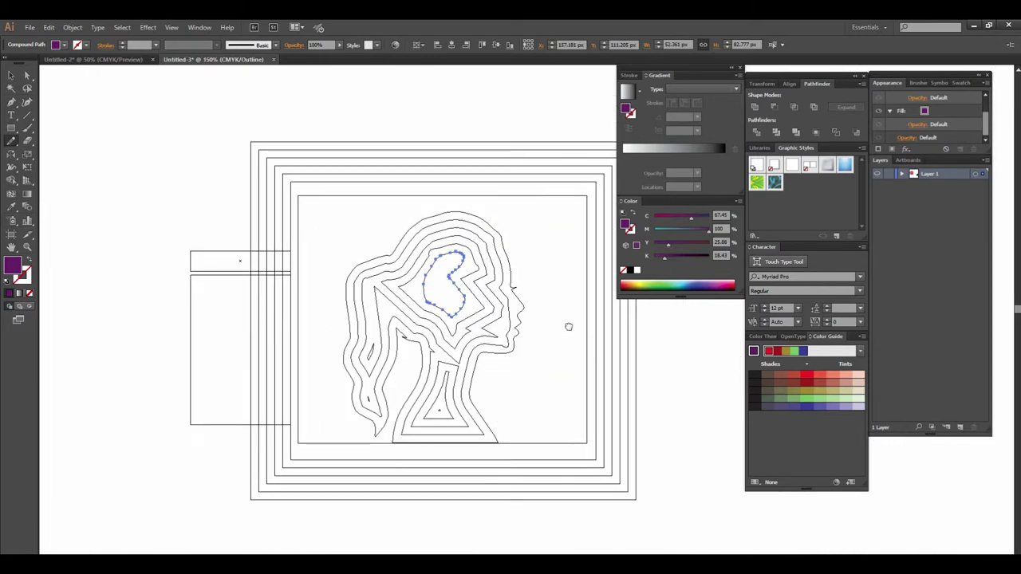
# - Deselect the reshaped path and return the view to full-colour Preview with Ctrl+Y
pyautogui.scroll(-1, 567, 323)
pyautogui.click(10, 78)
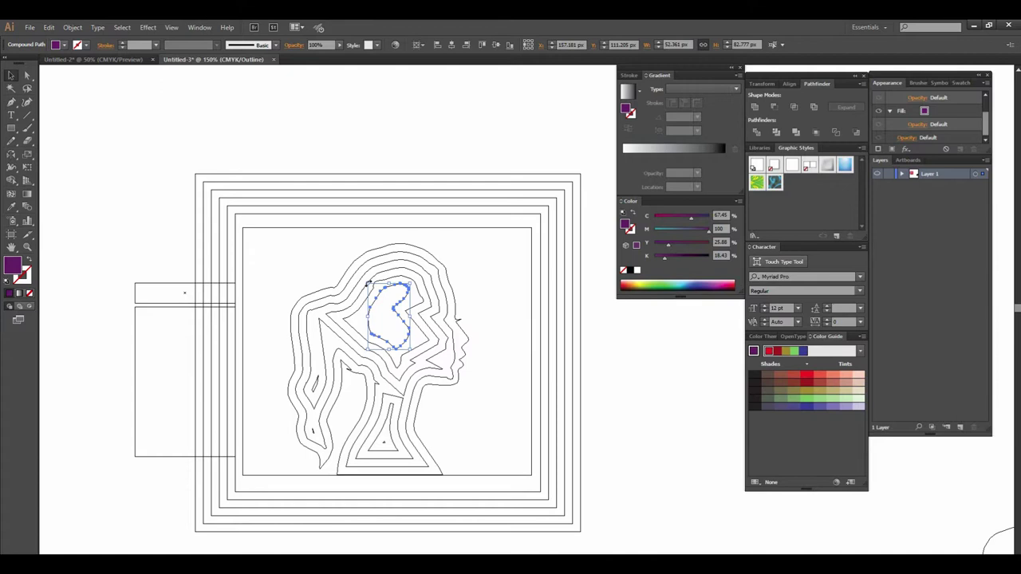
pyautogui.click(588, 392)
pyautogui.scroll(1, 543, 316)
pyautogui.moveTo(493, 308); pyautogui.dragTo(550, 309)
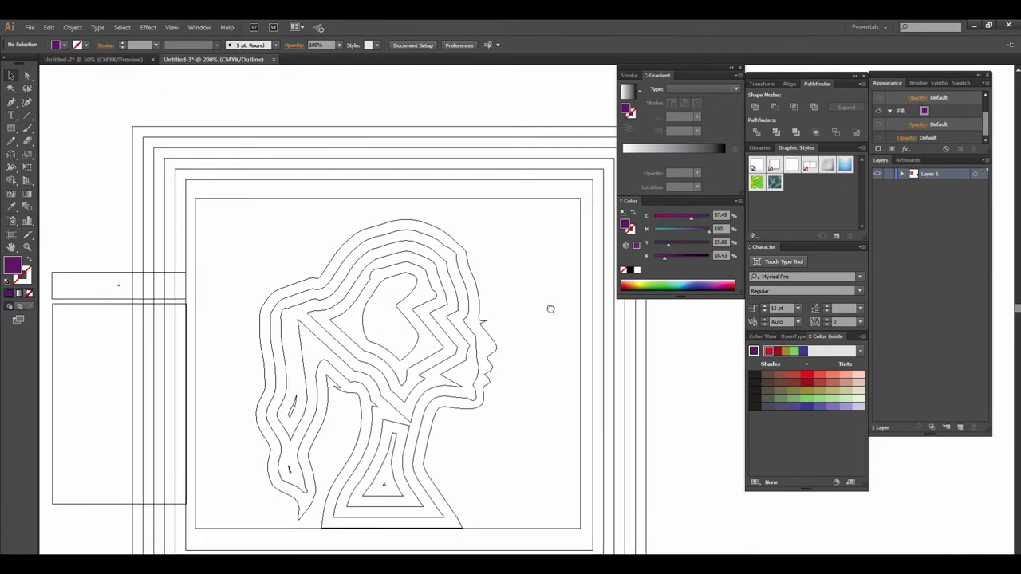
pyautogui.hotkey('ctrl', 'y')
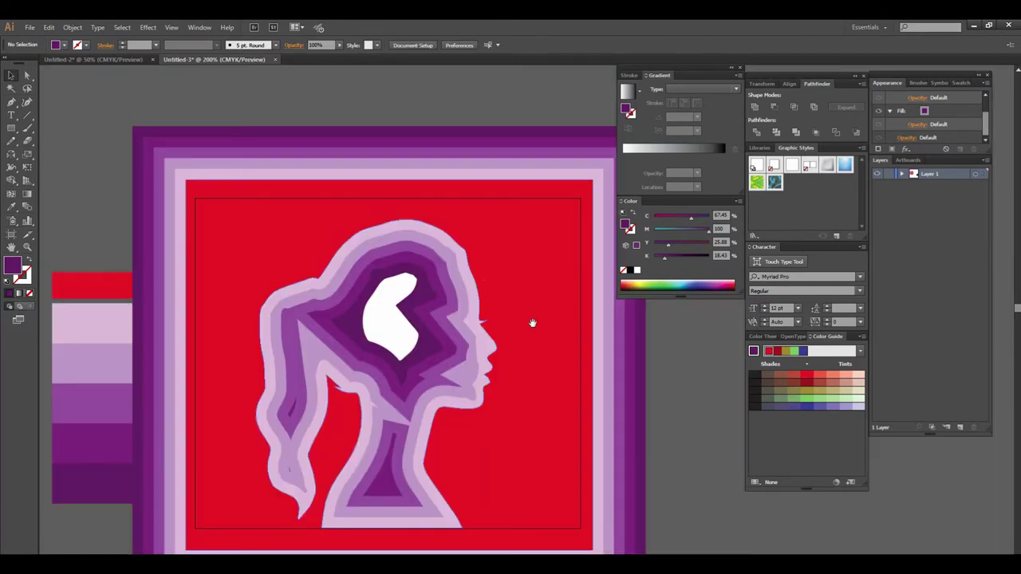
# - Zoom out to view the whole framed silhouette and marquee-select it
pyautogui.scroll(-2, 514, 309)
pyautogui.scroll(1, 514, 310)
pyautogui.scroll(1, 512, 308)
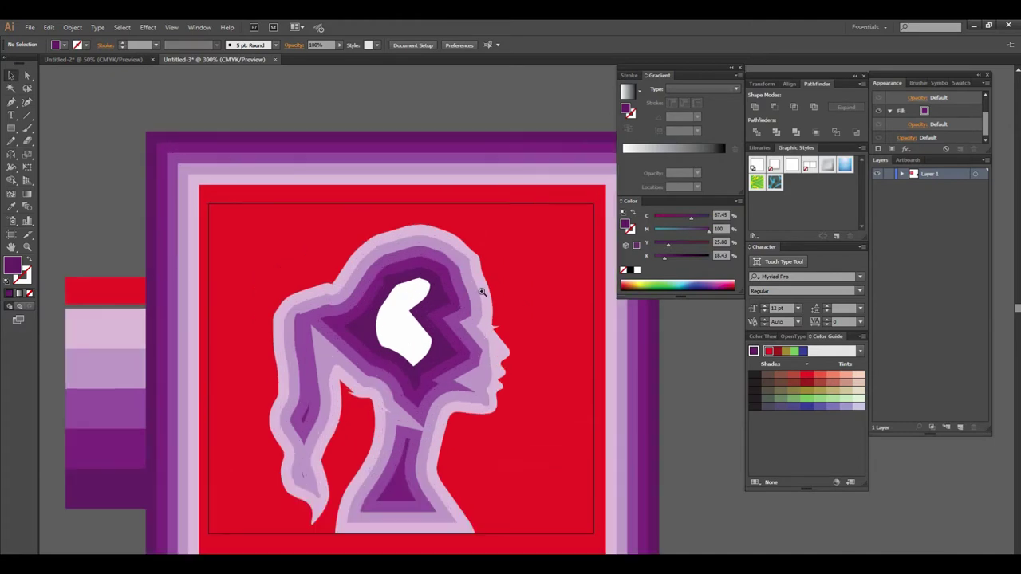
pyautogui.scroll(1, 494, 297)
pyautogui.scroll(1, 489, 303)
pyautogui.scroll(-2, 567, 346)
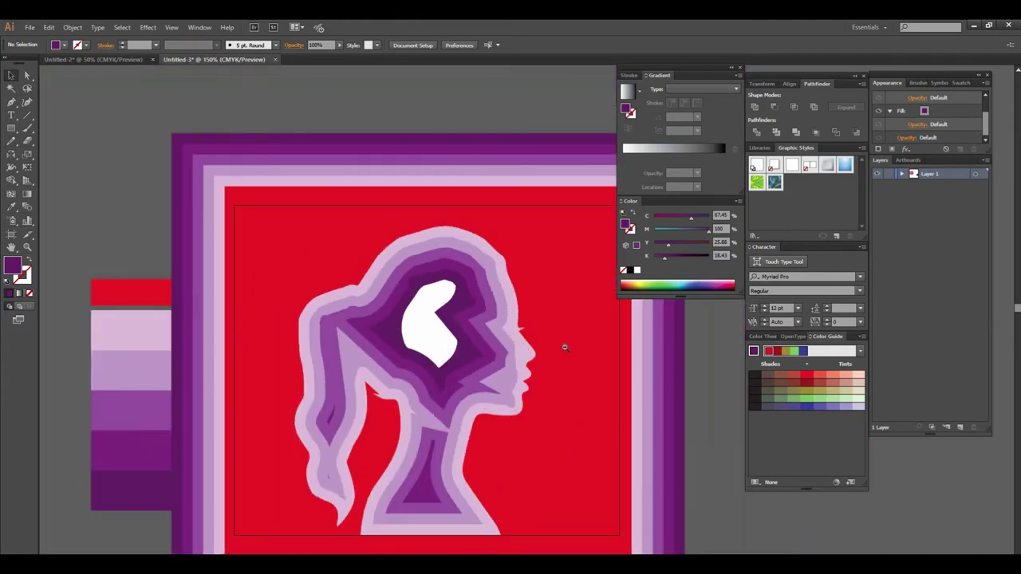
pyautogui.scroll(-1, 529, 316)
pyautogui.scroll(-1, 498, 317)
pyautogui.scroll(1, 498, 317)
pyautogui.scroll(1, 499, 317)
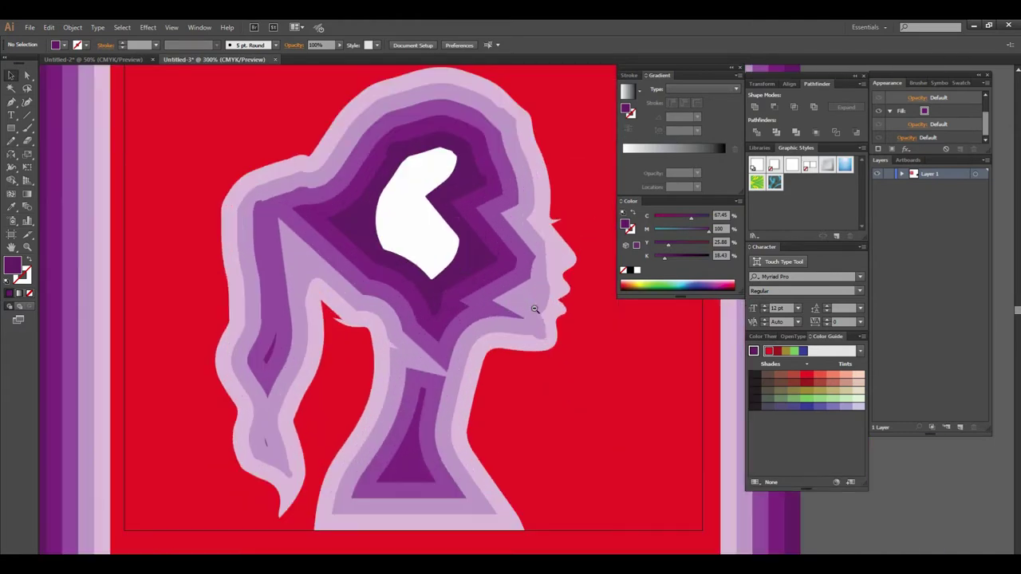
pyautogui.scroll(-2, 536, 311)
pyautogui.scroll(-1, 499, 325)
pyautogui.scroll(1, 478, 319)
pyautogui.scroll(-1, 470, 331)
pyautogui.scroll(-1, 470, 338)
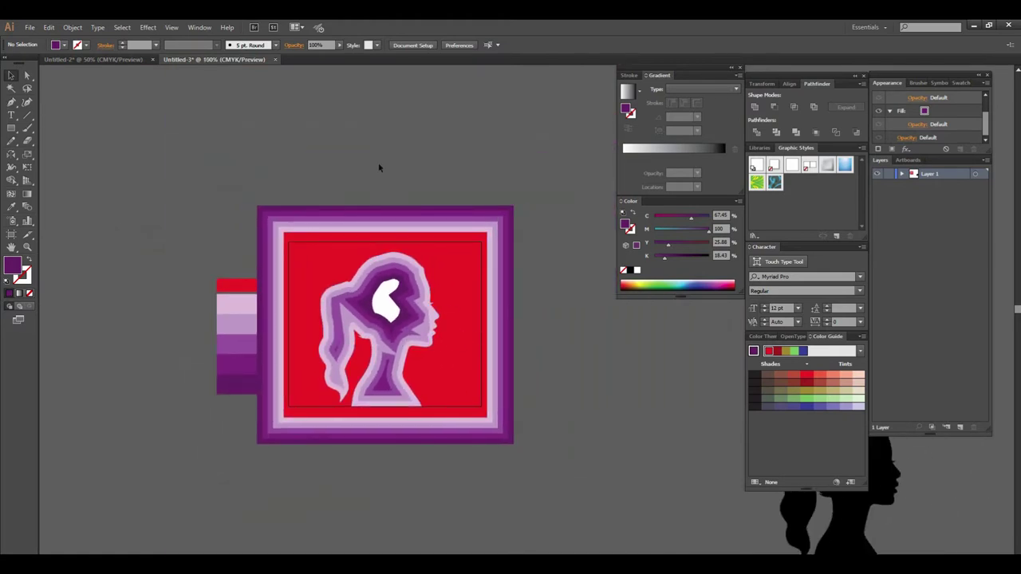
pyautogui.moveTo(564, 481); pyautogui.dragTo(363, 112)
# - Select all artwork and apply Film Grain with Grain 2, Highlight Area 0, Intensity 10
pyautogui.moveTo(577, 483); pyautogui.dragTo(461, 169)
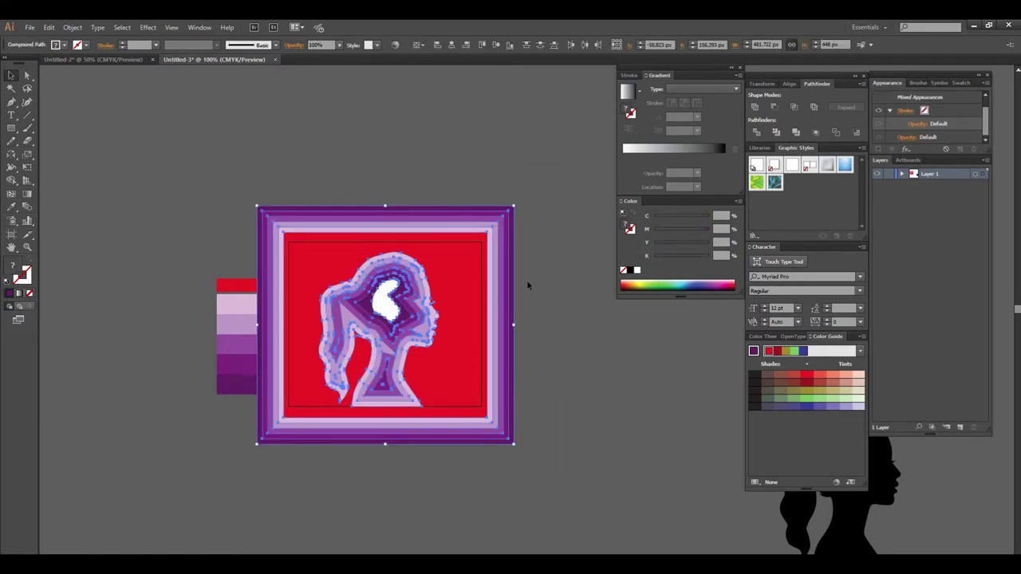
pyautogui.moveTo(549, 308); pyautogui.dragTo(471, 304)
pyautogui.click(470, 303)
pyautogui.hotkey('ctrl', '=')
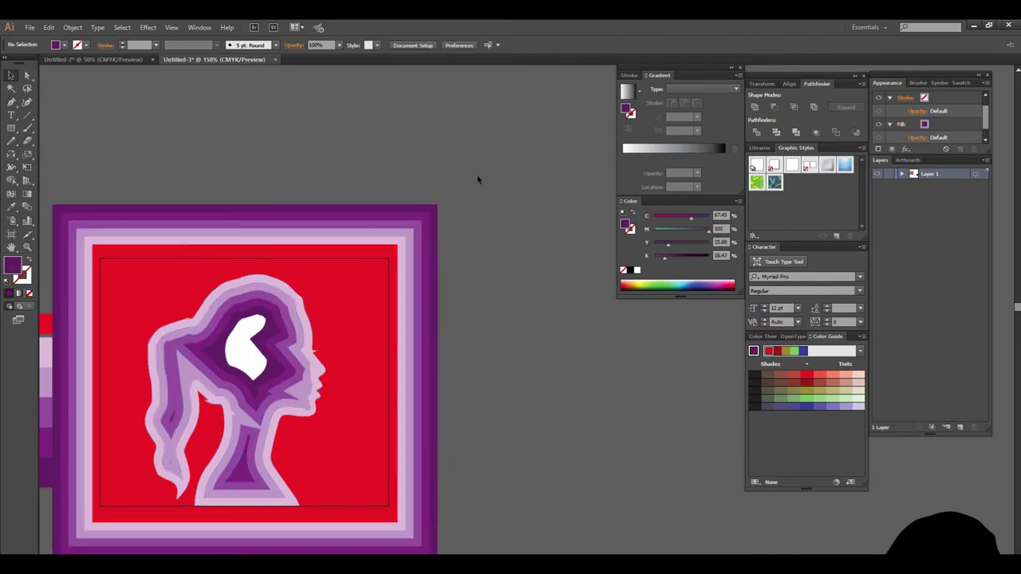
pyautogui.moveTo(376, 477); pyautogui.dragTo(376, 493)
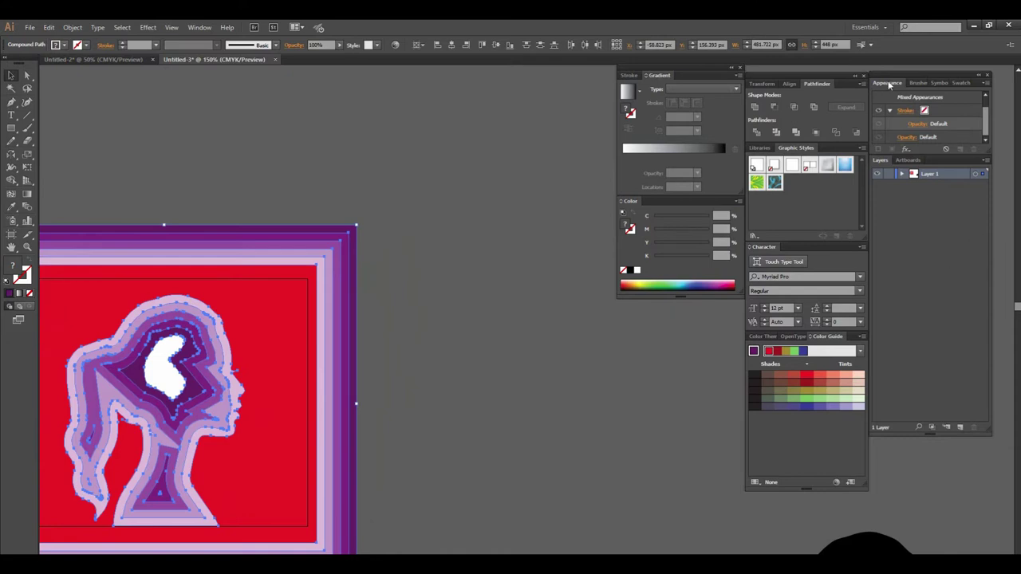
pyautogui.click(199, 27)
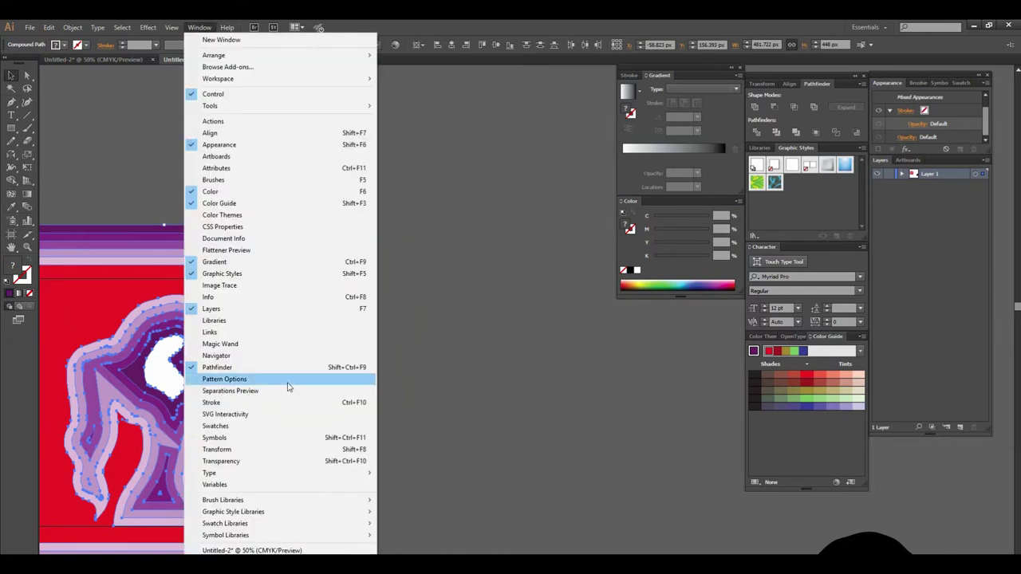
pyautogui.click(889, 82)
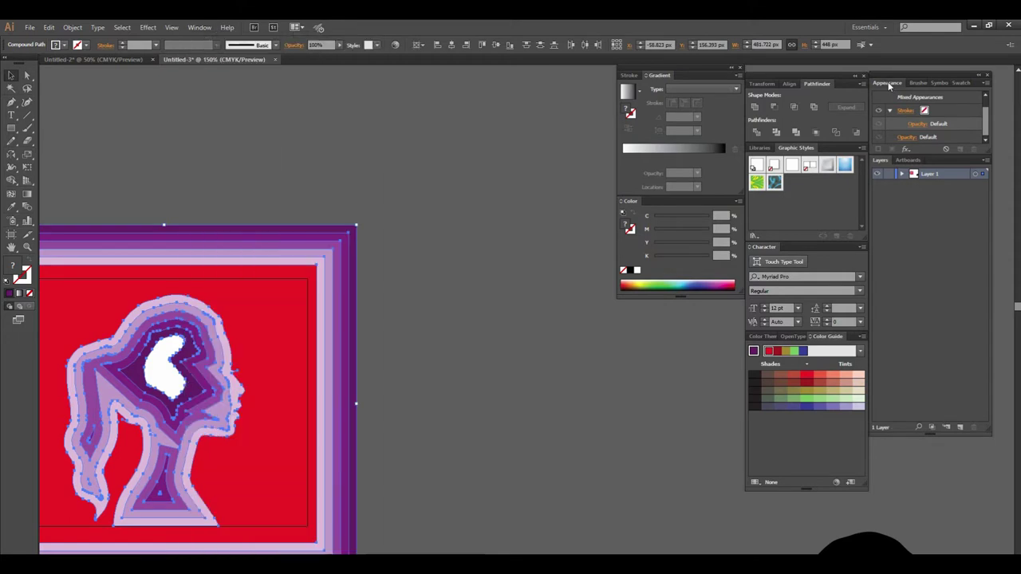
pyautogui.click(905, 150)
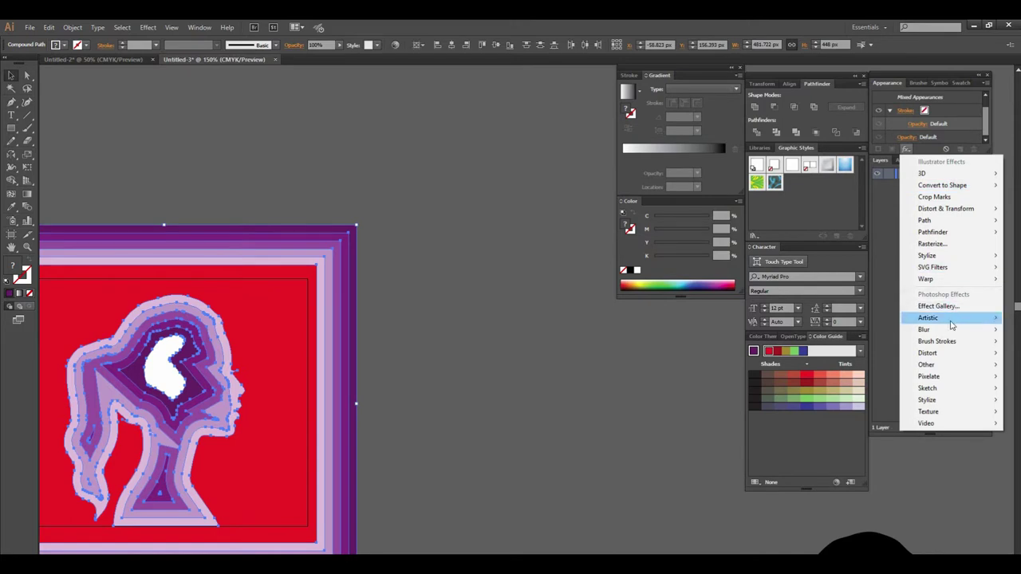
pyautogui.moveTo(949, 318)
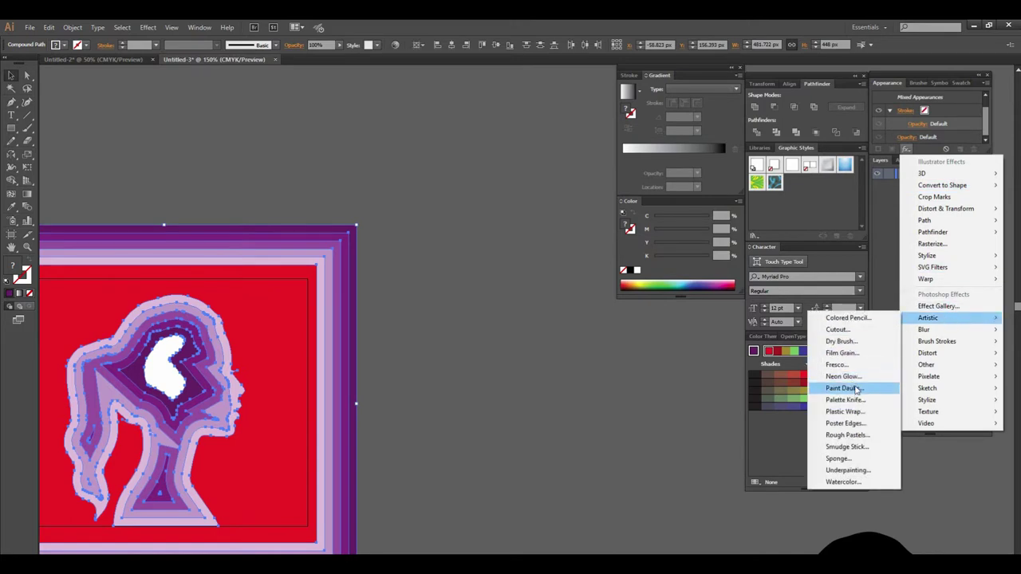
pyautogui.click(858, 357)
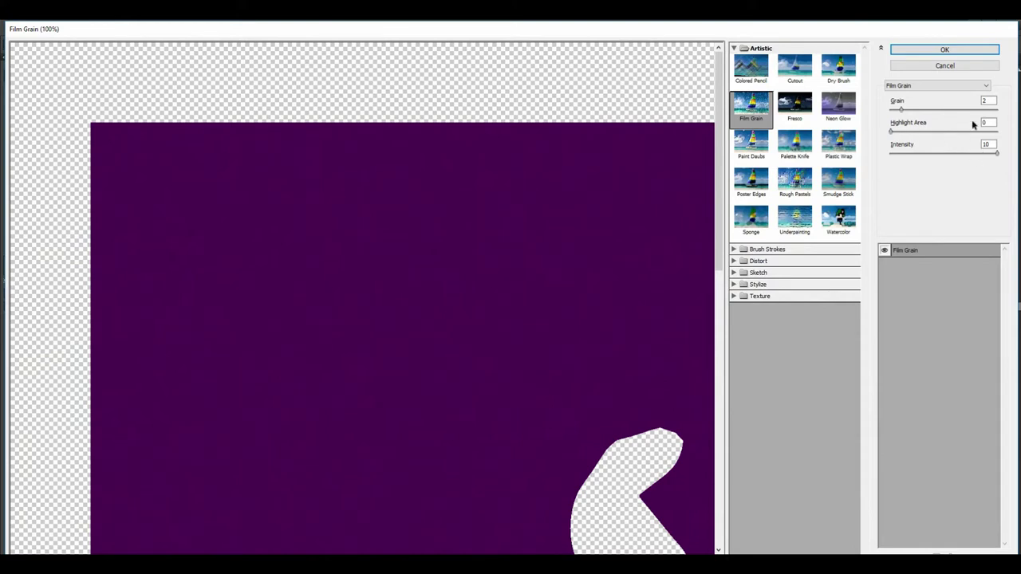
pyautogui.click(944, 50)
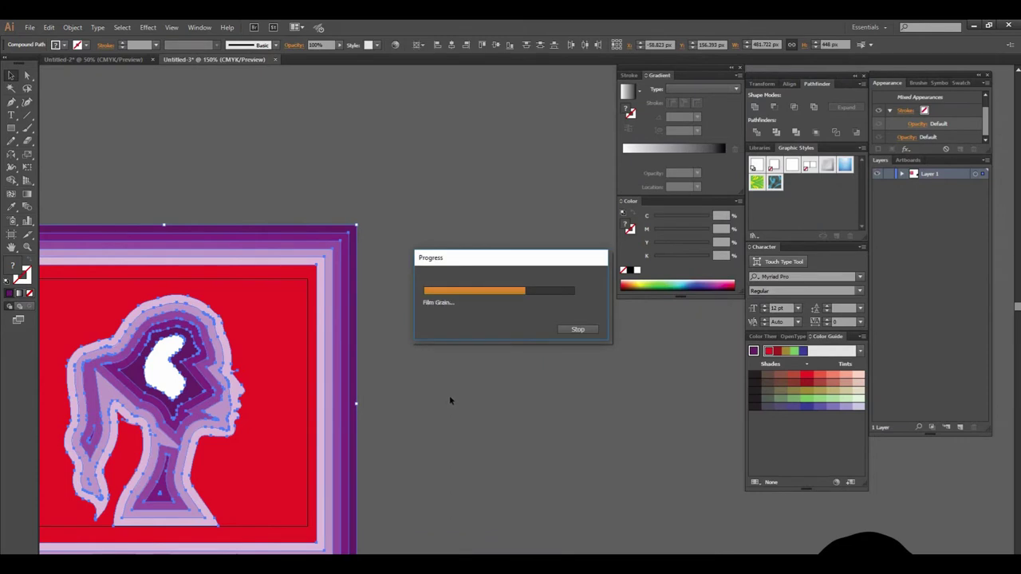
# - Zoom in and pan across the purple frame stripes to inspect the grain texture
pyautogui.click(449, 401)
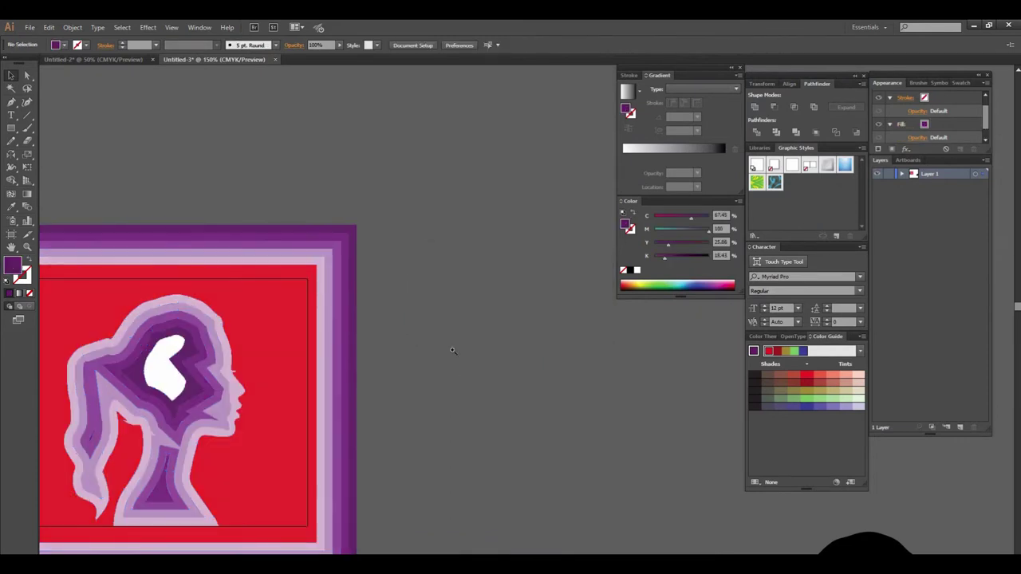
pyautogui.click(453, 349)
pyautogui.click(467, 300)
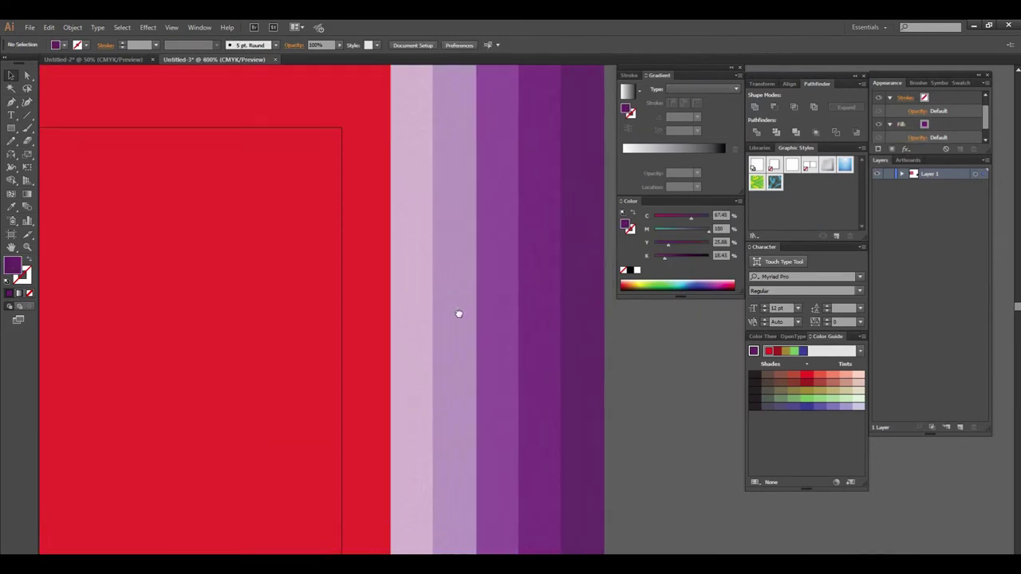
pyautogui.moveTo(455, 298); pyautogui.dragTo(465, 416)
pyautogui.hotkey('ctrl', '-')
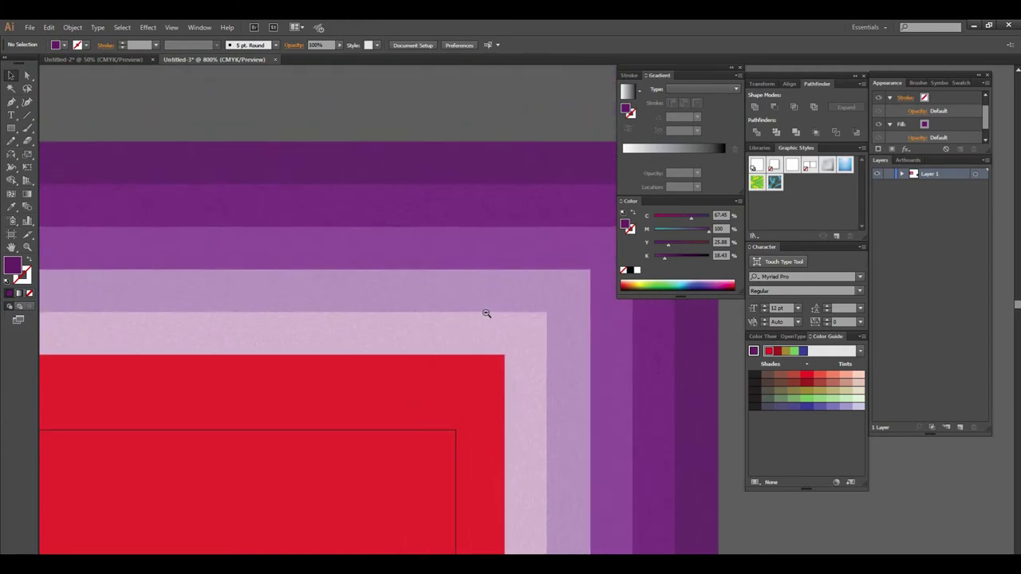
pyautogui.hotkey('ctrl', '-')
pyautogui.hotkey('ctrl', '-')
pyautogui.hotkey('ctrl', '+')
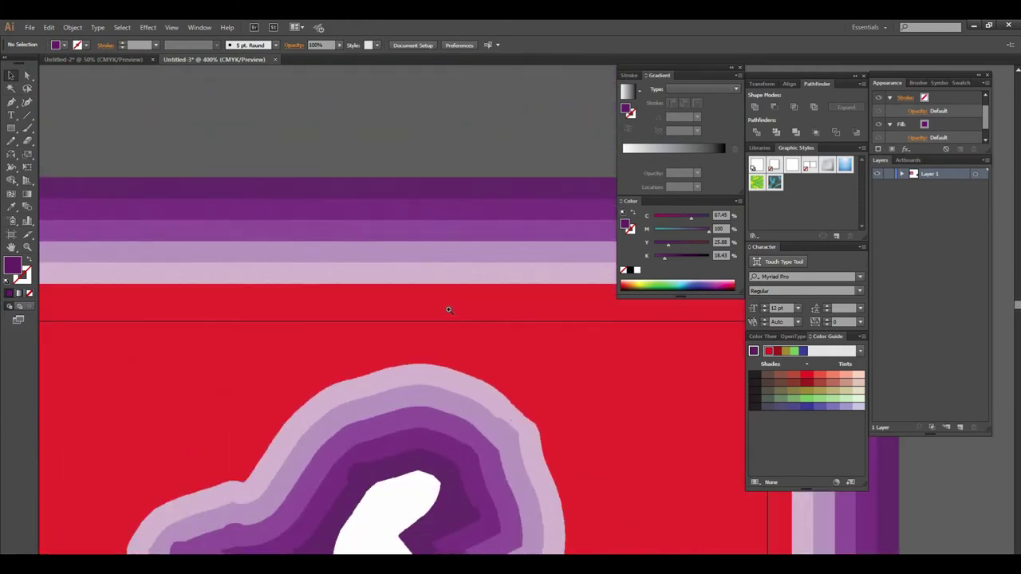
pyautogui.hotkey('ctrl', '+')
pyautogui.moveTo(595, 352)
pyautogui.mouseDown()
pyautogui.moveTo(572, 362)
pyautogui.moveTo(402, 360)
pyautogui.mouseUp()
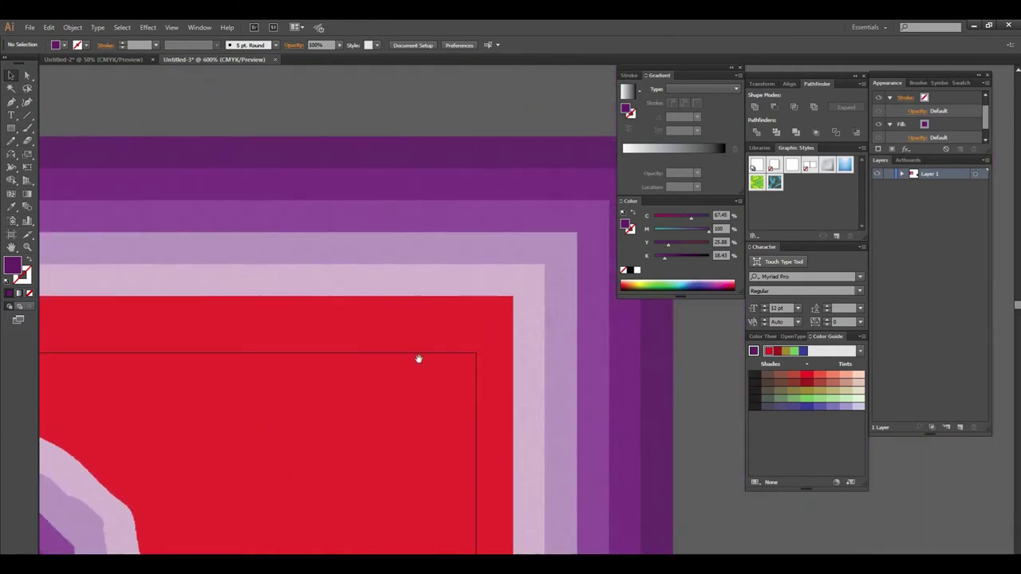
pyautogui.click(533, 341)
pyautogui.click(445, 292)
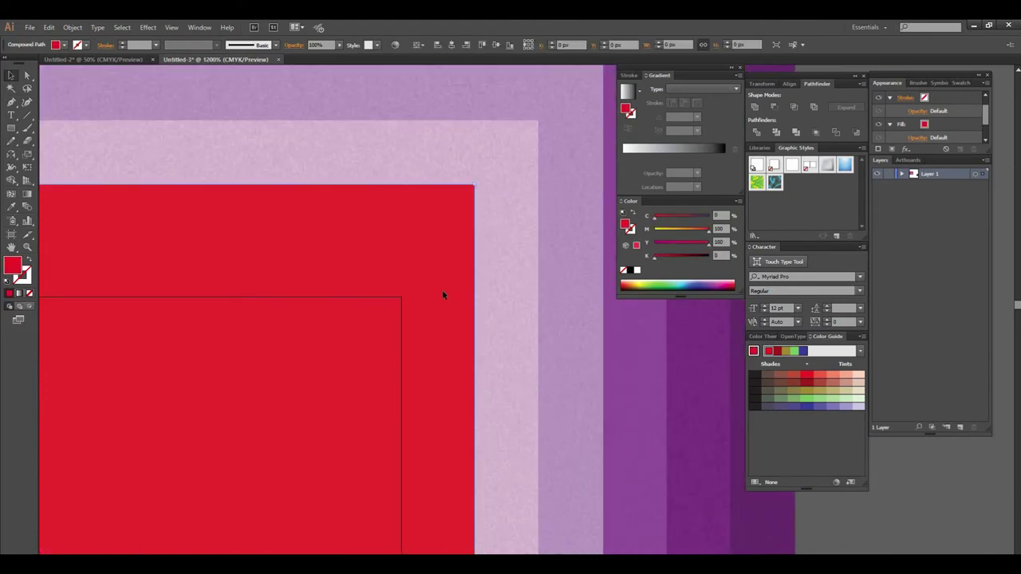
# - Apply the Film Grain effect to the selected red background square
pyautogui.click(906, 149)
pyautogui.moveTo(929, 317)
pyautogui.click(856, 353)
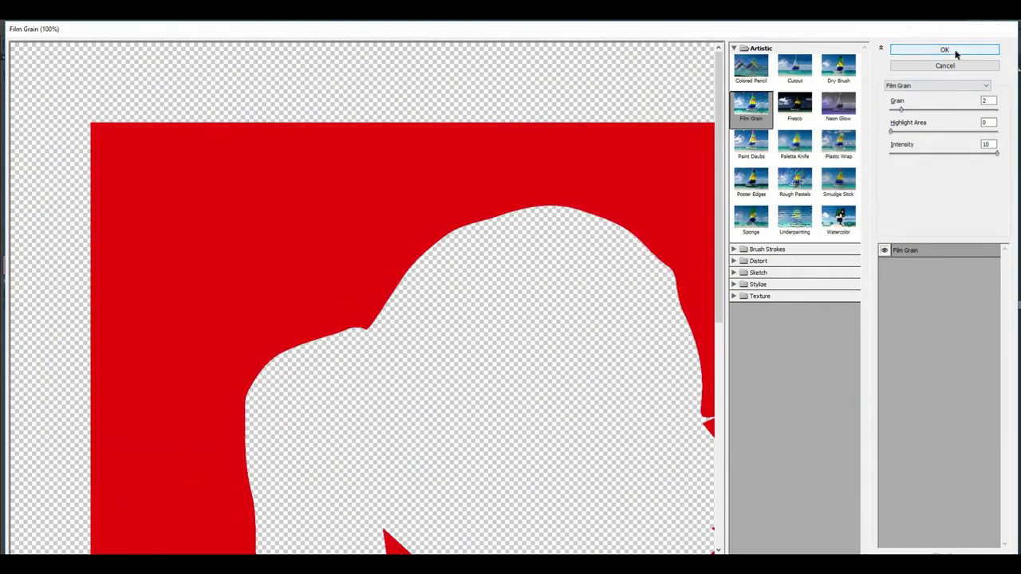
pyautogui.click(957, 50)
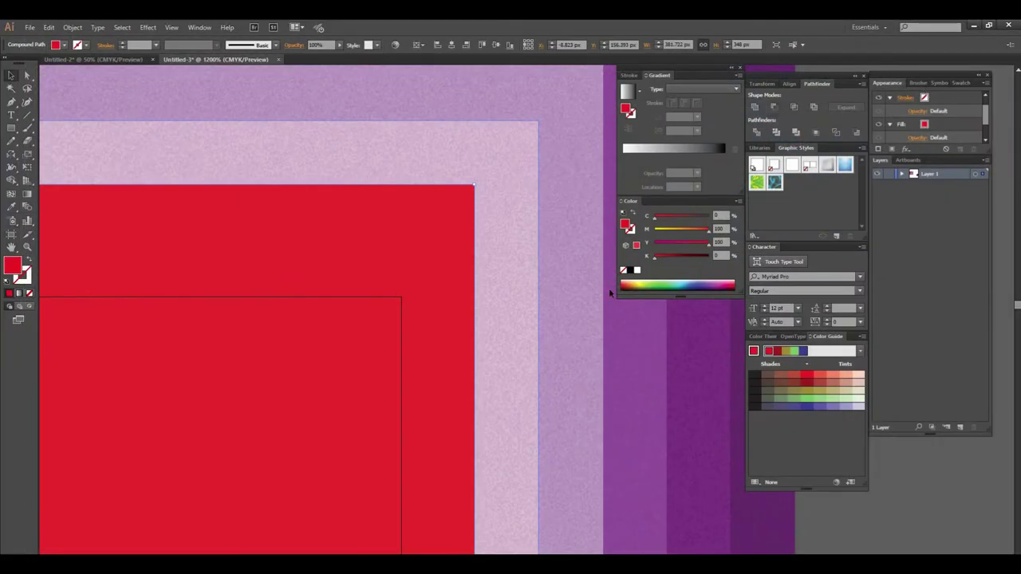
pyautogui.click(896, 512)
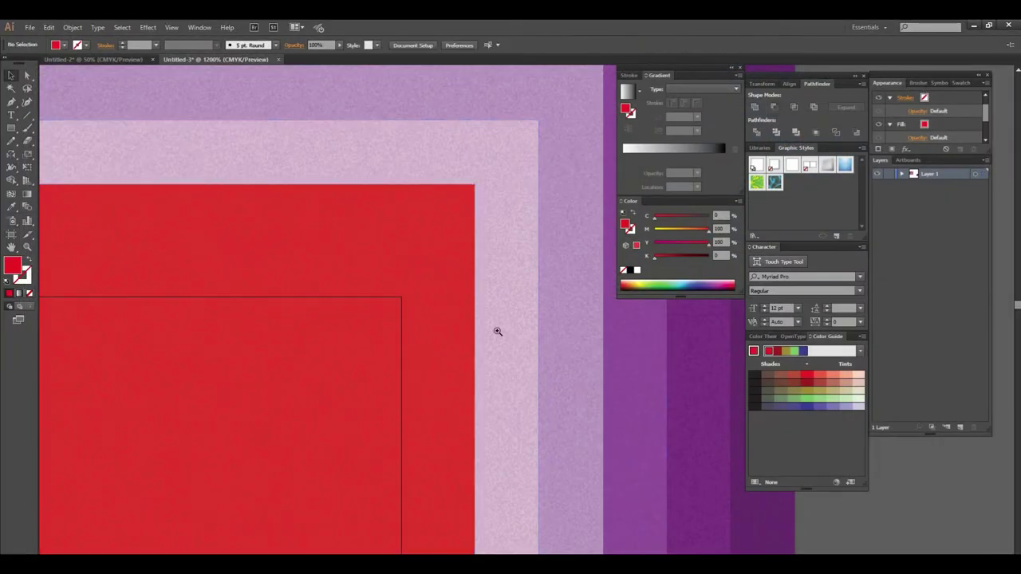
# - Zoom out to fit the whole artboard and review the grainy artwork
pyautogui.click(497, 292)
pyautogui.keyDown('alt'); pyautogui.click(490, 239); pyautogui.keyUp('alt')
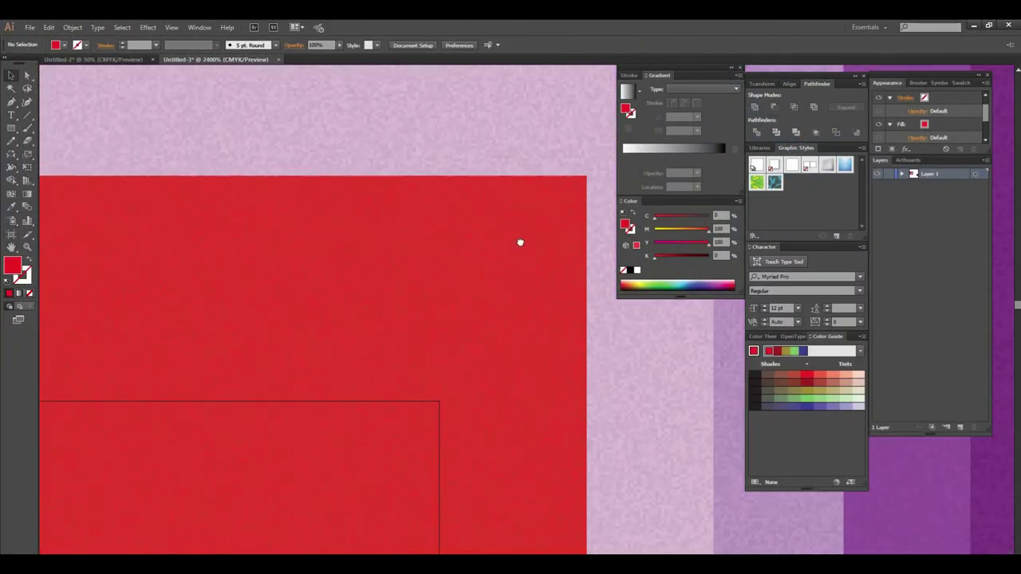
pyautogui.scroll(5, 510, 250)
pyautogui.keyDown('alt'); pyautogui.click(532, 283); pyautogui.keyUp('alt')
pyautogui.keyDown('alt'); pyautogui.click(532, 284); pyautogui.keyUp('alt')
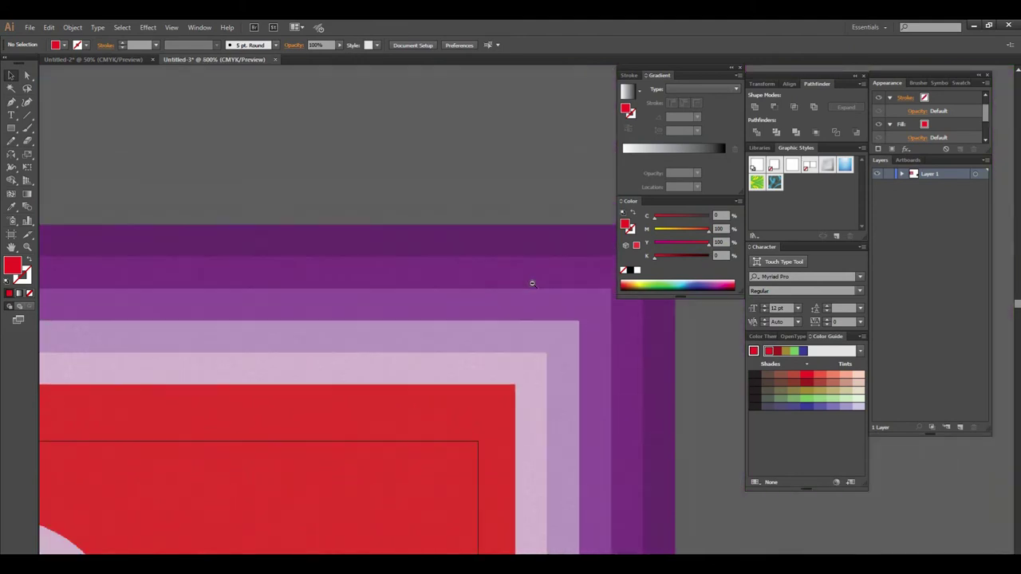
pyautogui.keyDown('alt'); pyautogui.click(526, 399); pyautogui.keyUp('alt')
pyautogui.keyDown('alt'); pyautogui.click(536, 322); pyautogui.keyUp('alt')
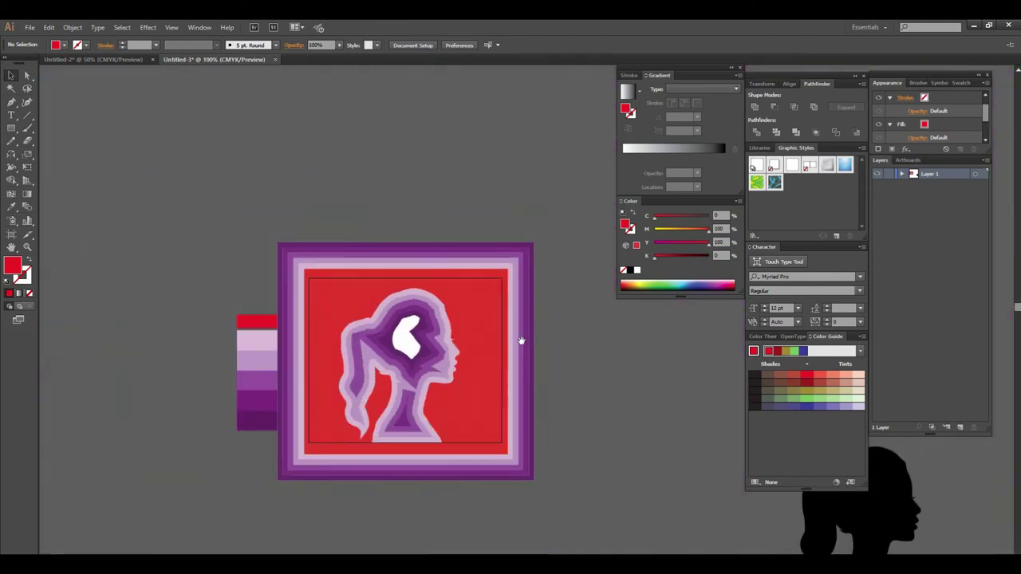
pyautogui.hotkey('ctrl', '0')
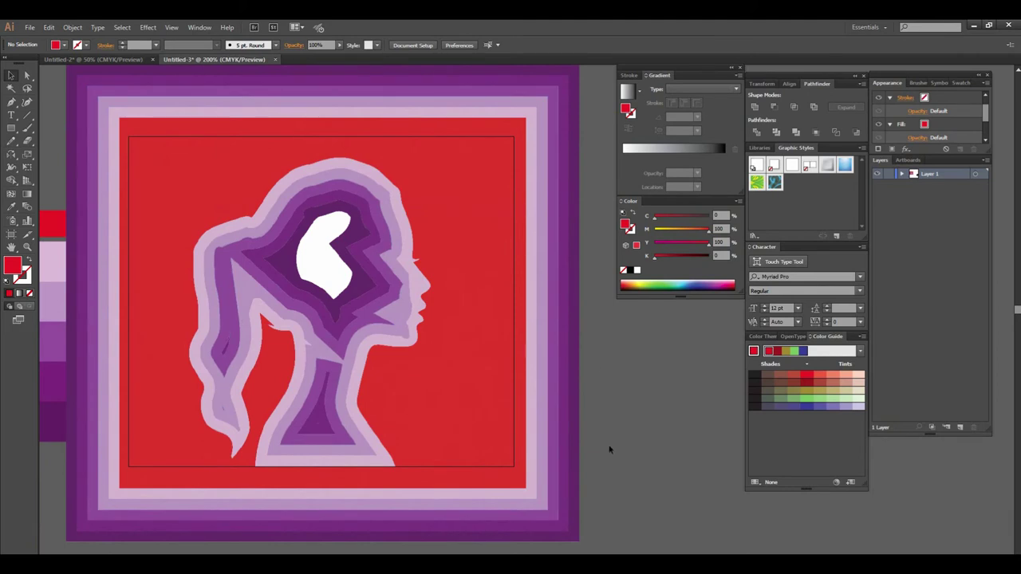
pyautogui.moveTo(535, 349)
pyautogui.mouseDown()
pyautogui.moveTo(546, 366)
pyautogui.moveTo(554, 349)
pyautogui.moveTo(526, 360)
pyautogui.mouseUp()
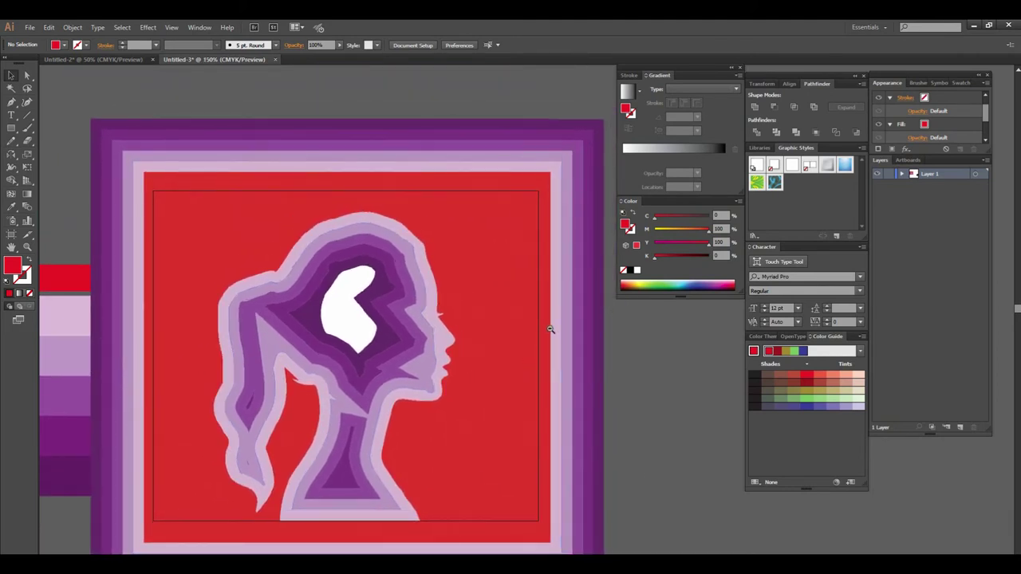
pyautogui.hotkey('ctrl', '-')
pyautogui.hotkey('ctrl', '+')
pyautogui.scroll(-2, 502, 314)
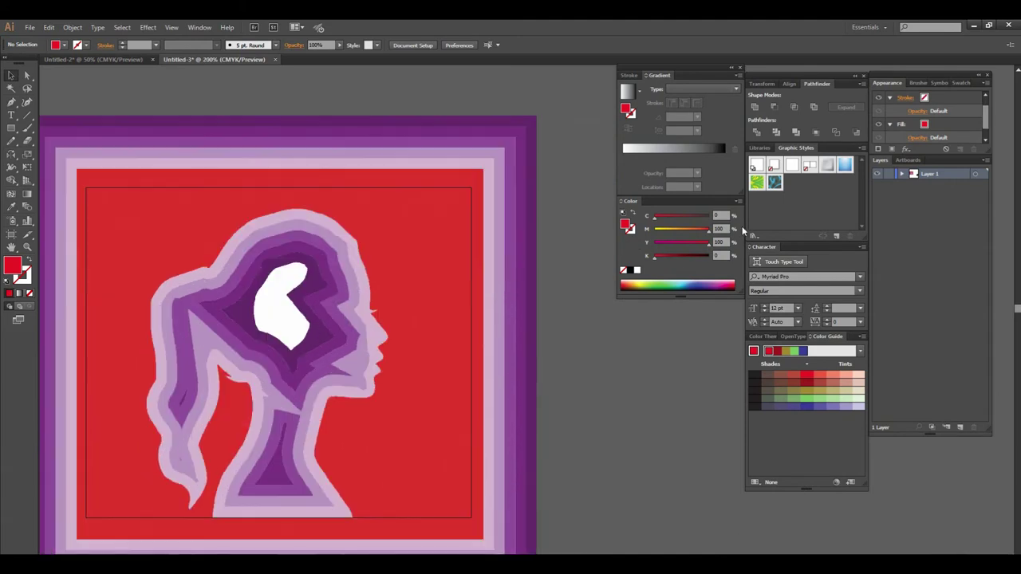
pyautogui.moveTo(600, 402); pyautogui.dragTo(425, 275)
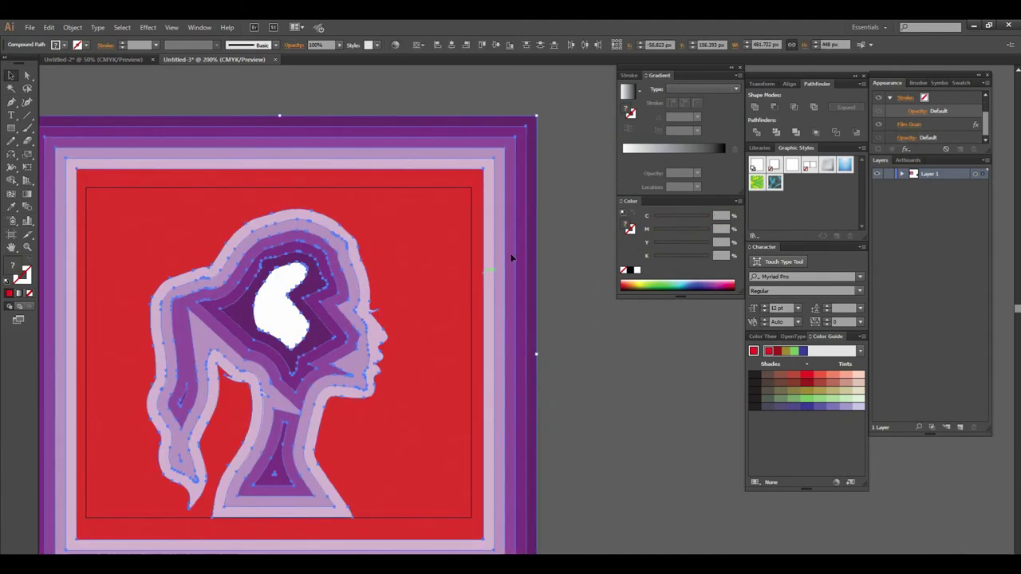
# - Give the head layers a Multiply drop shadow at 50% opacity
pyautogui.click(906, 150)
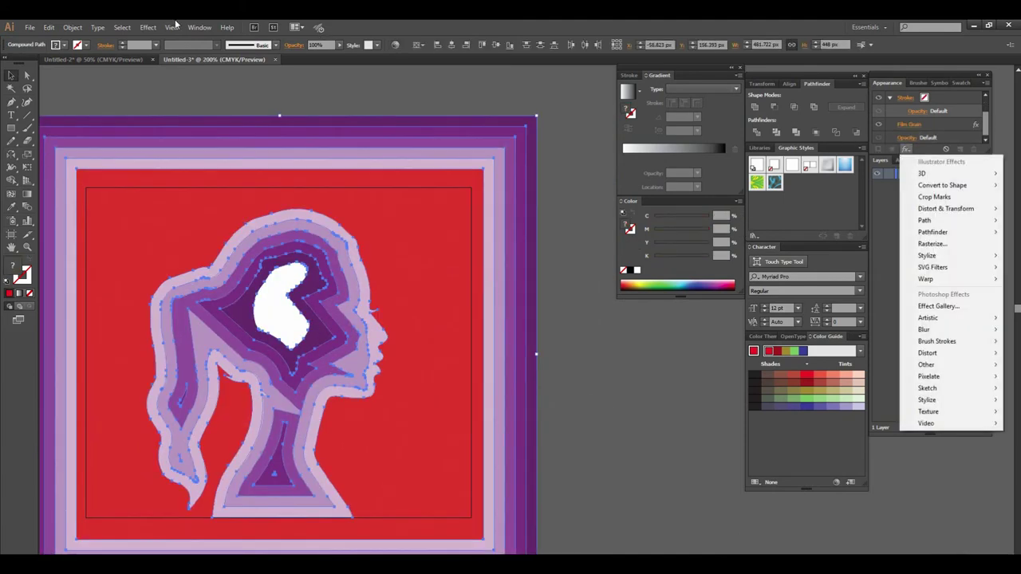
pyautogui.click(150, 28)
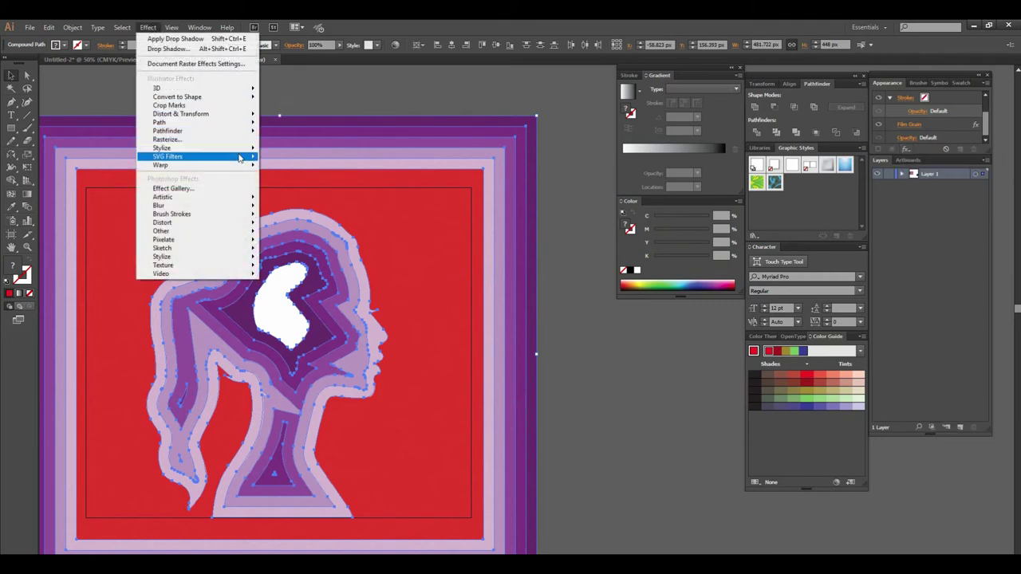
pyautogui.click(295, 151)
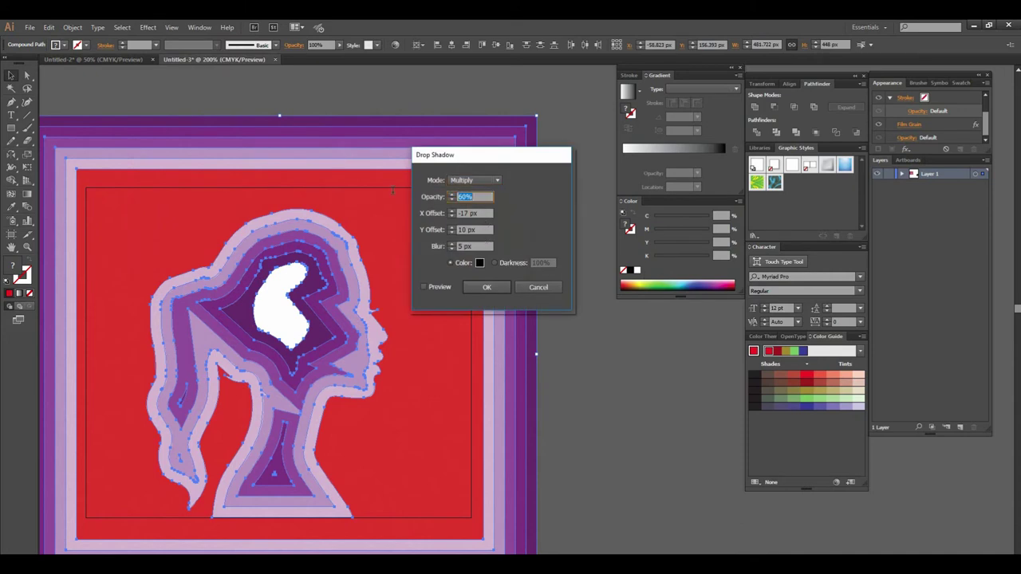
pyautogui.write('50')
pyautogui.click(423, 287)
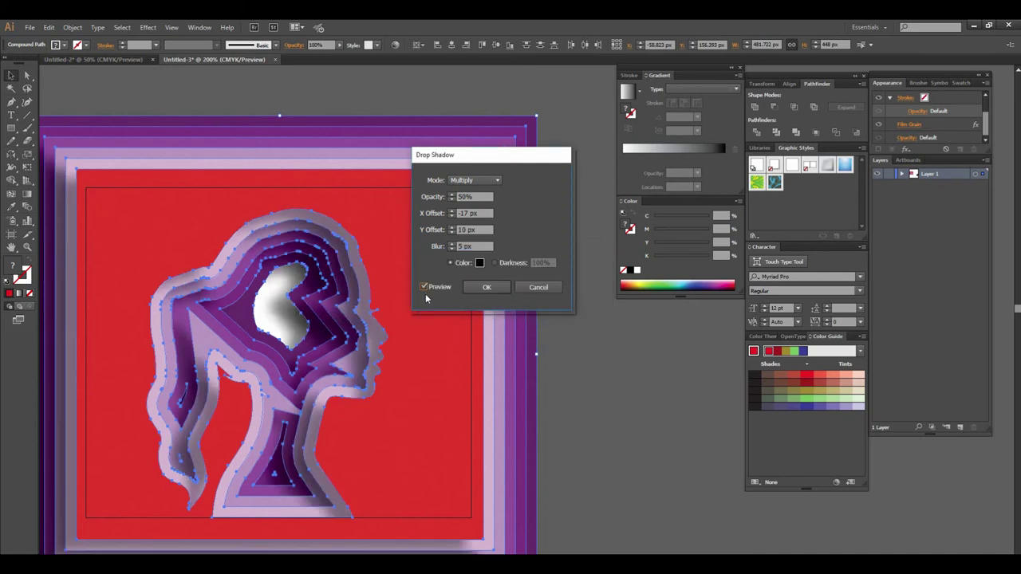
pyautogui.click(488, 289)
pyautogui.click(590, 363)
# - Zoom in on the head and draw a 136 px square over its upper part
pyautogui.keyDown('alt'); pyautogui.click(470, 344); pyautogui.keyUp('alt')
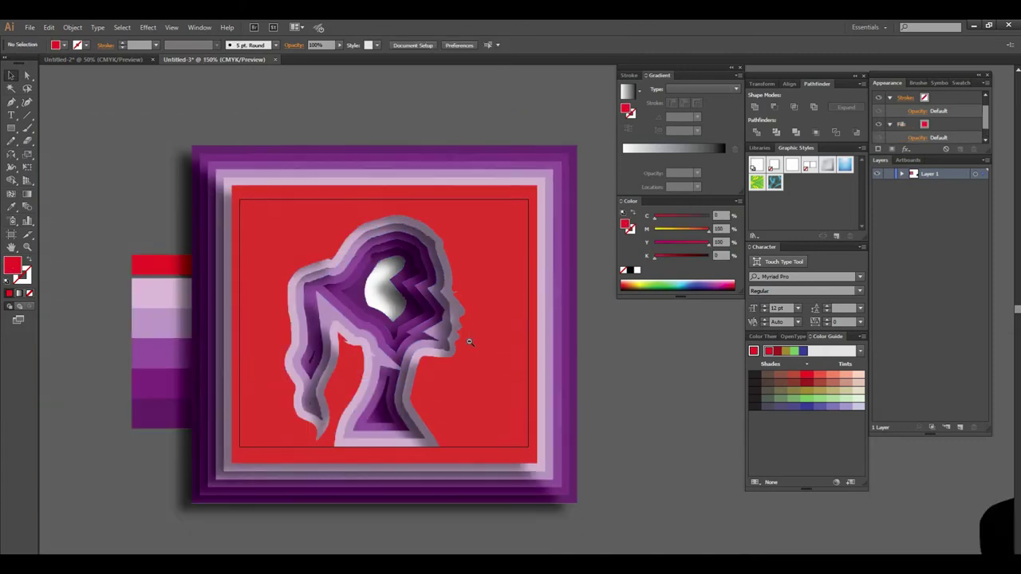
pyautogui.click(513, 304)
pyautogui.click(516, 306)
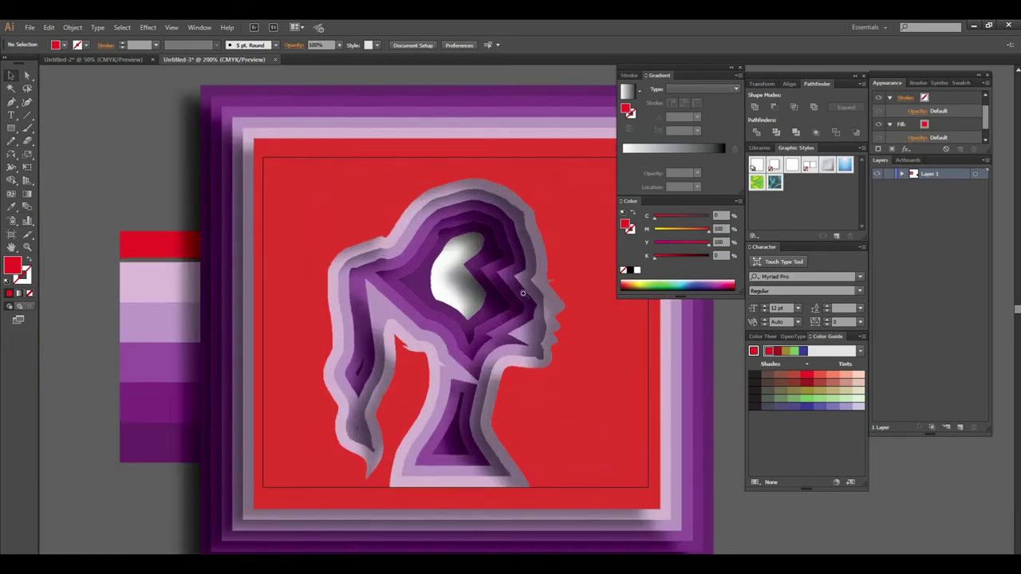
pyautogui.click(479, 316)
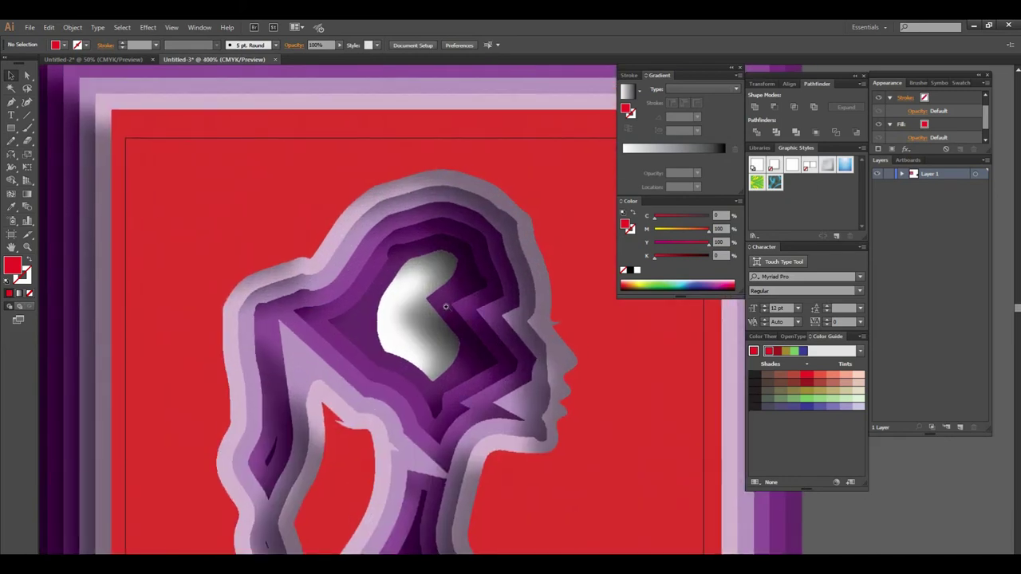
pyautogui.moveTo(446, 316); pyautogui.dragTo(489, 314)
pyautogui.scroll(-1, 490, 314)
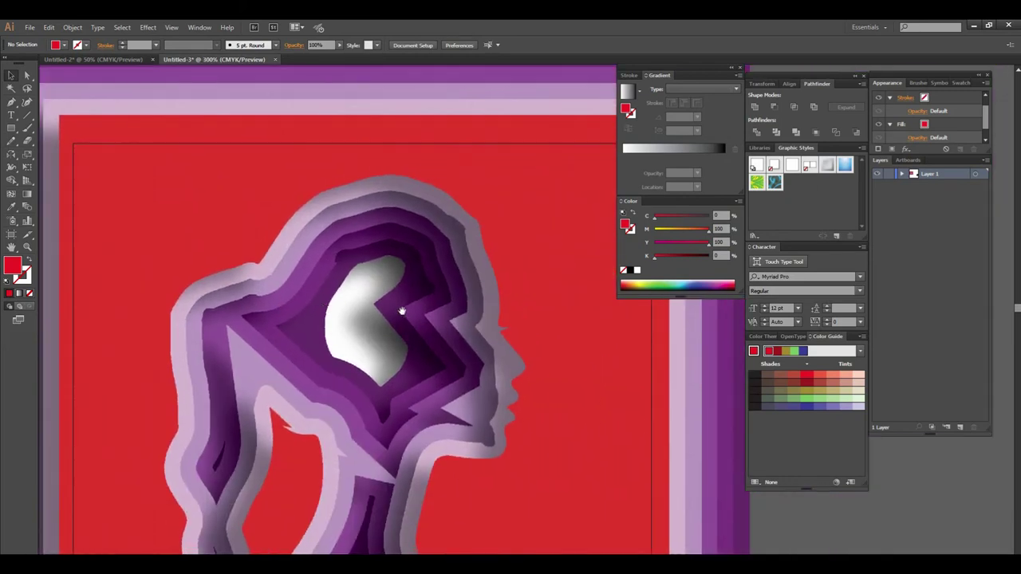
pyautogui.scroll(-1, 470, 303)
pyautogui.click(11, 127)
pyautogui.moveTo(329, 255); pyautogui.dragTo(474, 397)
# - Colour the square with the frame's dark purple and send it behind the head
pyautogui.click(11, 76)
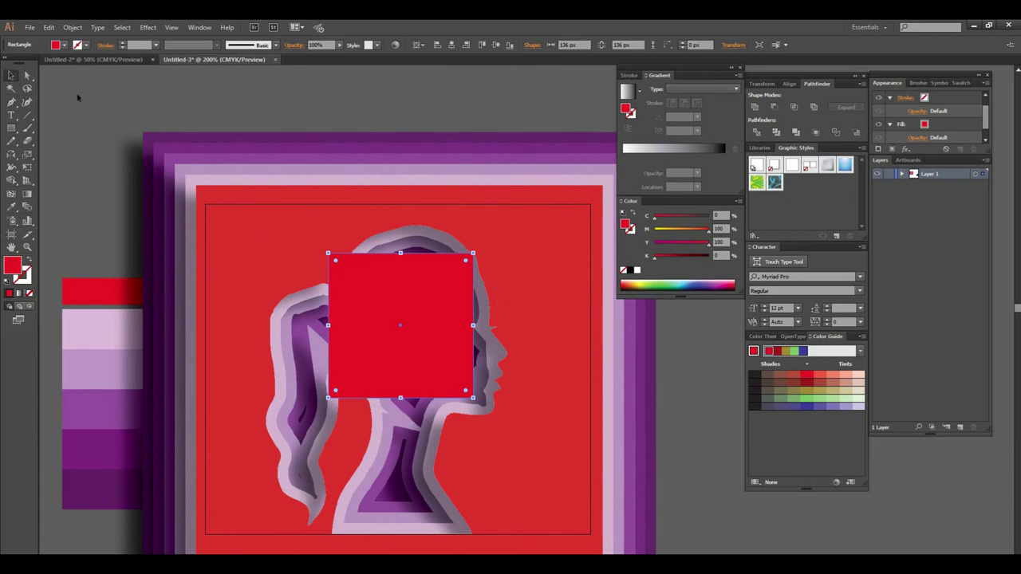
pyautogui.click(311, 199)
pyautogui.click(333, 137)
pyautogui.click(11, 76)
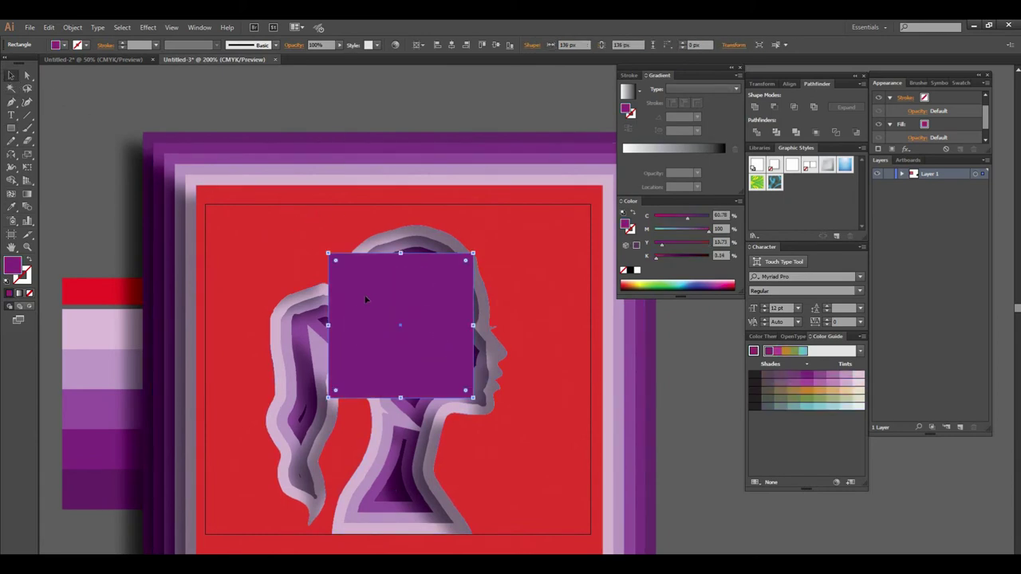
pyautogui.rightClick(365, 296)
pyautogui.click(510, 482)
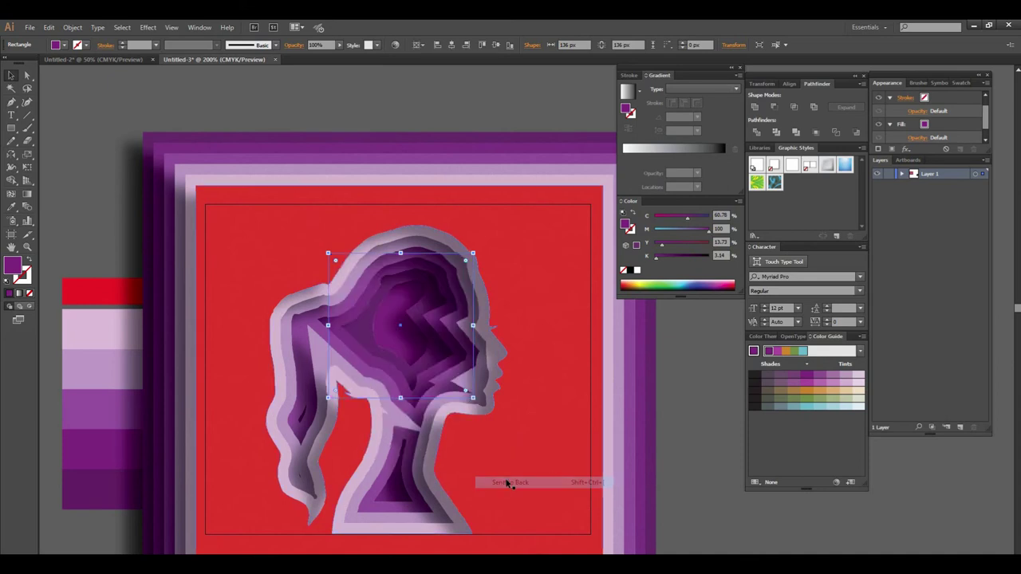
pyautogui.click(709, 496)
# - Zoom out to review the whole framed artboard with the purple centre
pyautogui.hotkey('ctrl', '-')
pyautogui.hotkey('ctrl', '-')
pyautogui.hotkey('ctrl', '+')
pyautogui.hotkey('ctrl', '+')
pyautogui.hotkey('ctrl', '+')
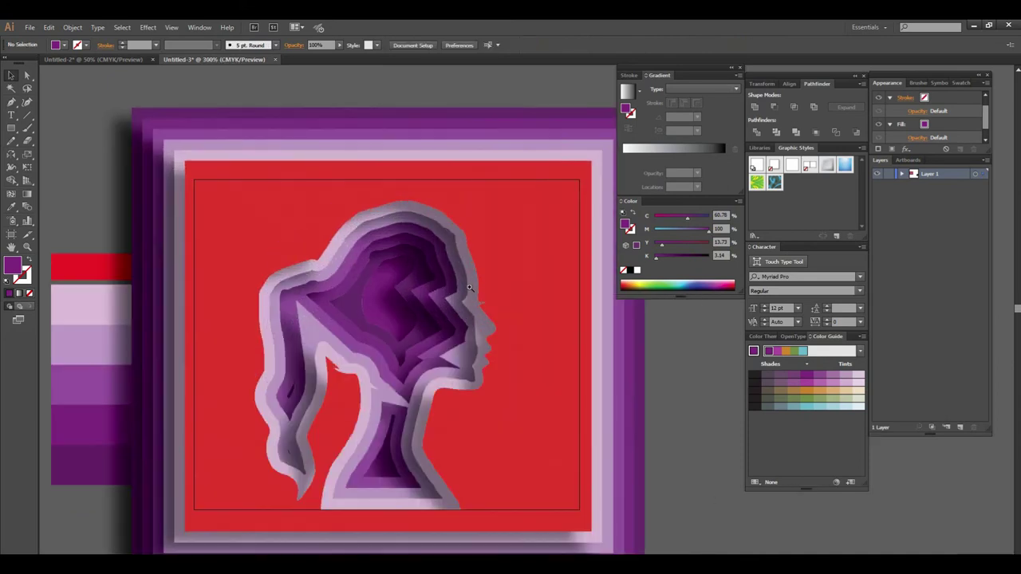
pyautogui.hotkey('ctrl', '+')
pyautogui.hotkey('ctrl', '-')
pyautogui.hotkey('ctrl', '-')
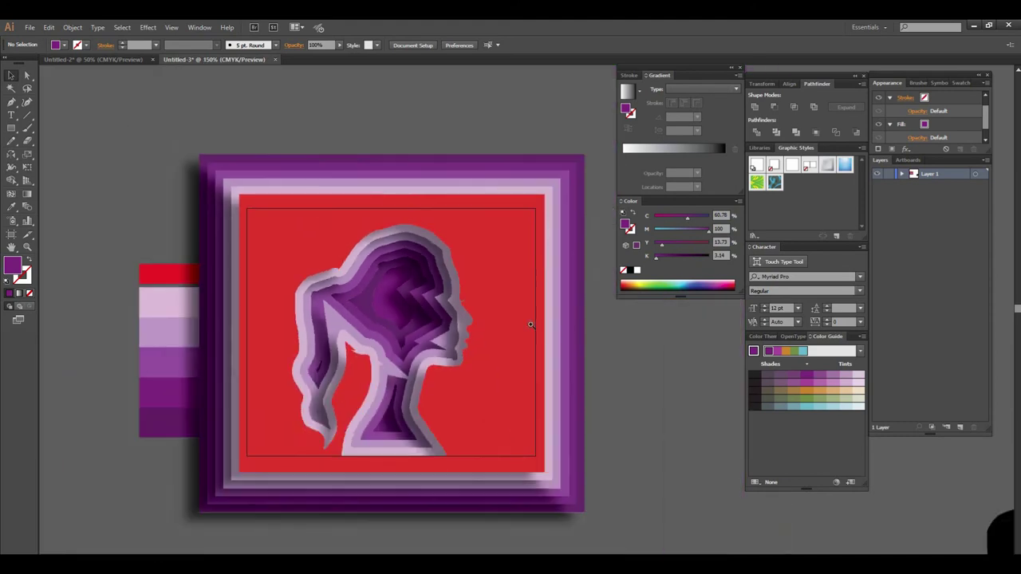
pyautogui.hotkey('ctrl', '+')
pyautogui.hotkey('ctrl', '+')
pyautogui.hotkey('ctrl', '+')
pyautogui.hotkey('ctrl', '-')
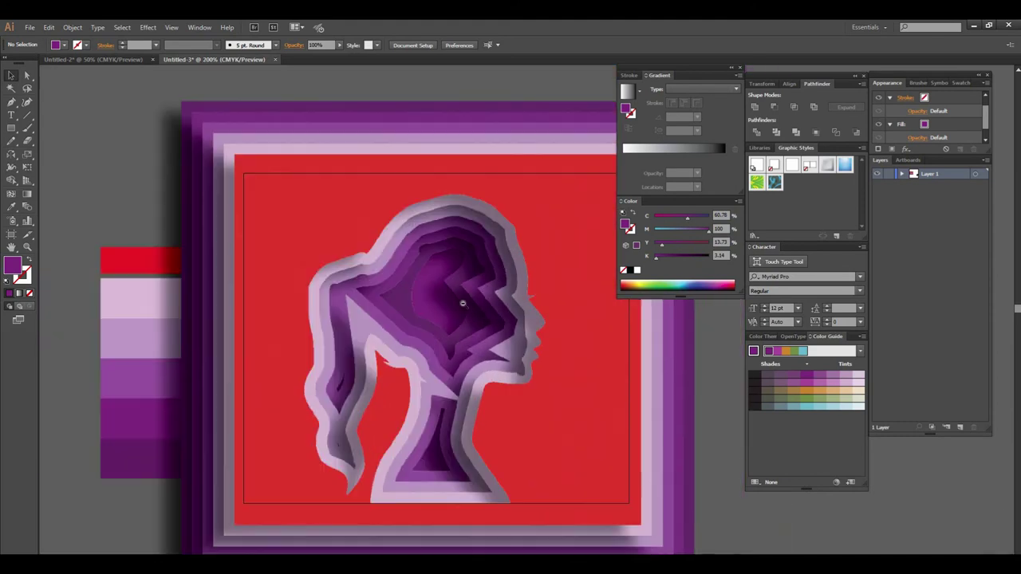
pyautogui.hotkey('ctrl', '-')
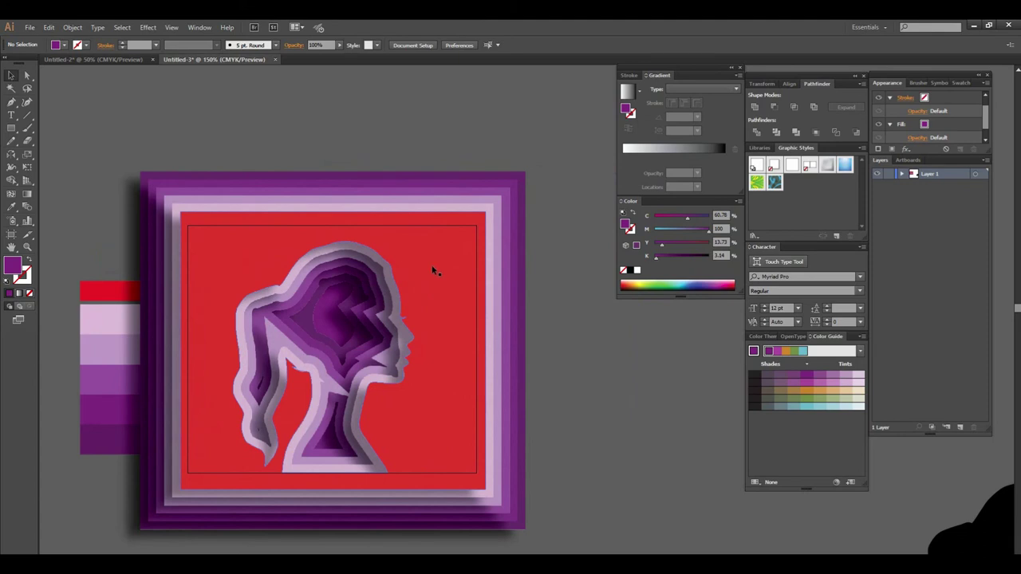
pyautogui.click(433, 249)
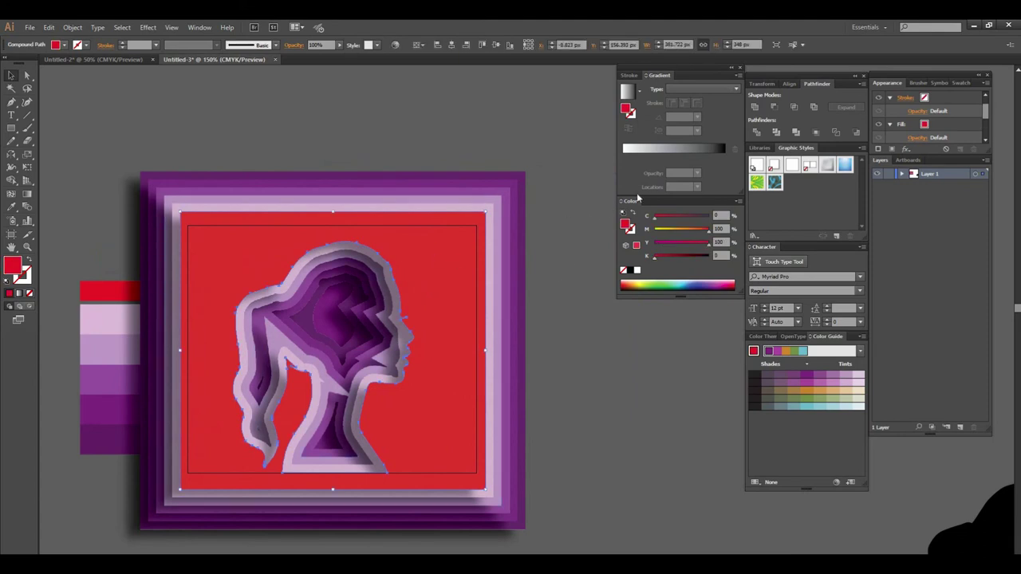
# - Give the background a linear gradient whose dark end stop is deep crimson
pyautogui.click(682, 150)
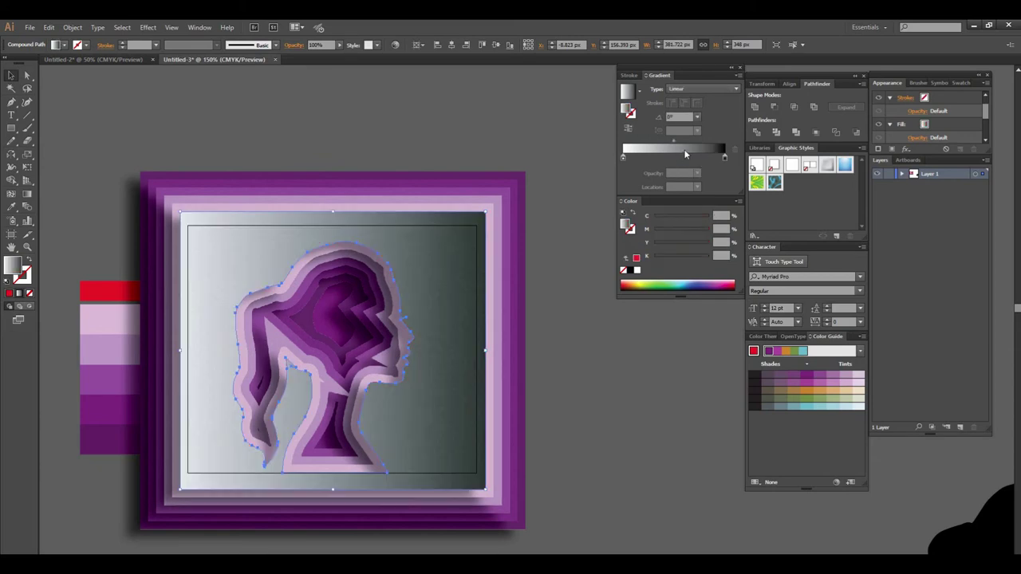
pyautogui.click(724, 160)
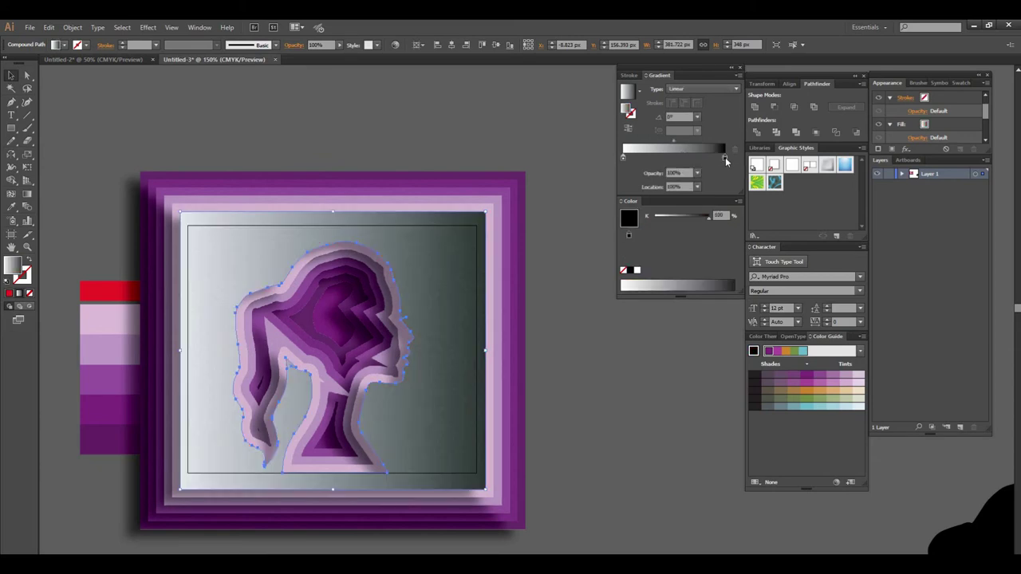
pyautogui.doubleClick(725, 159)
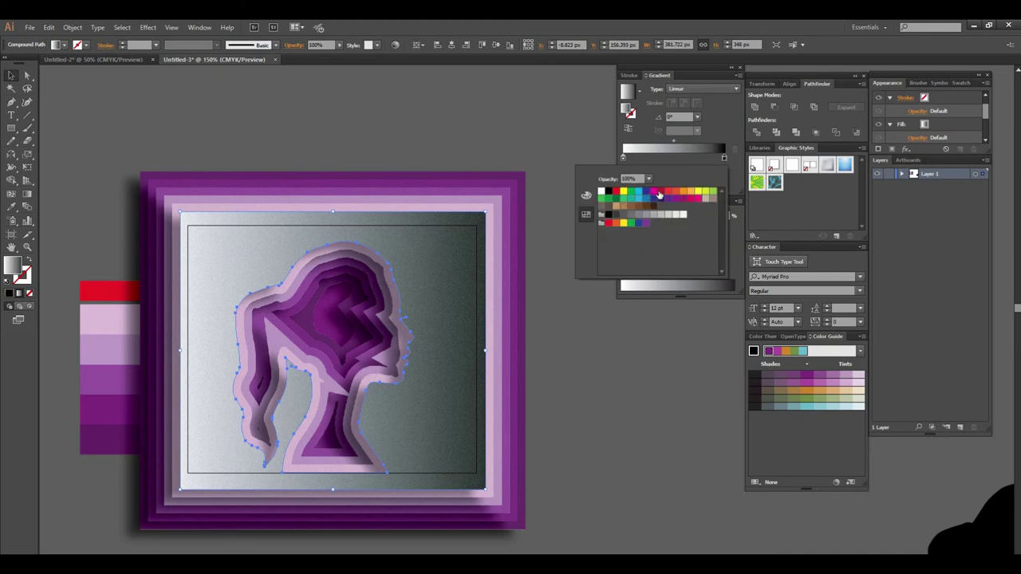
pyautogui.click(616, 196)
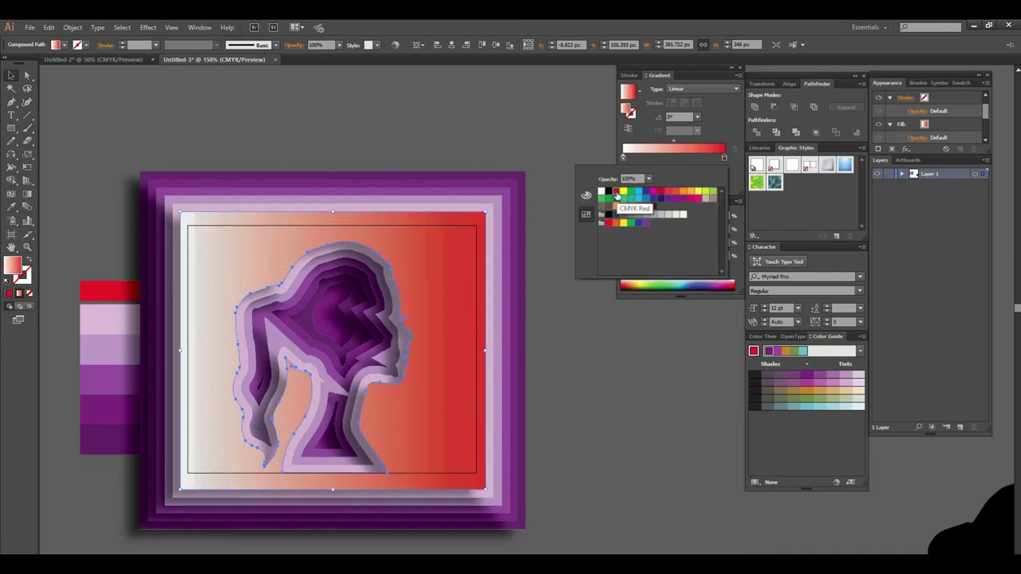
pyautogui.click(661, 194)
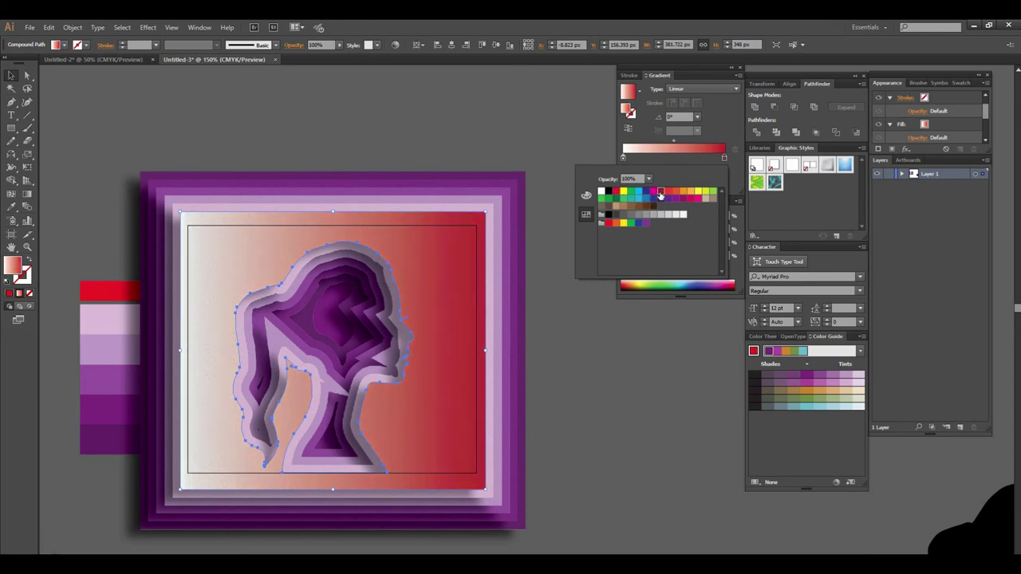
# - Shift the gradient midpoint toward the light left end, then deselect the background
pyautogui.click(676, 144)
pyautogui.moveTo(675, 144); pyautogui.dragTo(654, 150)
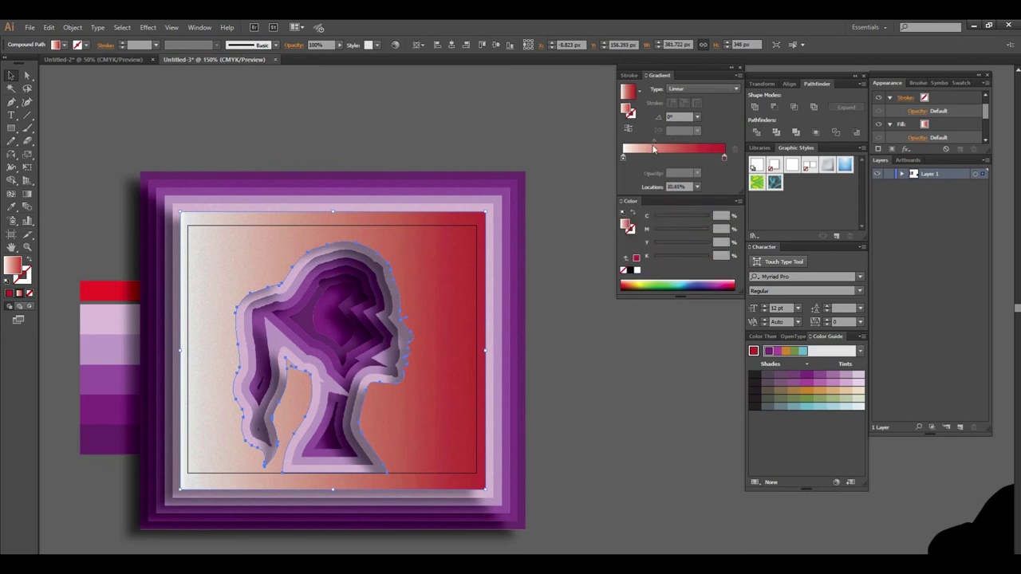
pyautogui.click(534, 344)
pyautogui.click(497, 318)
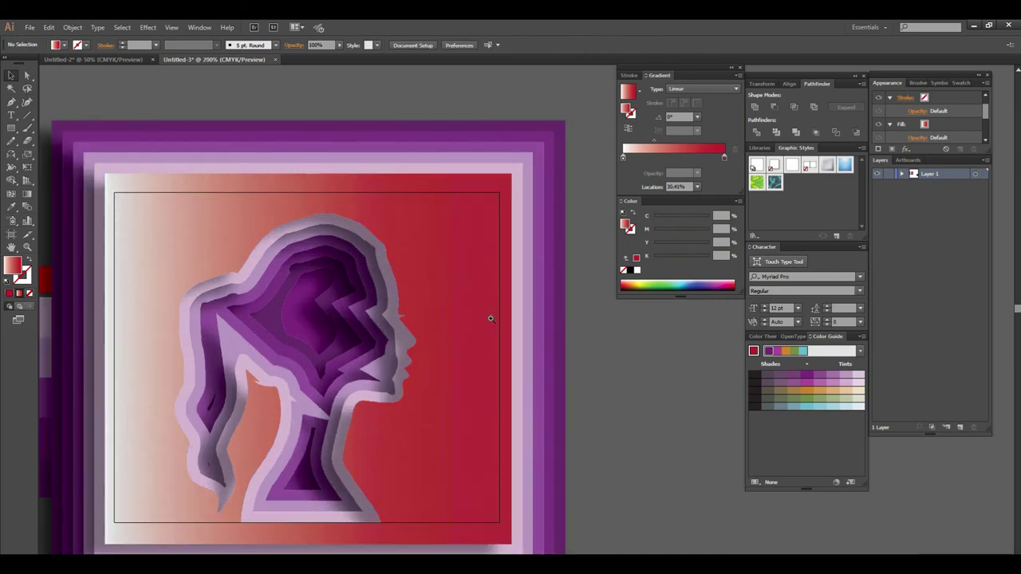
pyautogui.click(475, 322)
pyautogui.keyDown('alt'); pyautogui.click(475, 321); pyautogui.keyUp('alt')
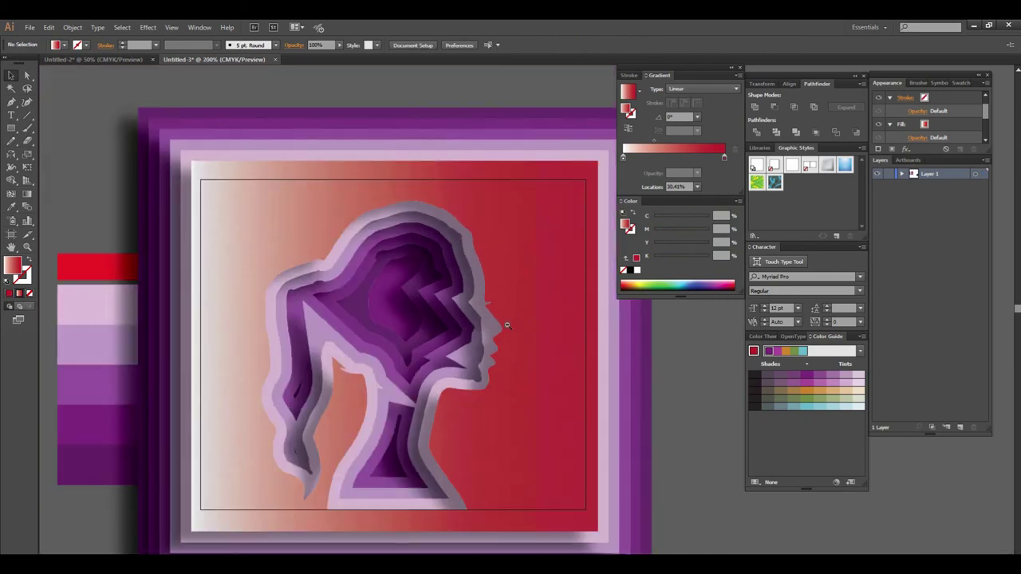
pyautogui.keyDown('alt'); pyautogui.click(522, 325); pyautogui.keyUp('alt')
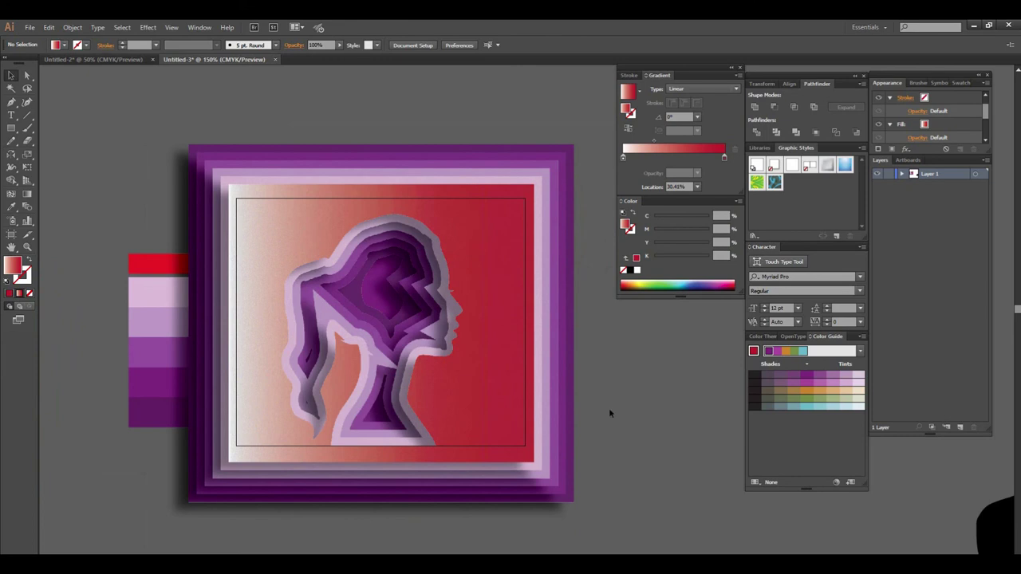
pyautogui.click(481, 303)
pyautogui.click(478, 300)
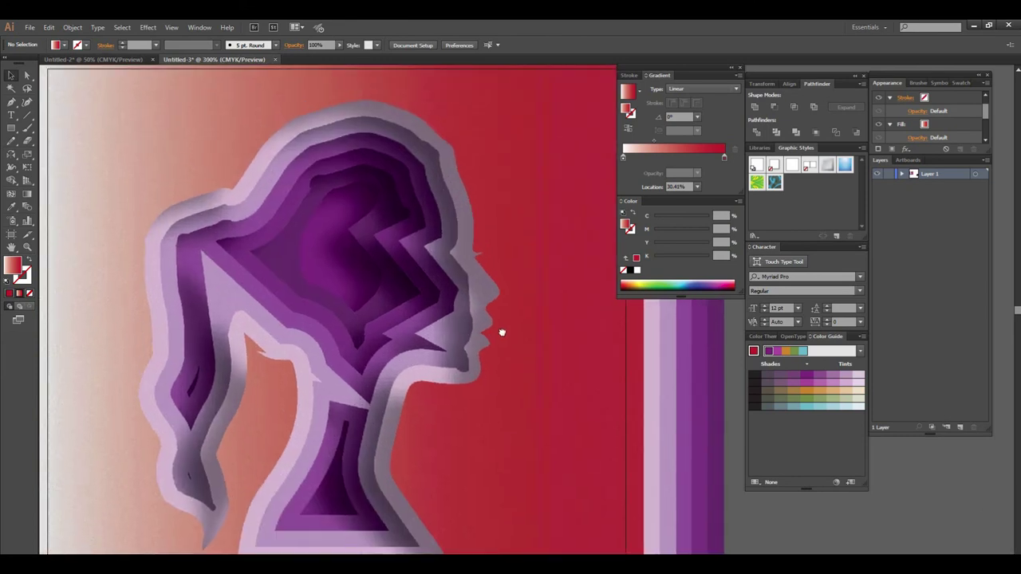
pyautogui.moveTo(501, 332); pyautogui.dragTo(503, 321)
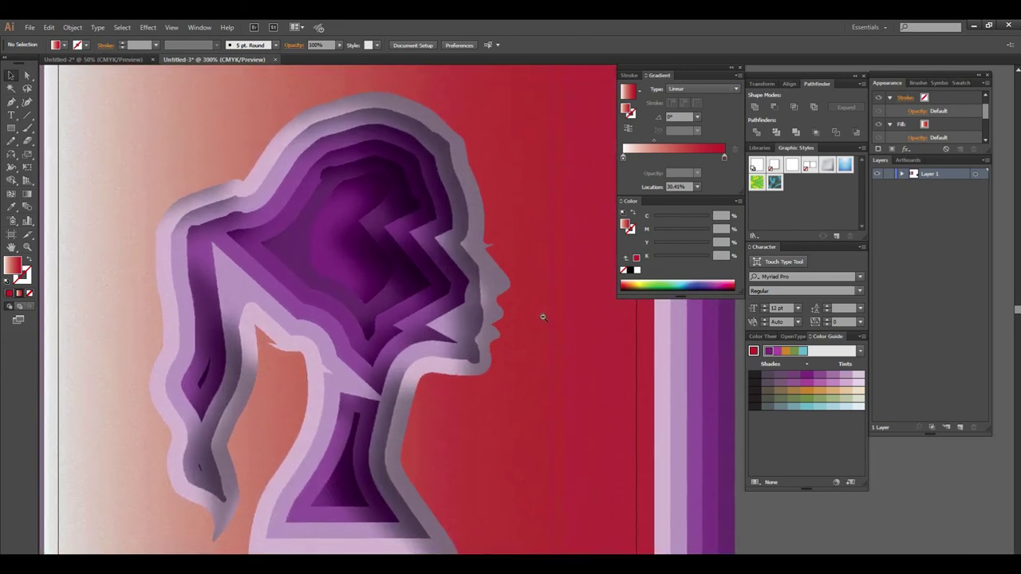
pyautogui.keyDown('alt'); pyautogui.click(543, 317); pyautogui.keyUp('alt')
pyautogui.click(541, 307)
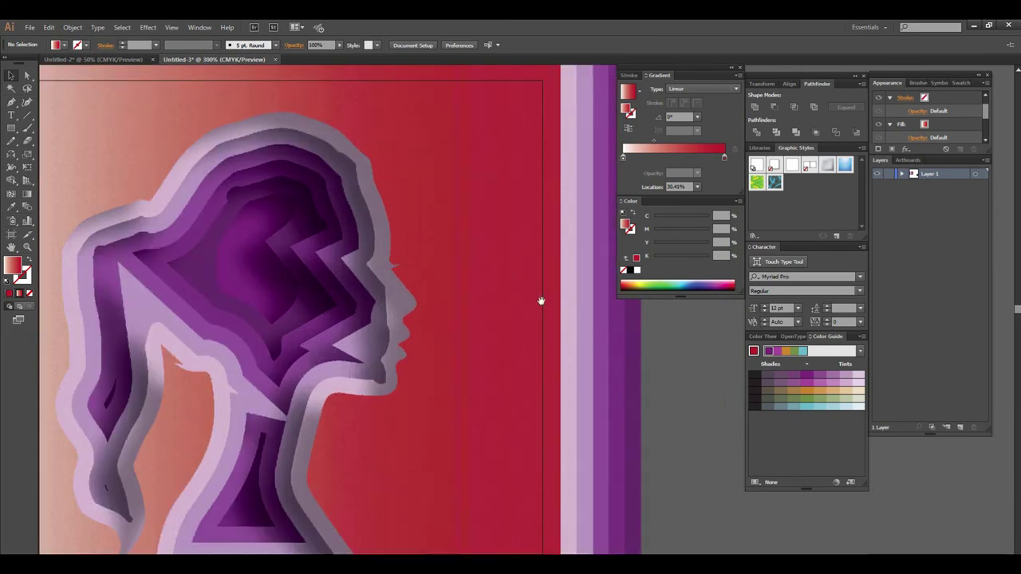
pyautogui.moveTo(539, 298); pyautogui.dragTo(513, 311)
pyautogui.click(538, 287)
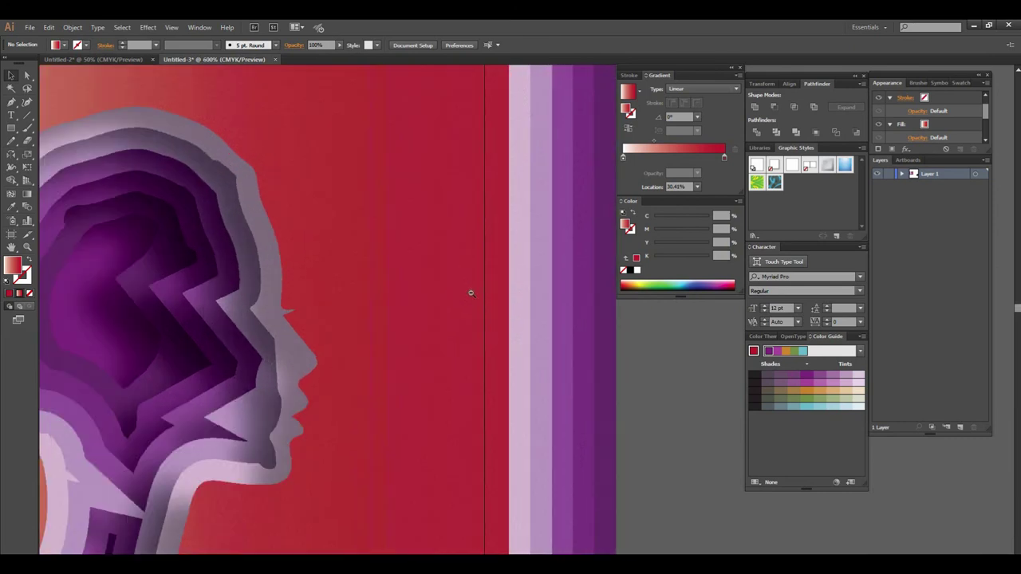
pyautogui.keyDown('alt'); pyautogui.click(522, 290); pyautogui.keyUp('alt')
pyautogui.keyDown('alt'); pyautogui.click(522, 291); pyautogui.keyUp('alt')
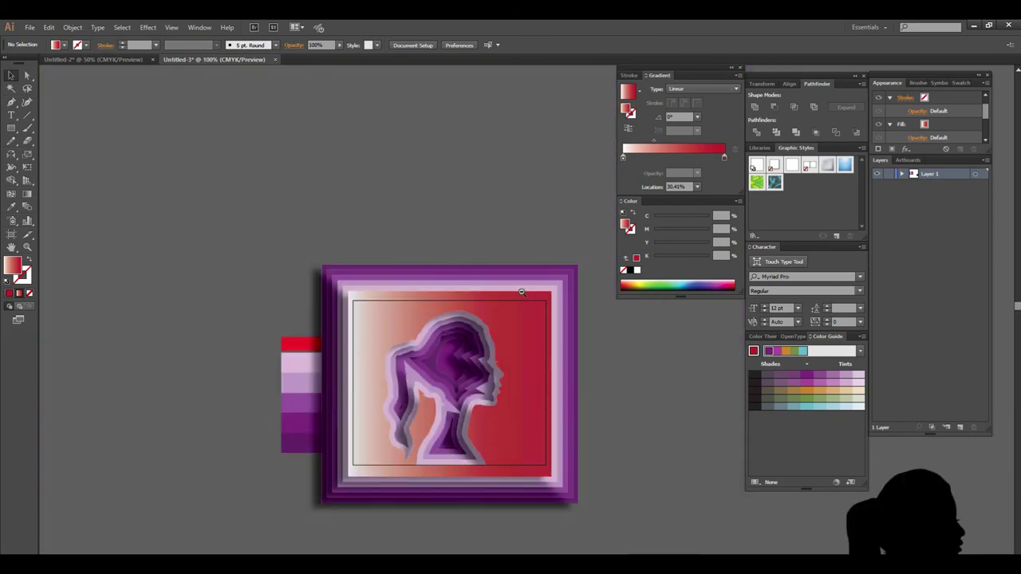
pyautogui.click(515, 349)
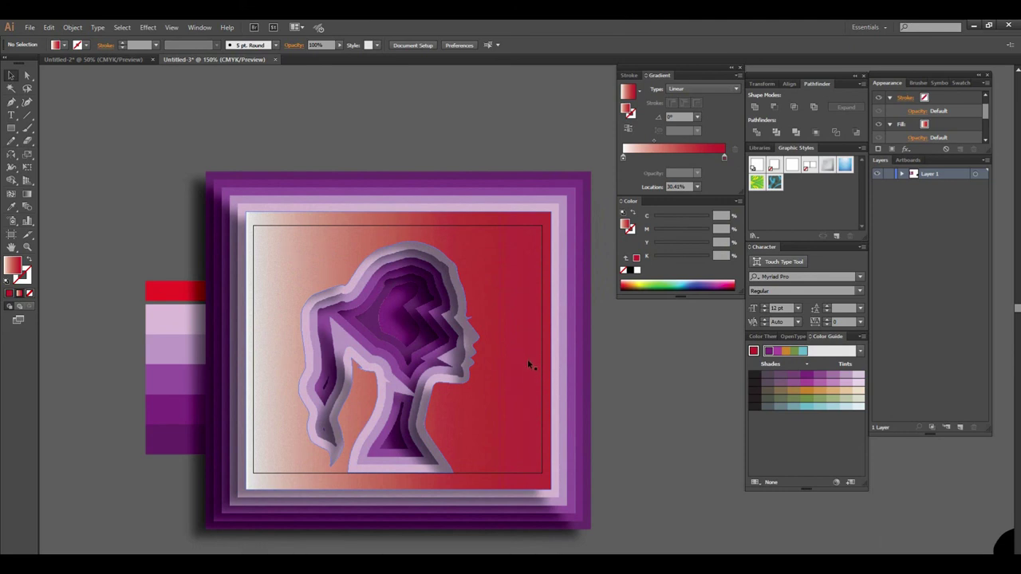
pyautogui.click(503, 313)
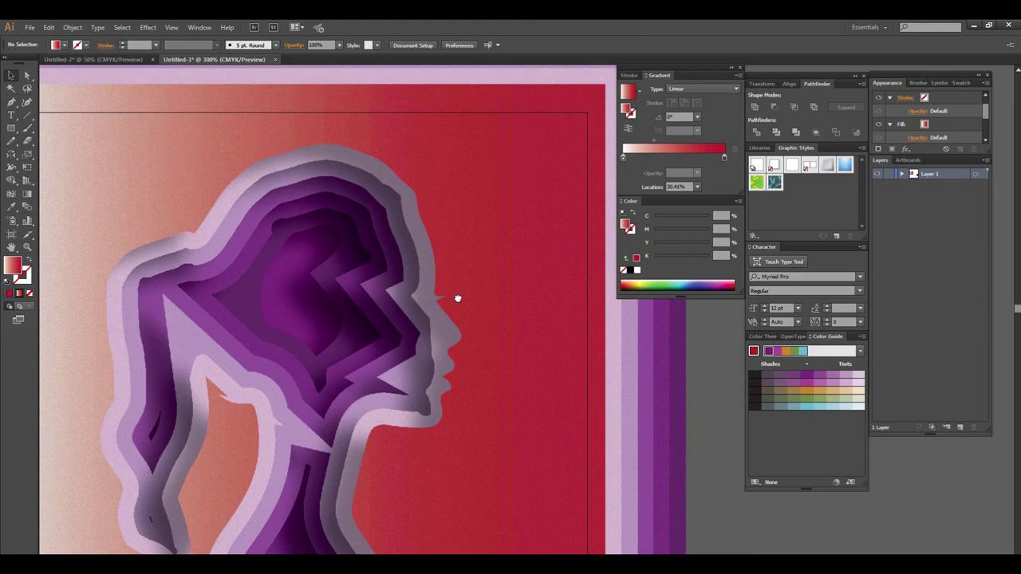
pyautogui.moveTo(459, 284)
pyautogui.mouseDown()
pyautogui.moveTo(526, 316)
pyautogui.moveTo(474, 310)
pyautogui.moveTo(498, 327)
pyautogui.mouseUp()
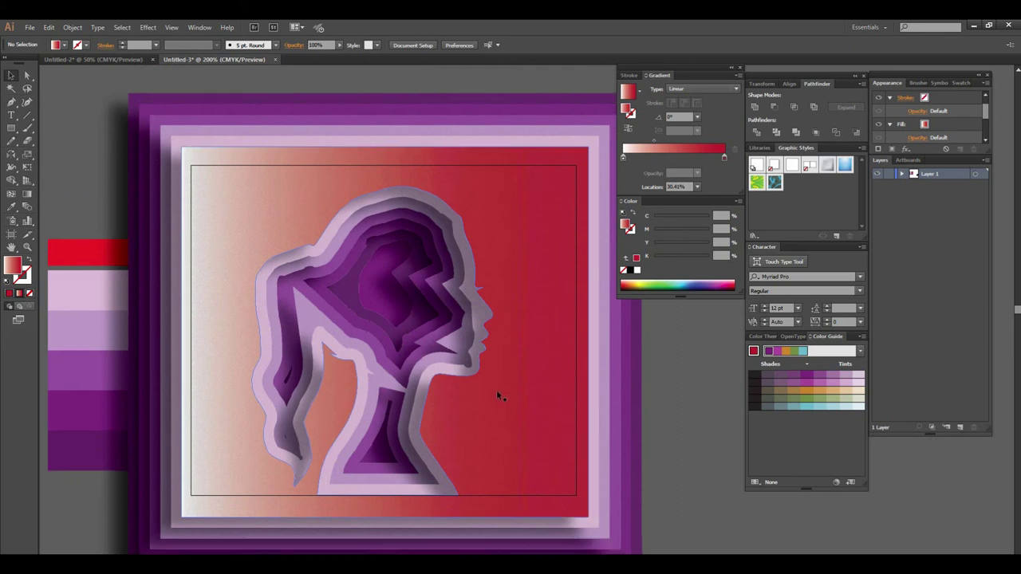
pyautogui.scroll(-3, 496, 389)
pyautogui.keyDown('alt'); pyautogui.click(531, 372); pyautogui.keyUp('alt')
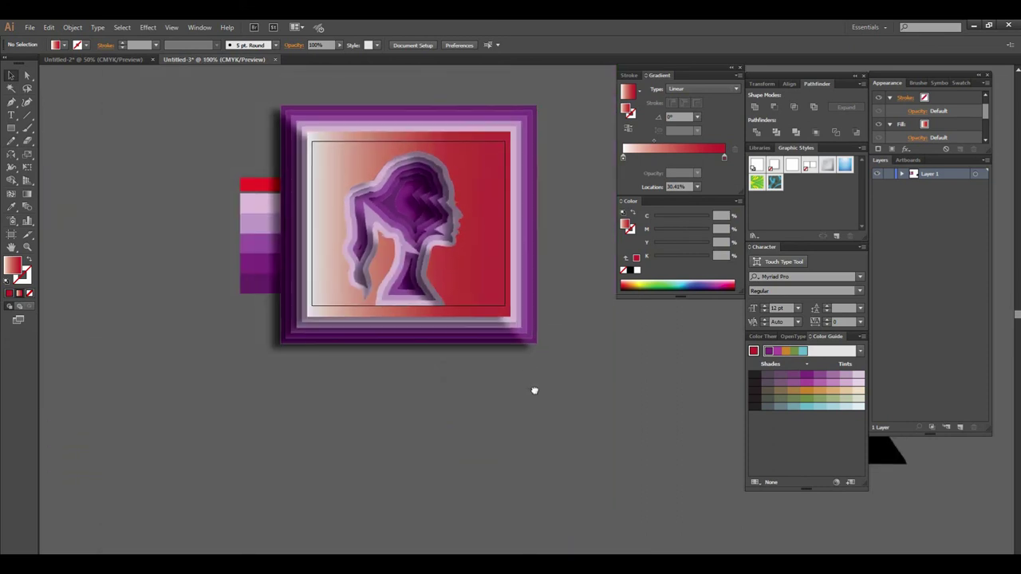
pyautogui.click(503, 336)
pyautogui.moveTo(511, 291); pyautogui.dragTo(505, 345)
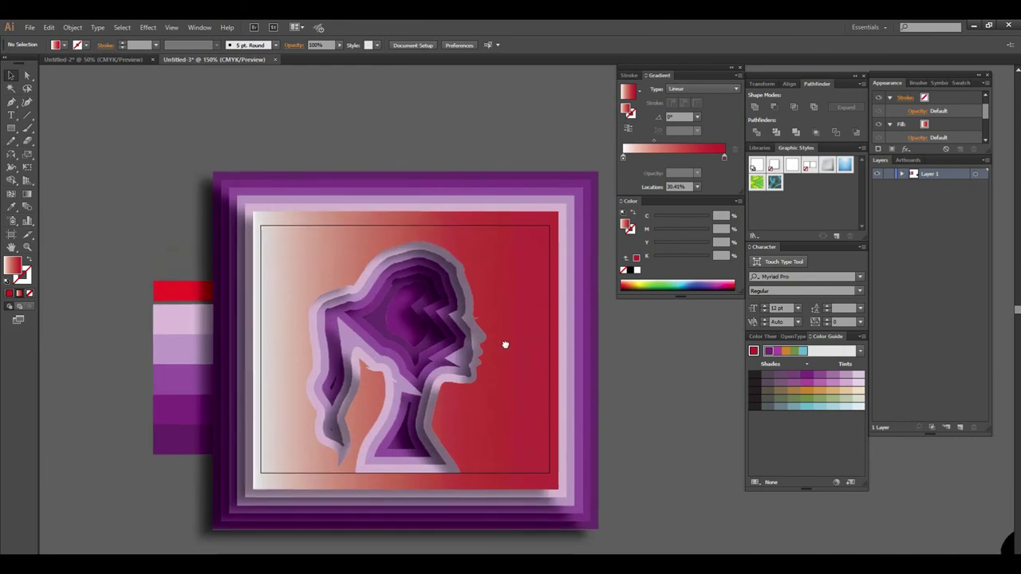